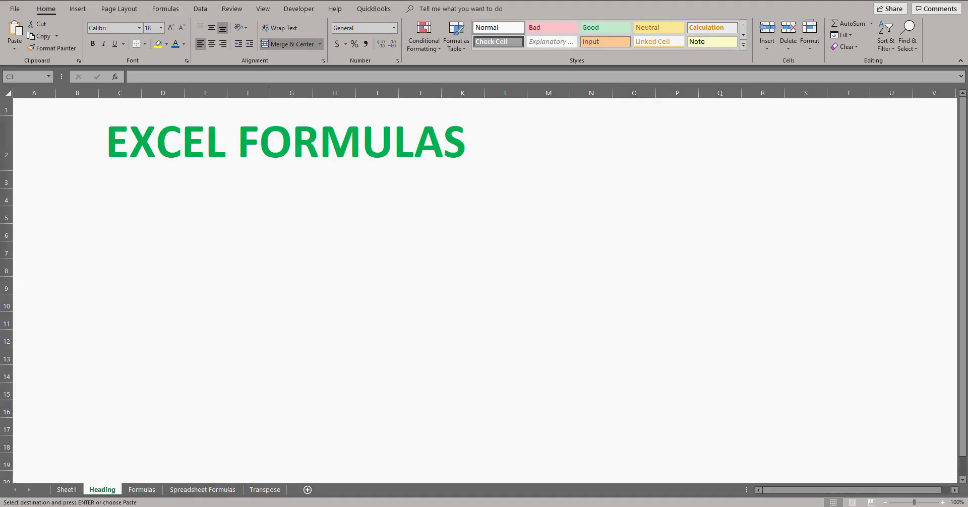
Step: Paste the 'DOWNLOAD THIS WORKBOOK IF YOU LIKE!' note into merged cell C3 under the heading
click(141, 177)
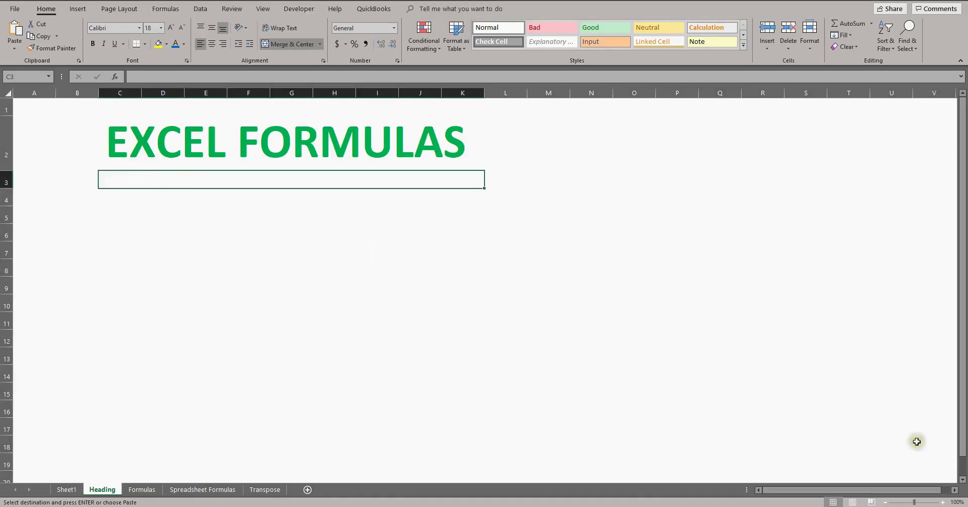
click(907, 506)
scroll(852, 480, up, 6)
click(107, 176)
text(DOWNLOAD THIS WORKBOOK IF YOU LIKE!)
key(Escape)
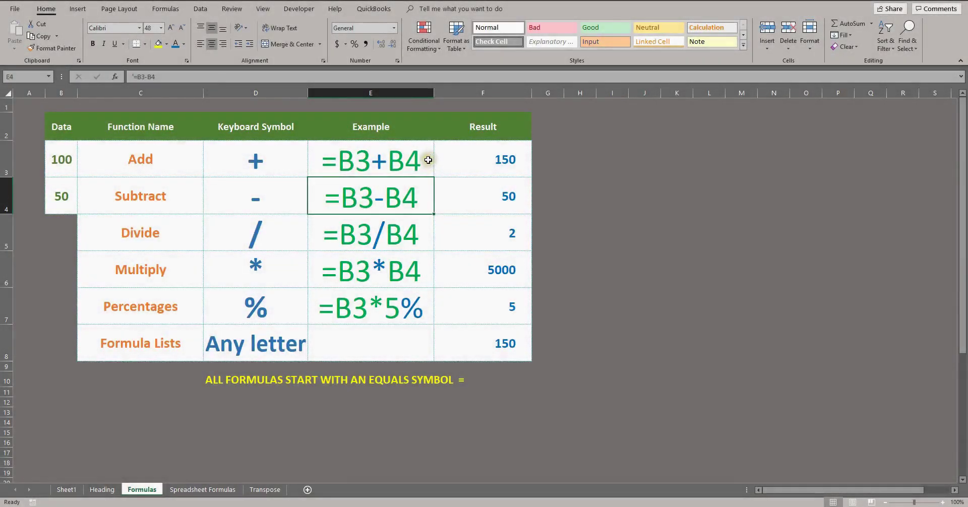
Step: Review the operator symbols +, −, /, * and % listed in D3–D7
click(428, 160)
click(281, 156)
click(297, 204)
click(297, 235)
click(297, 261)
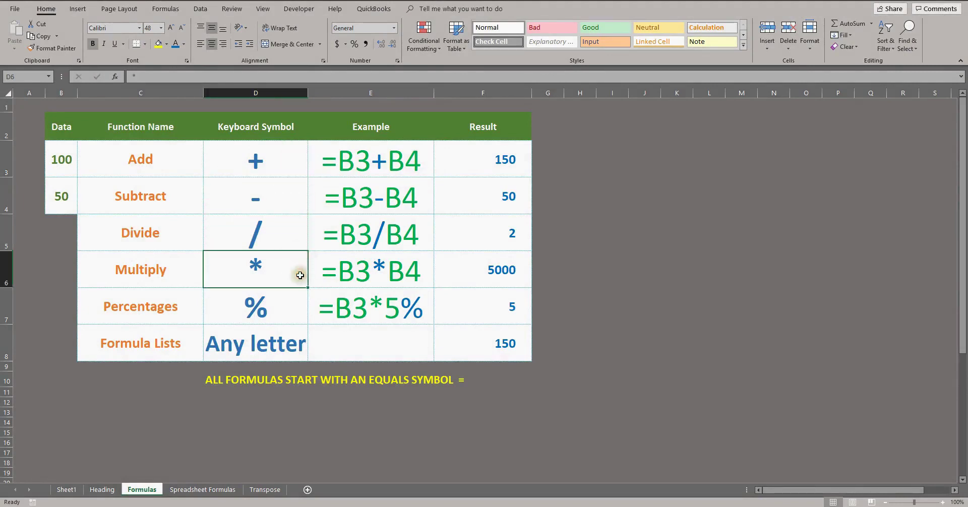
click(296, 299)
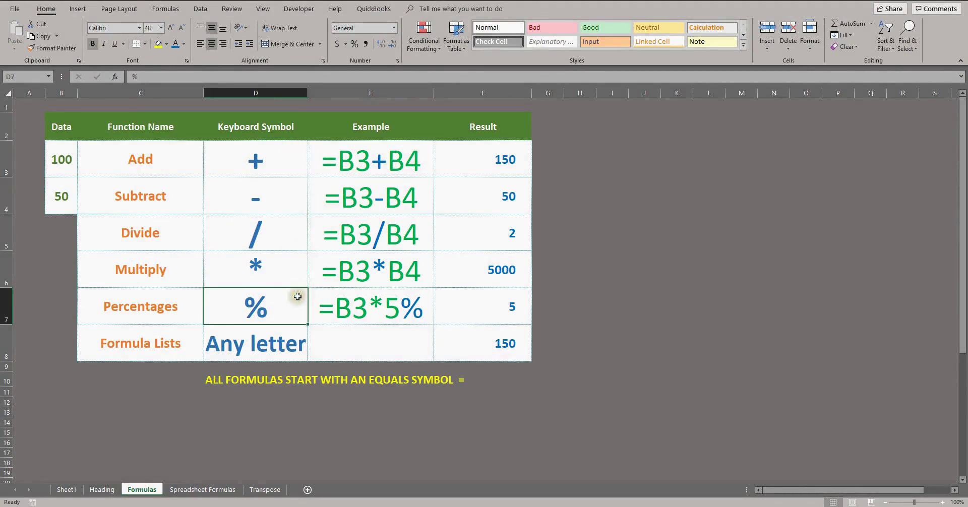
click(295, 236)
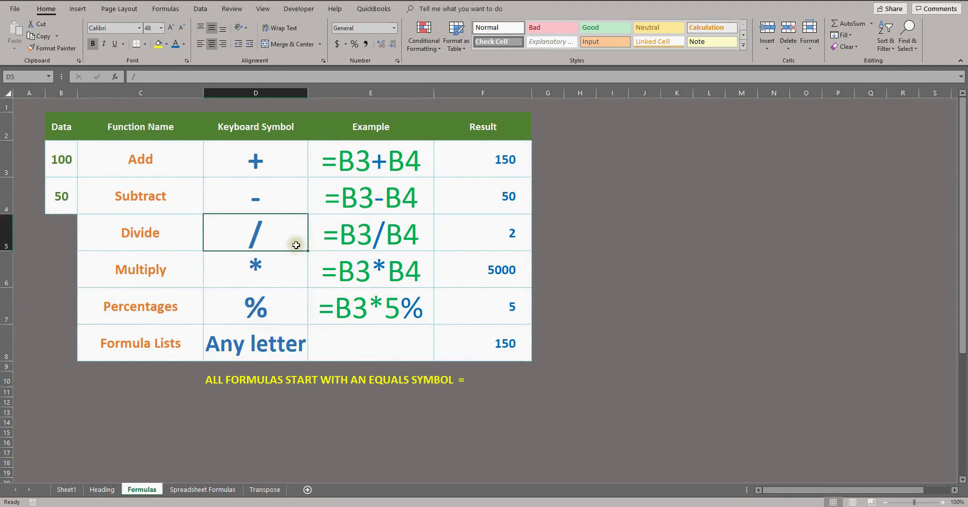
click(294, 269)
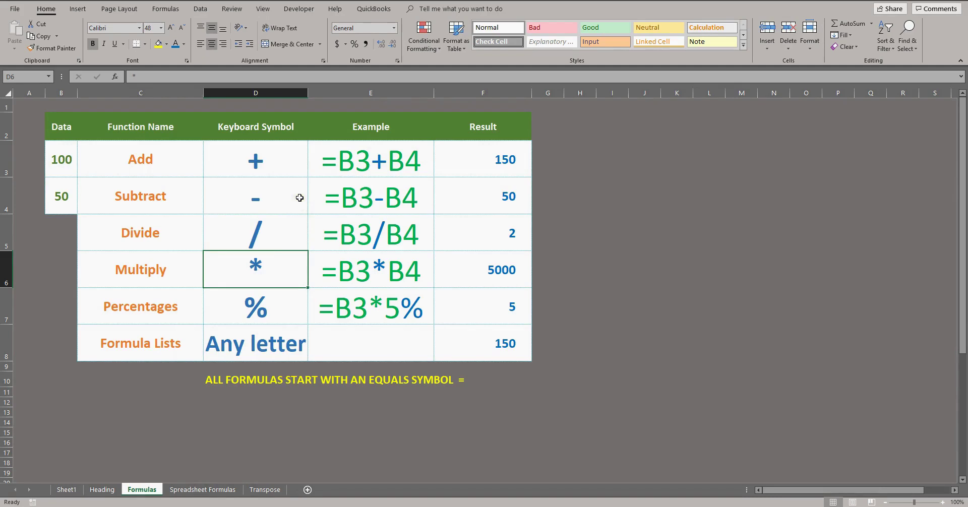
click(302, 168)
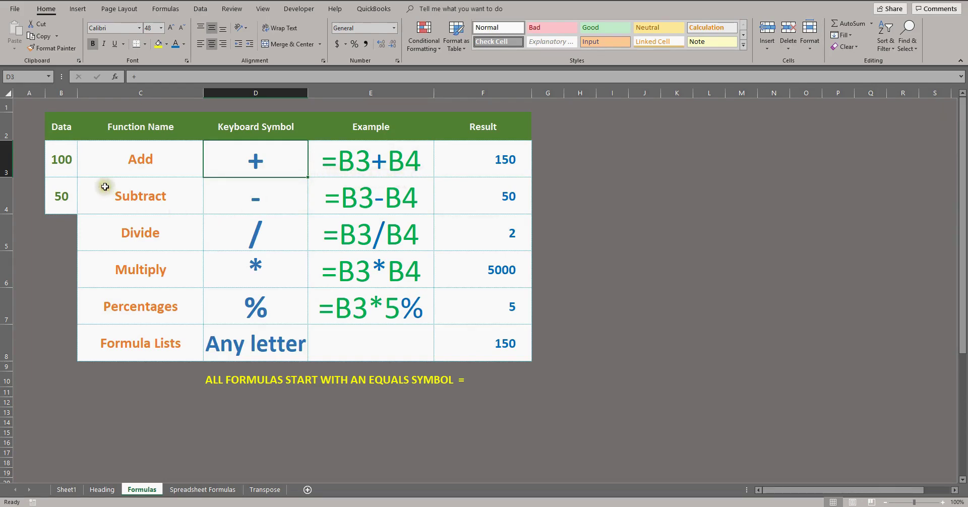
Step: Review the data value 100 in B3, then F3's =B3+B4 result of 150
click(65, 166)
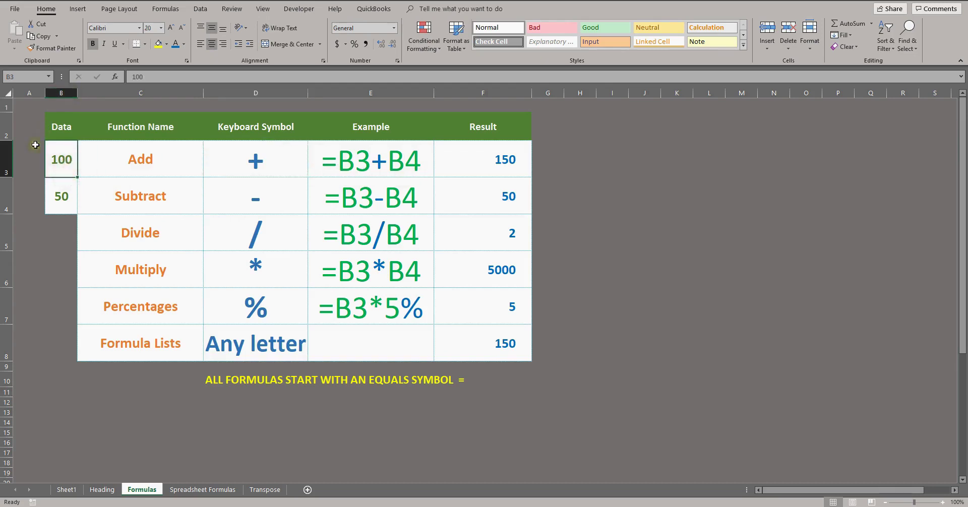
click(61, 92)
click(5, 164)
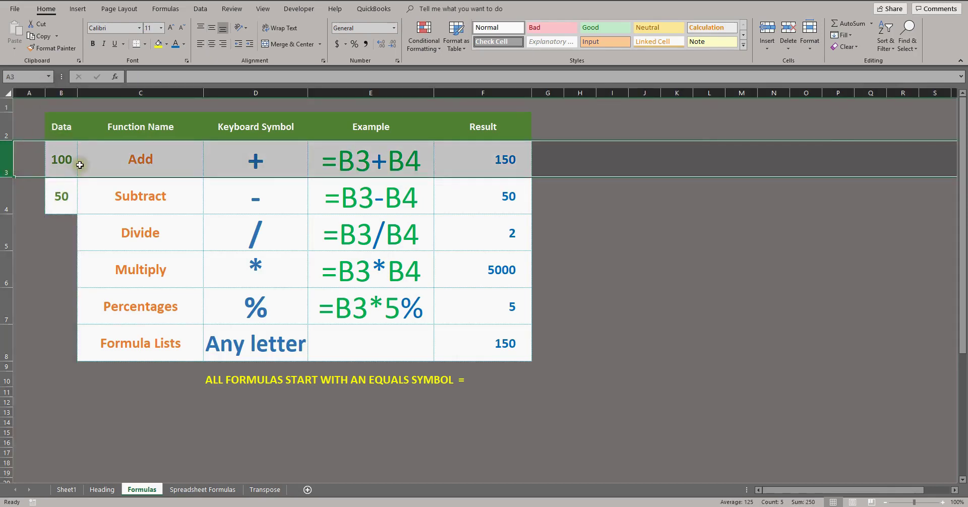
click(61, 157)
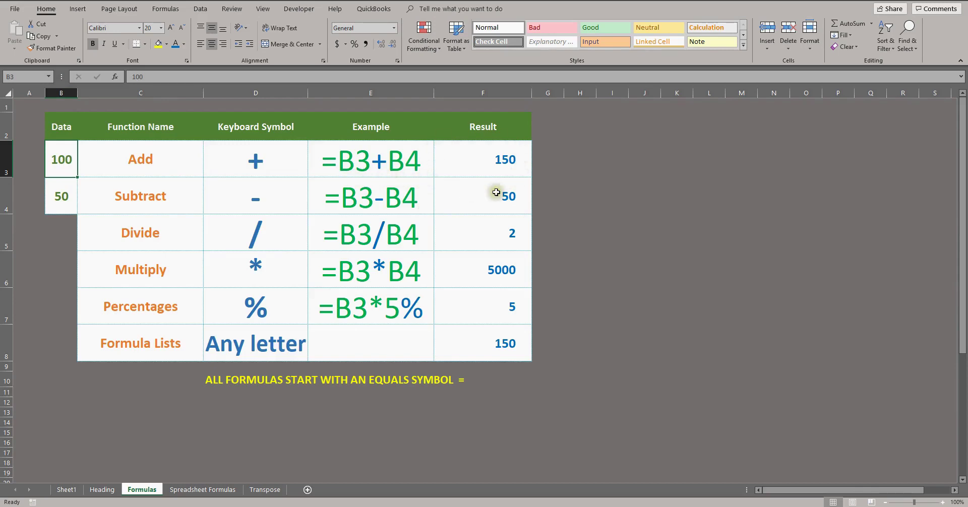
click(521, 172)
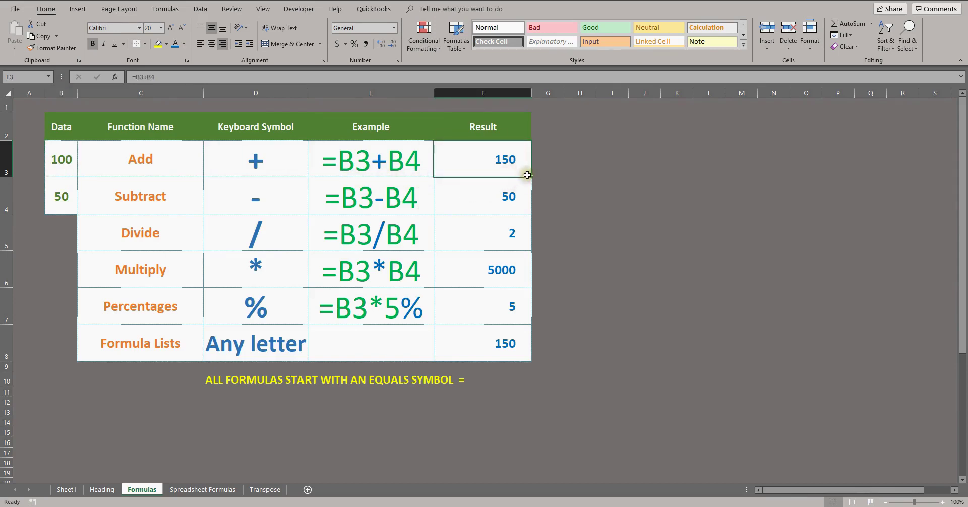
double_click(528, 175)
click(449, 160)
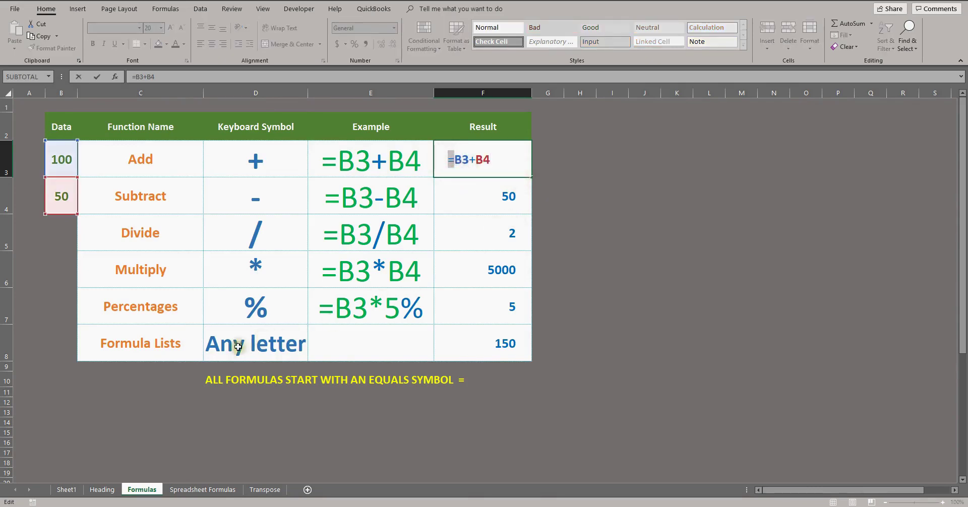
click(212, 381)
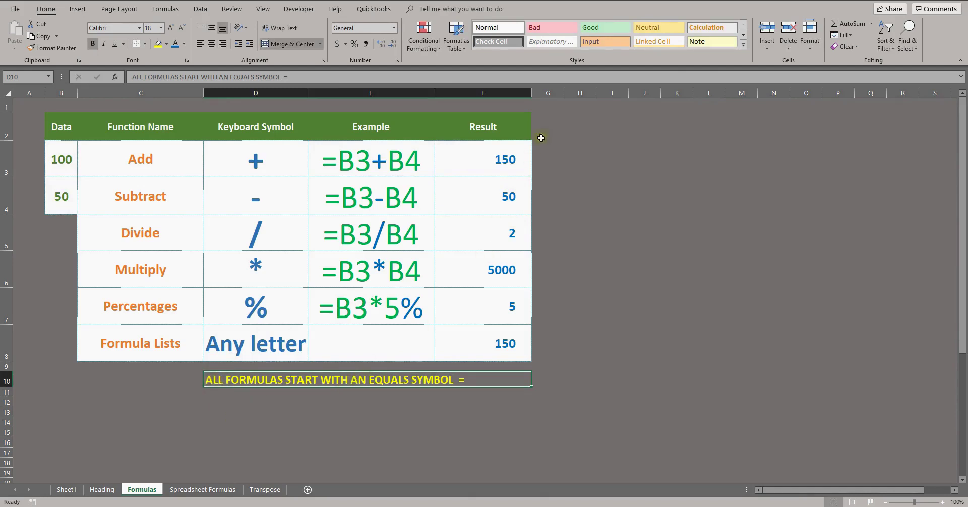
click(519, 165)
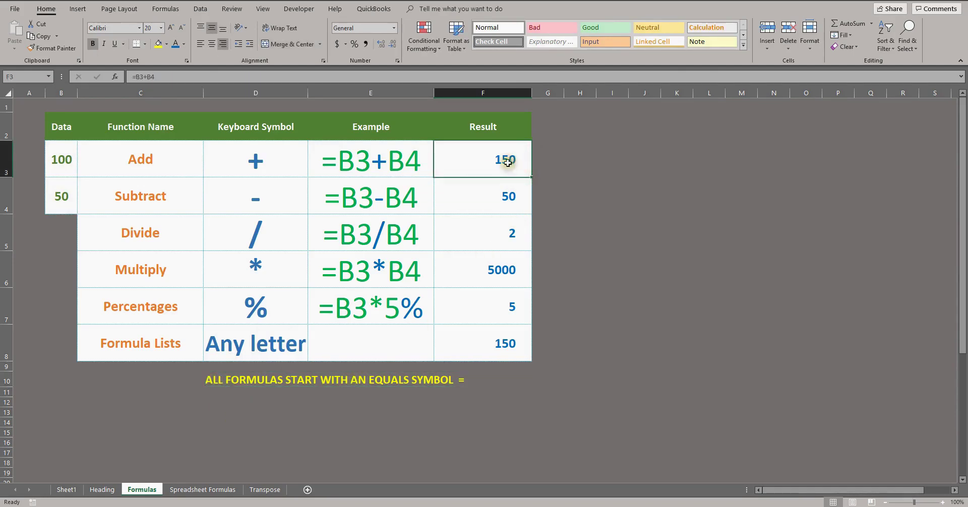
double_click(524, 166)
key(Return)
click(523, 166)
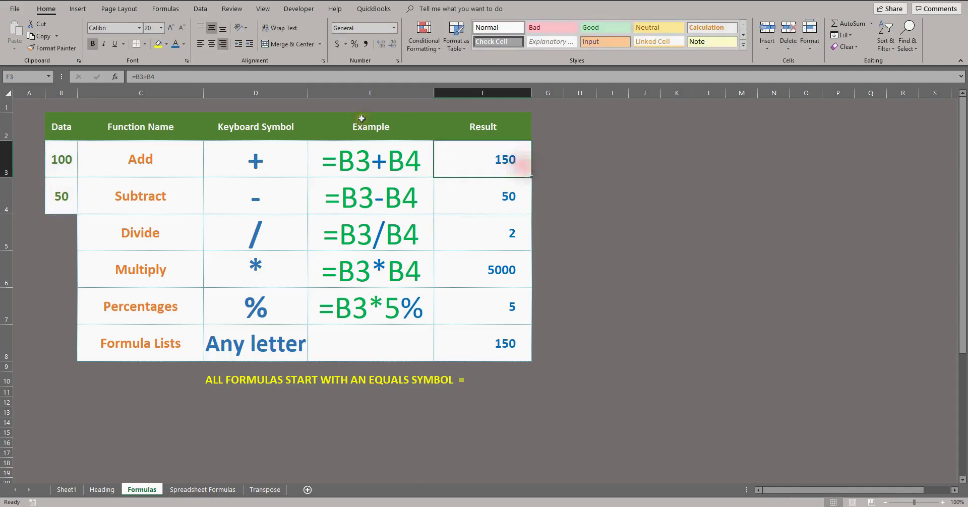
double_click(523, 166)
click(96, 77)
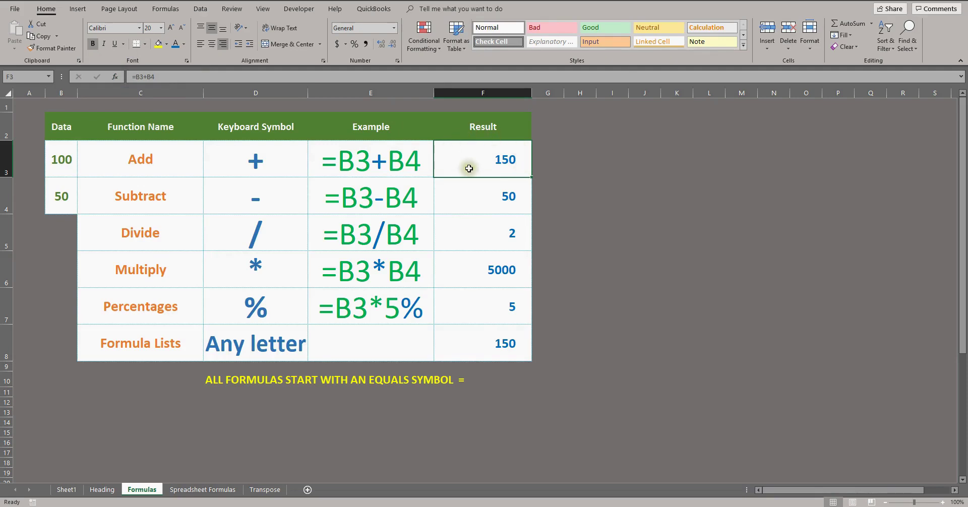
Step: Retype F3's B4 reference as lowercase b4, keeping the result 150
click(156, 77)
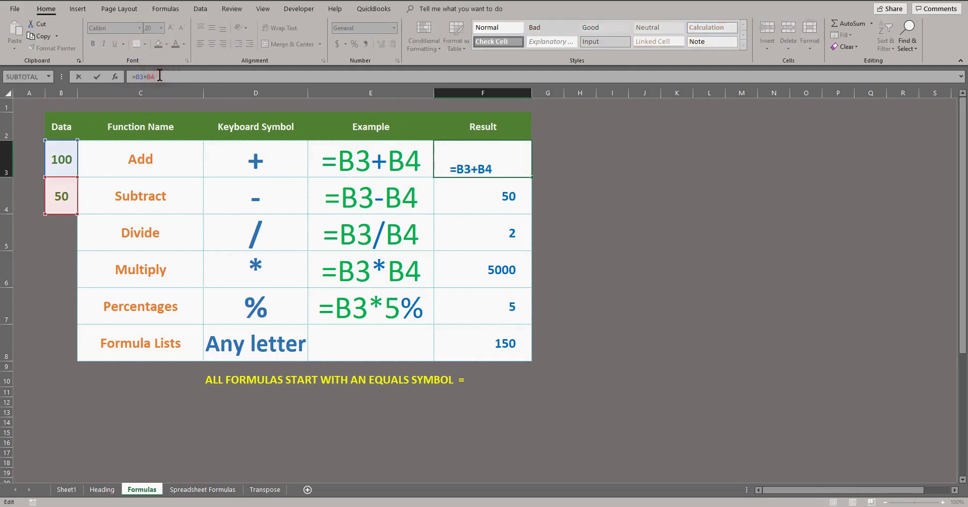
key(BackSpace)
key(BackSpace)
text(b4)
key(Return)
click(524, 170)
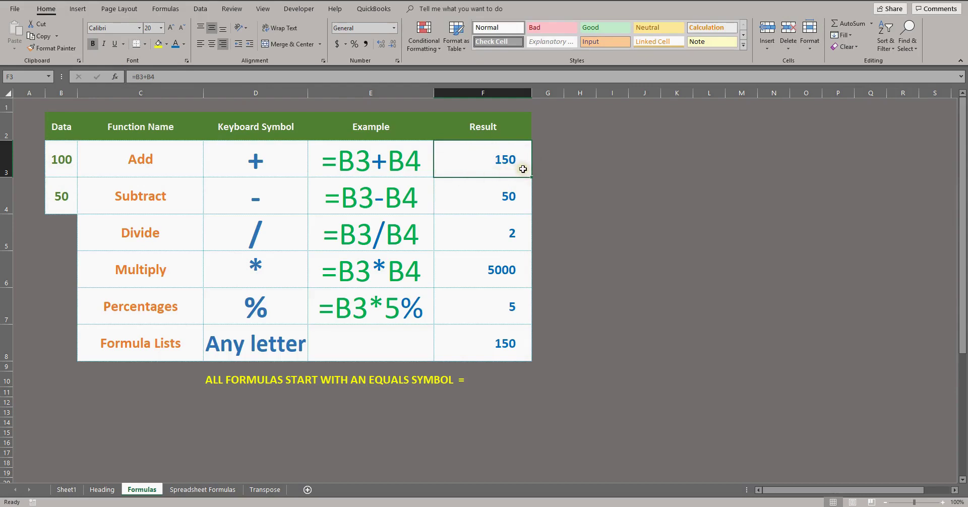
Step: Reopen F3's formula and replace B4 with lowercase b4 a second time
double_click(523, 169)
key(Escape)
double_click(523, 169)
key(Escape)
double_click(525, 169)
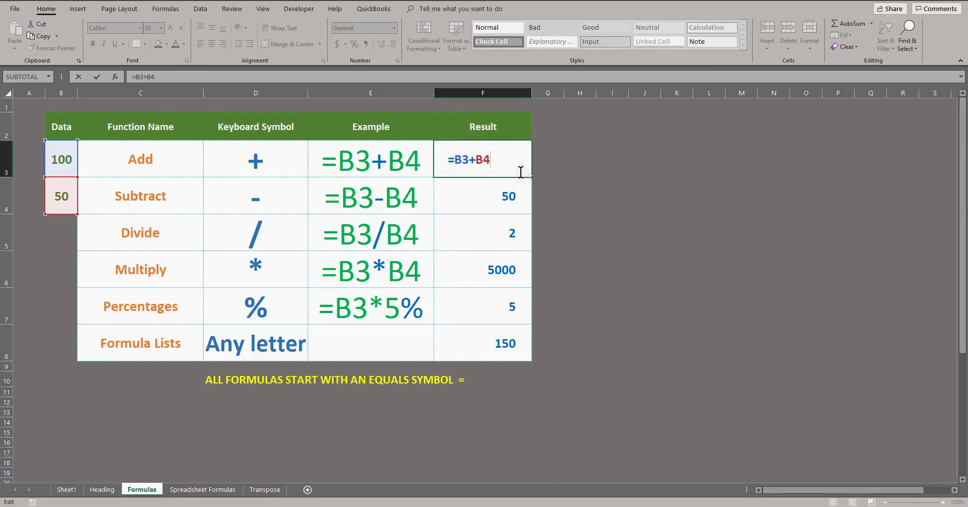
key(BackSpace)
key(BackSpace)
text(b4)
key(Return)
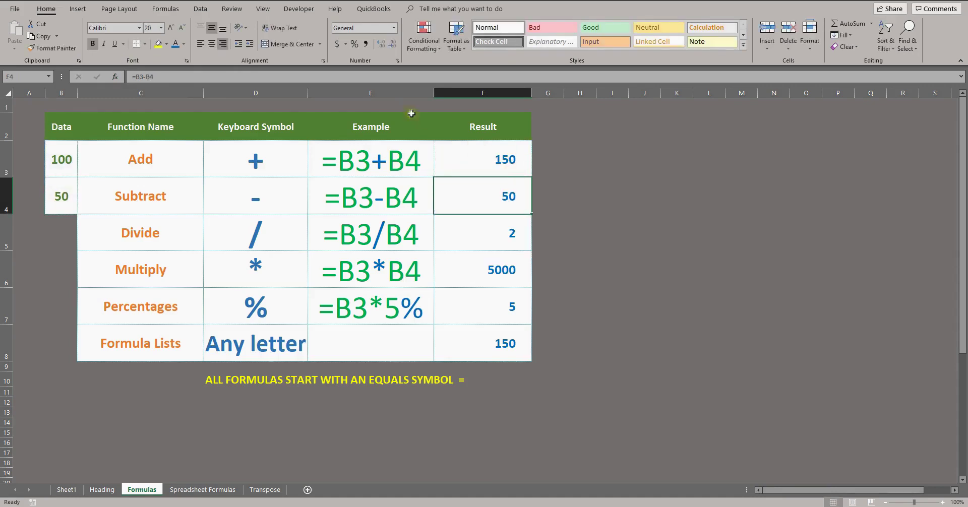
click(385, 93)
click(425, 169)
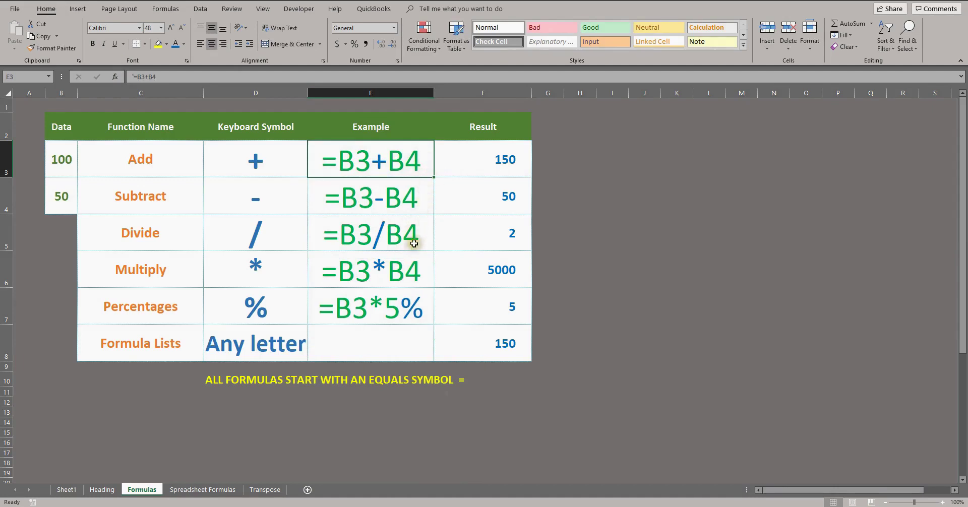
double_click(338, 164)
drag(339, 164, 316, 157)
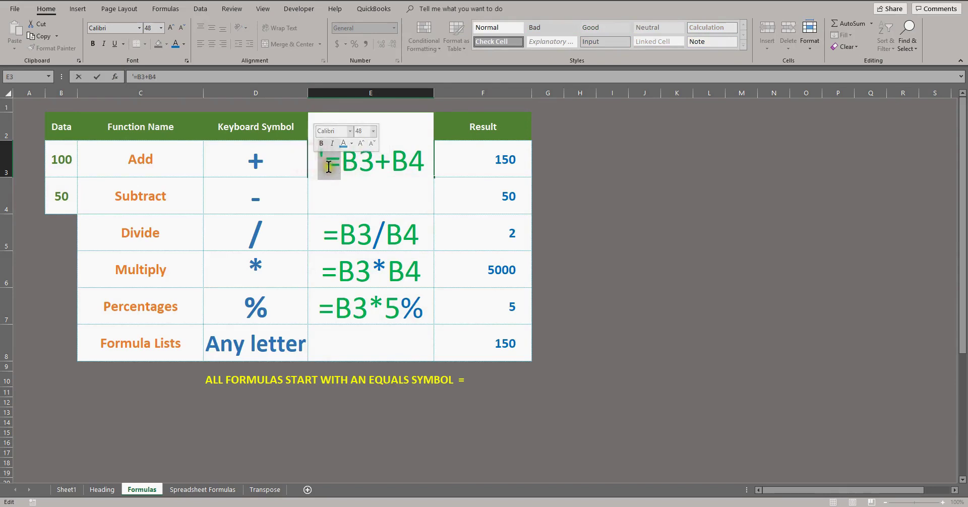
click(329, 167)
key(shift+Left)
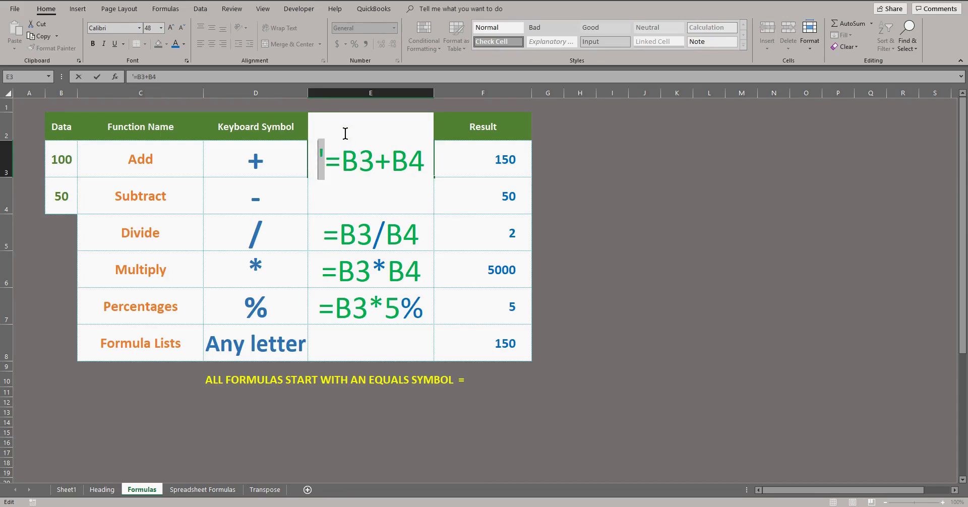
key(Delete)
key(Return)
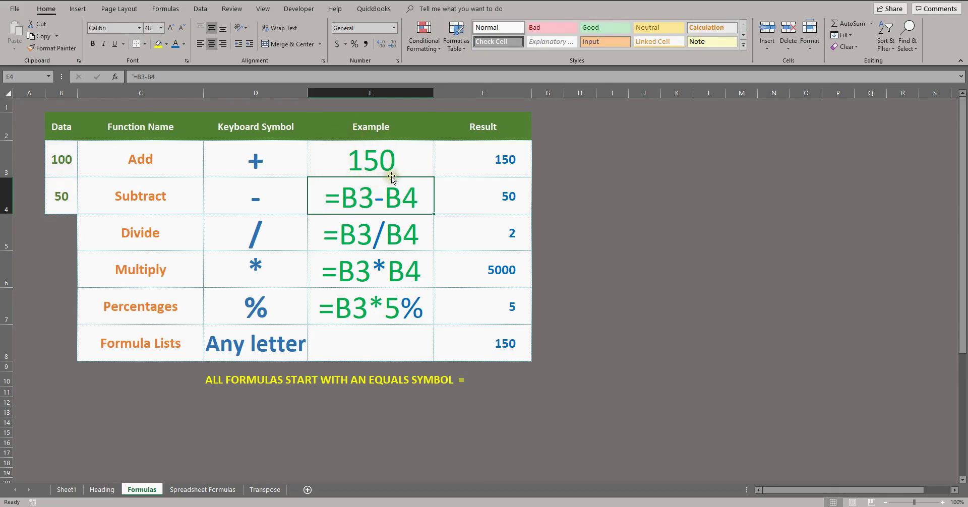
double_click(432, 161)
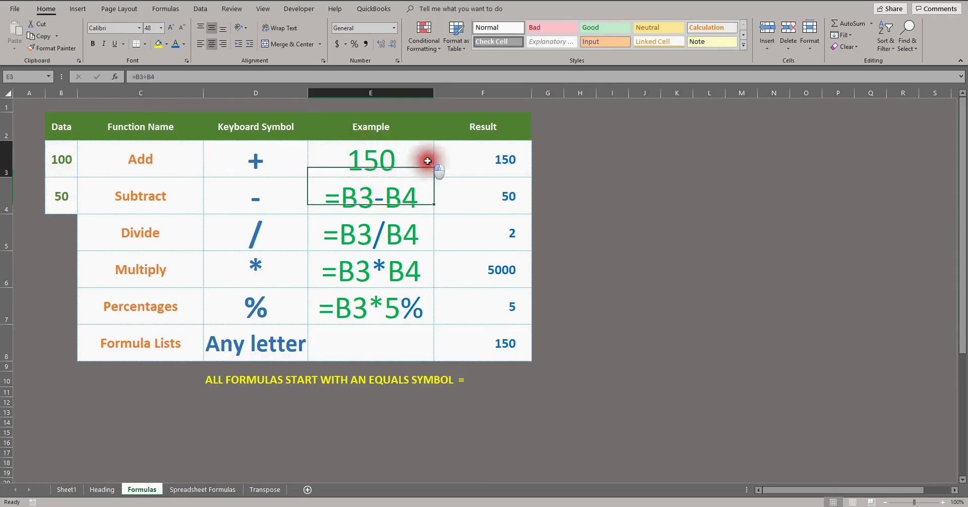
click(311, 163)
text(')
key(Return)
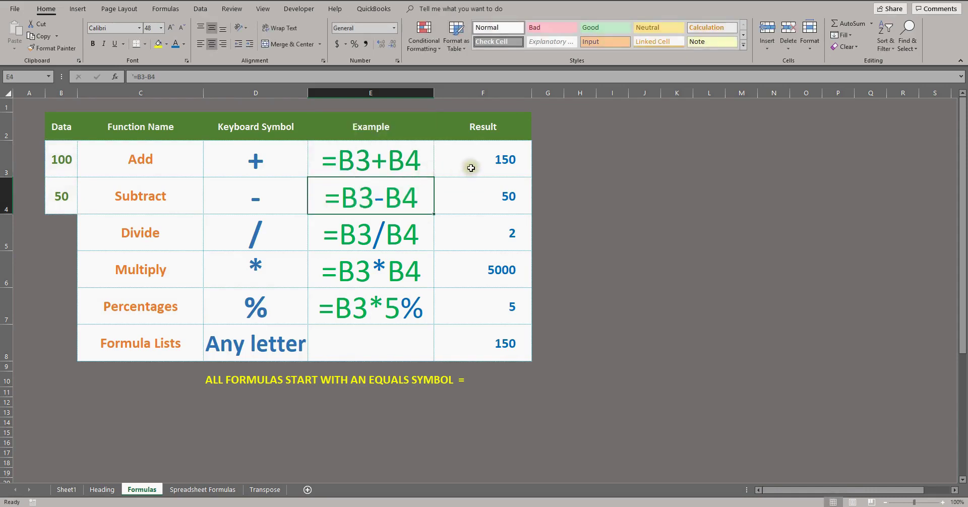
Step: Retype F3's references in lowercase as b3+b and commit the addition formula
double_click(517, 164)
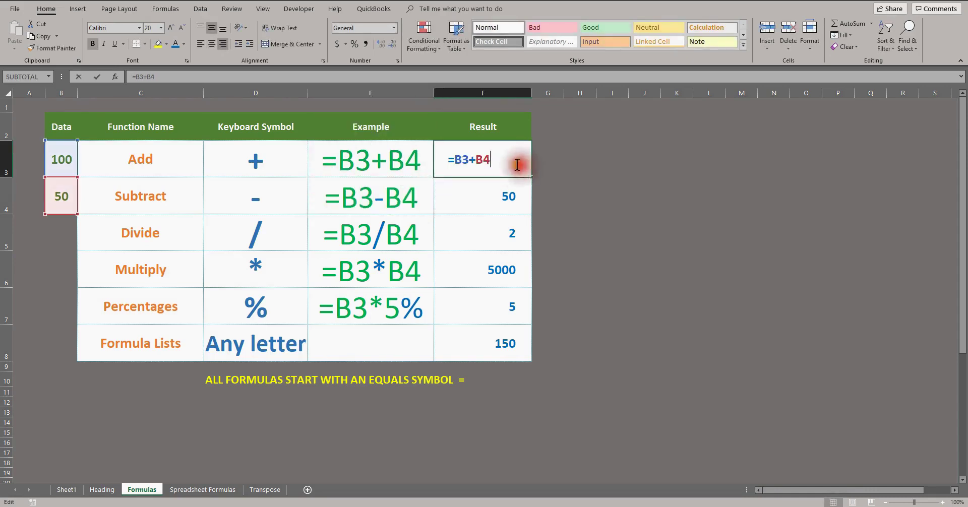
click(461, 161)
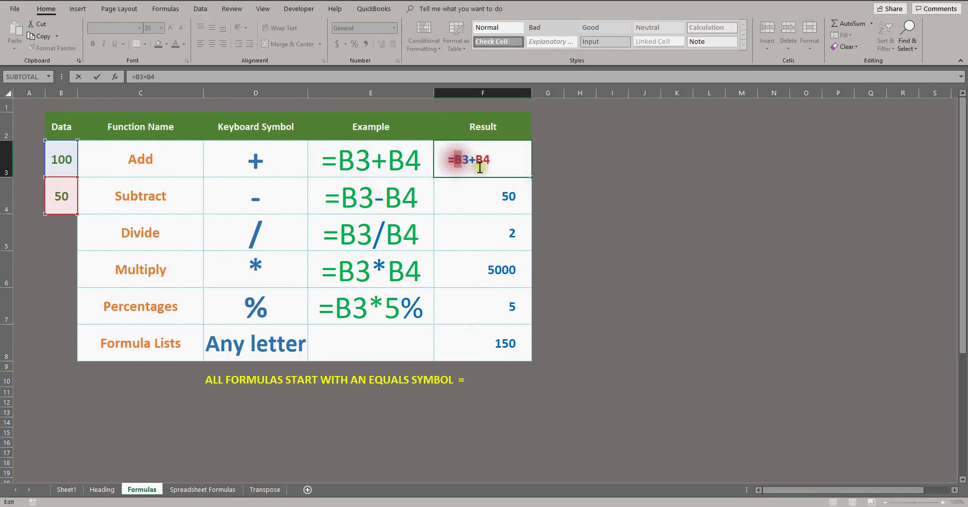
text(b3+)
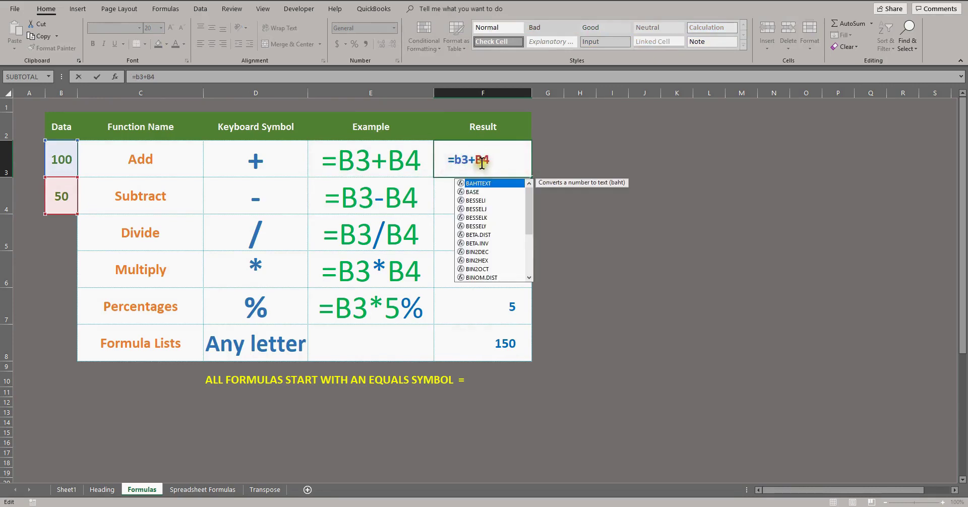
text(b)
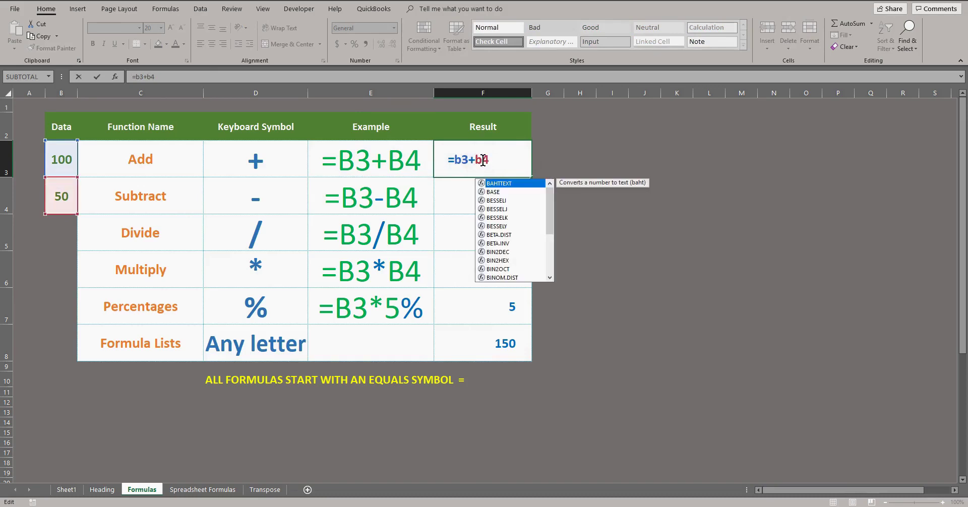
key(Return)
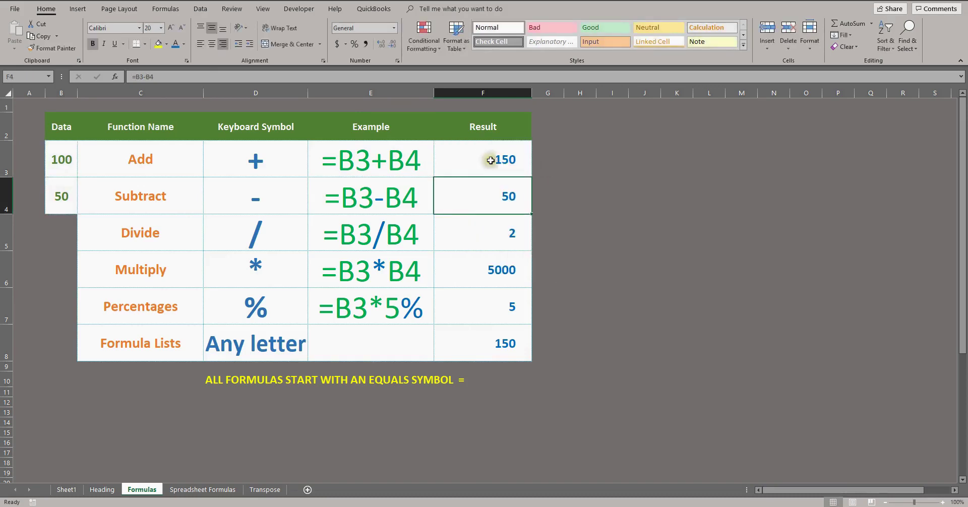
Step: Change the second reference's capital B to lowercase b, confirming F3 still gives 150
double_click(522, 160)
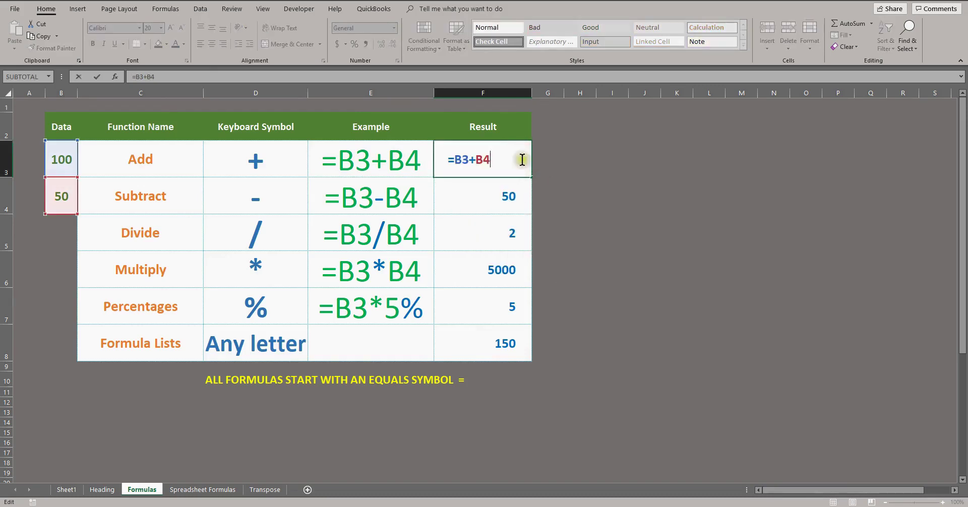
click(483, 160)
key(BackSpace)
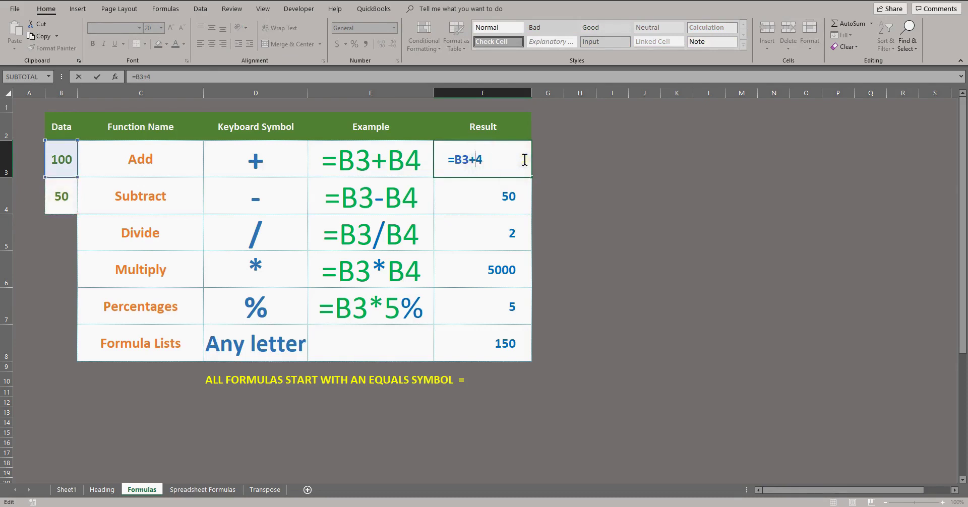
text(b)
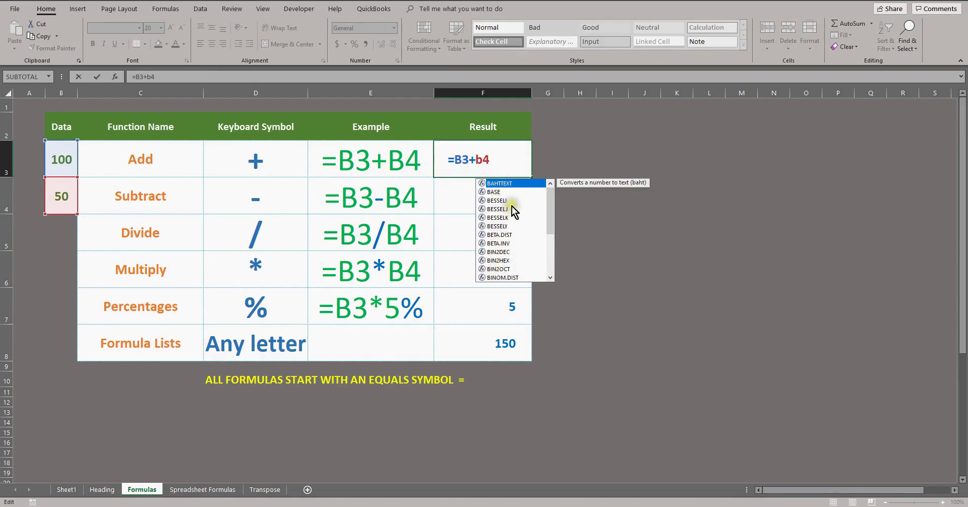
key(Escape)
key(ctrl+Return)
click(375, 339)
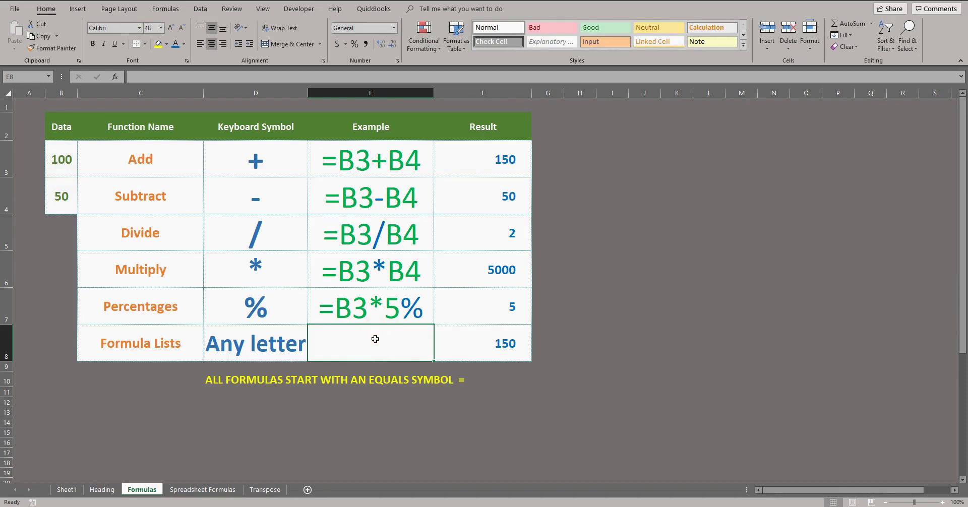
Step: Enter =SUM(B3+B4) in E8 via the SUM autocomplete, showing 150
text(=)
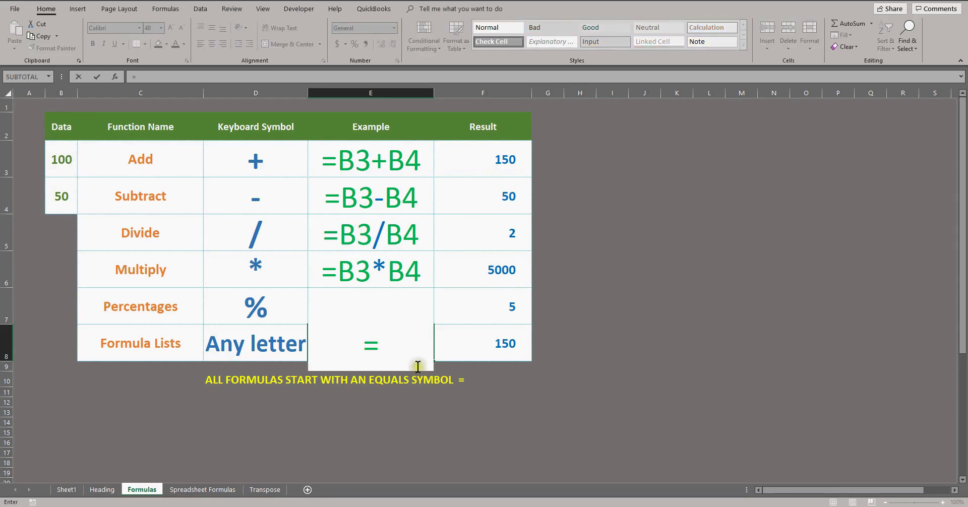
text(s)
drag(433, 398, 434, 456)
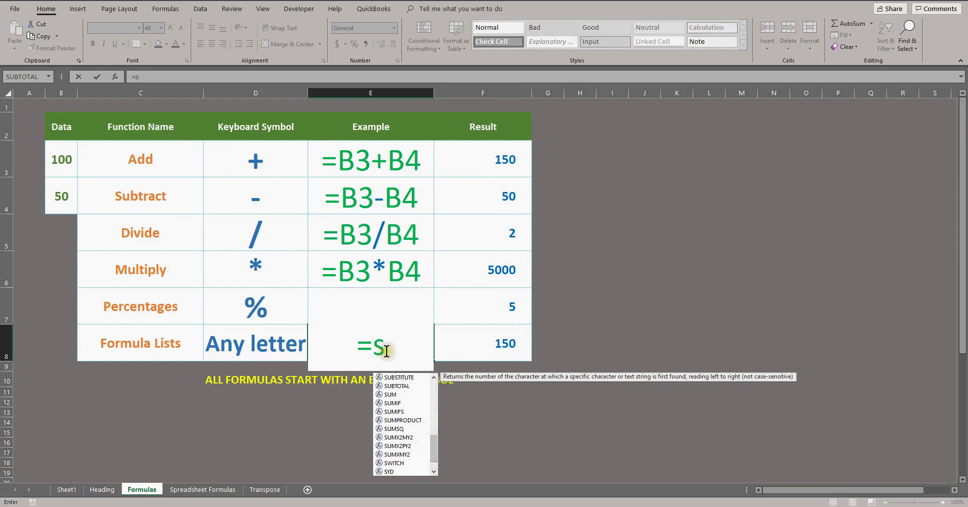
text(u)
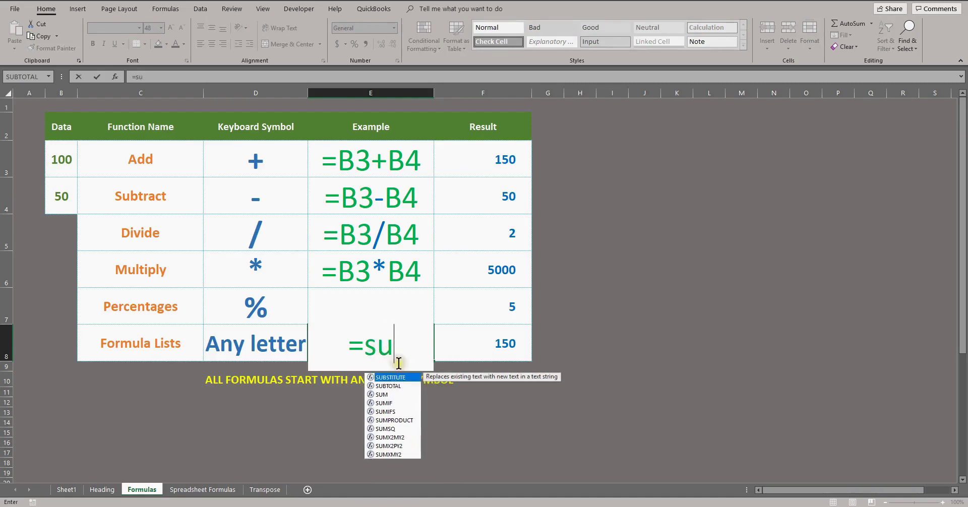
double_click(400, 396)
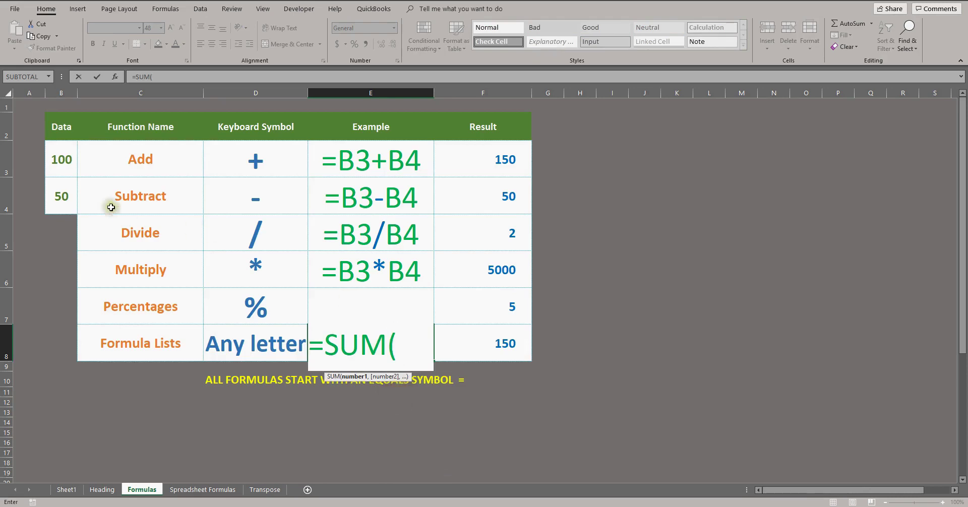
click(59, 161)
text(+)
click(62, 197)
key(Return)
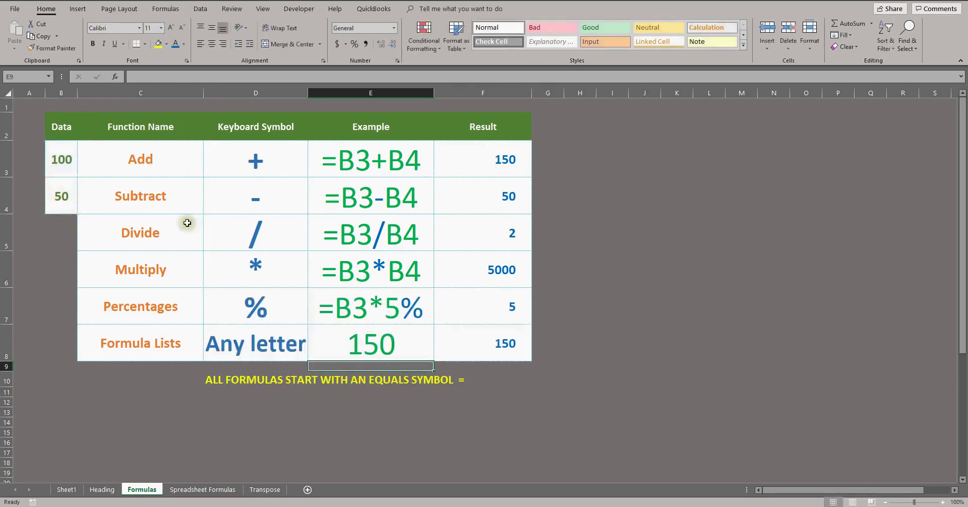
Step: Edit E8's SUM formula to delete its closing bracket
double_click(400, 345)
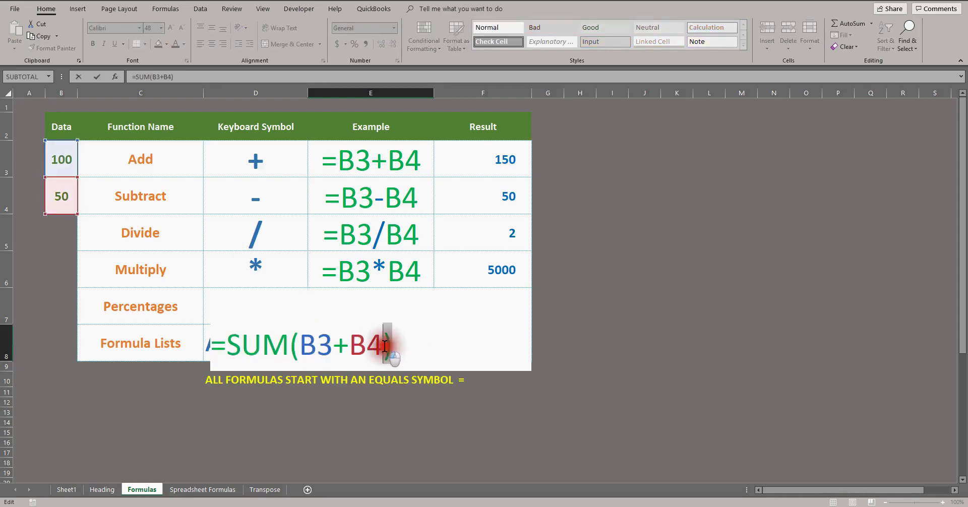
drag(299, 345, 291, 345)
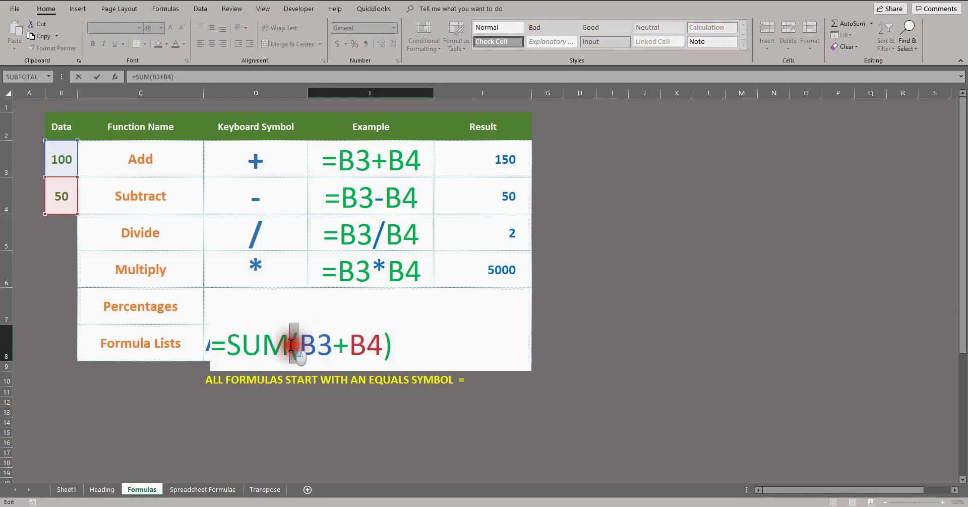
click(403, 345)
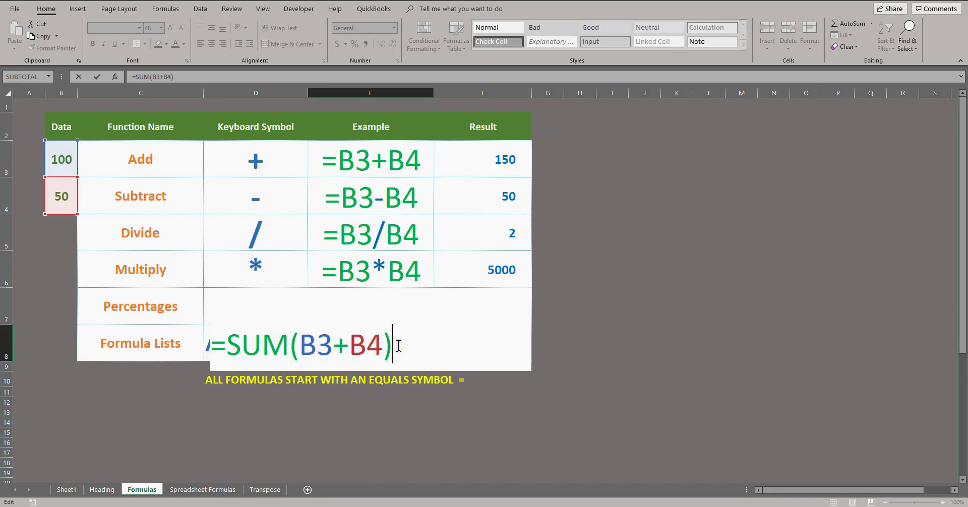
key(BackSpace)
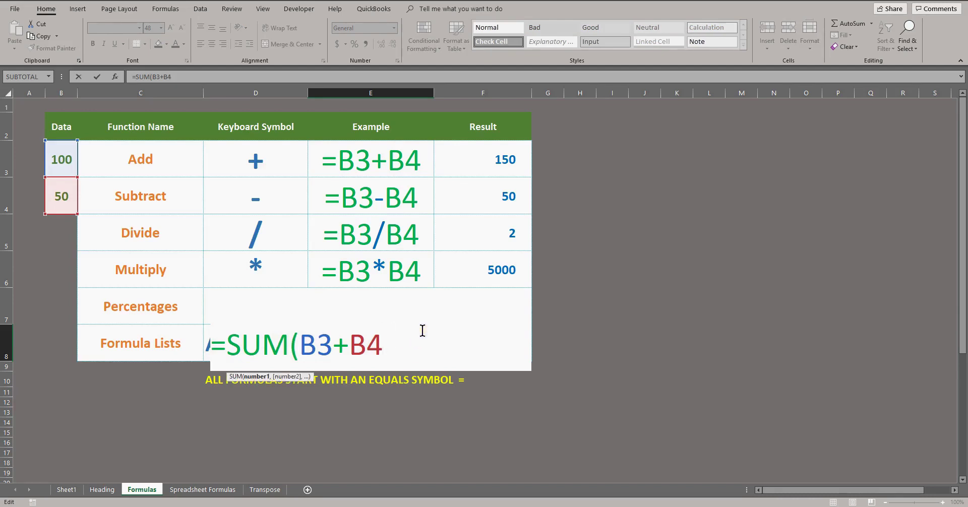
Step: Confirm E8's bracketless SUM formula, then highlight the income, expense and Bank Balance columns
key(Return)
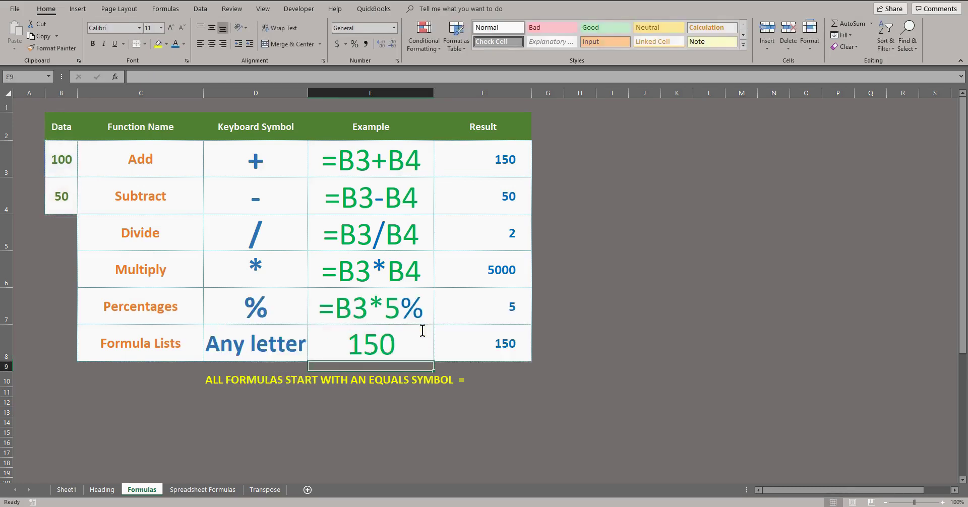
double_click(423, 336)
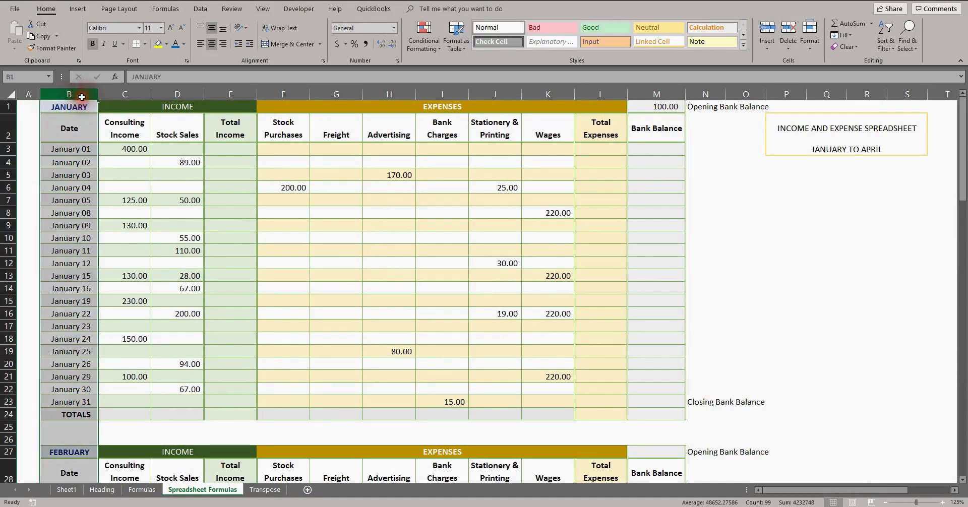
click(135, 147)
drag(133, 97, 228, 94)
drag(290, 94, 606, 105)
click(654, 93)
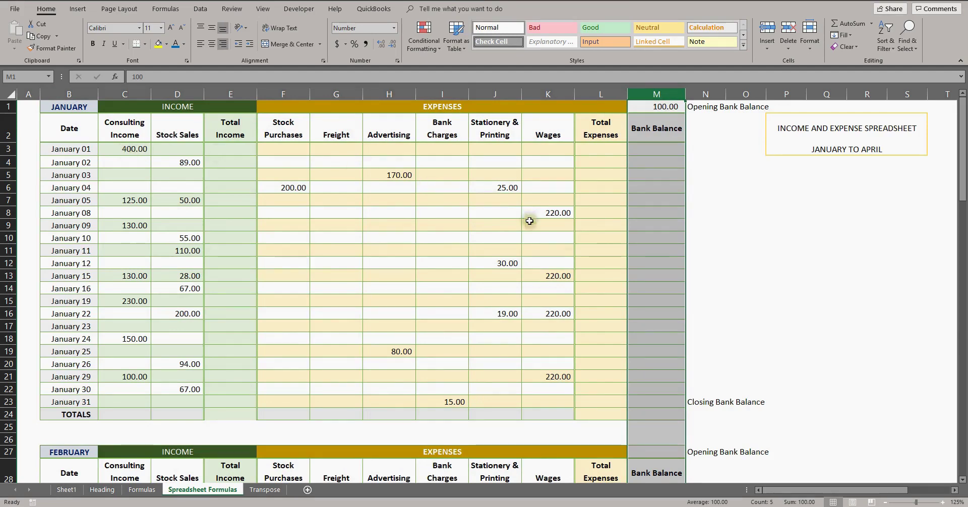
Step: Highlight the JANUARY heading, Total Income column E and the January 01–03 rows
click(82, 150)
click(76, 108)
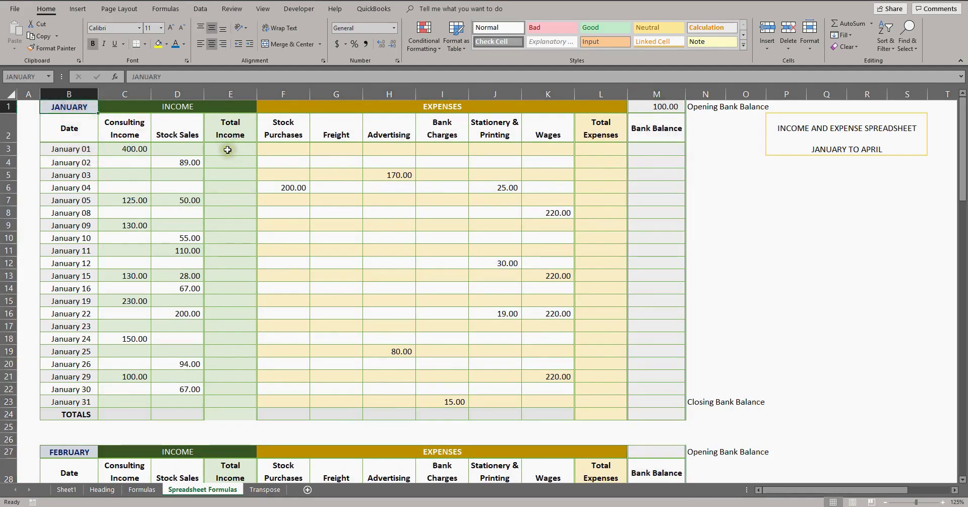
click(231, 95)
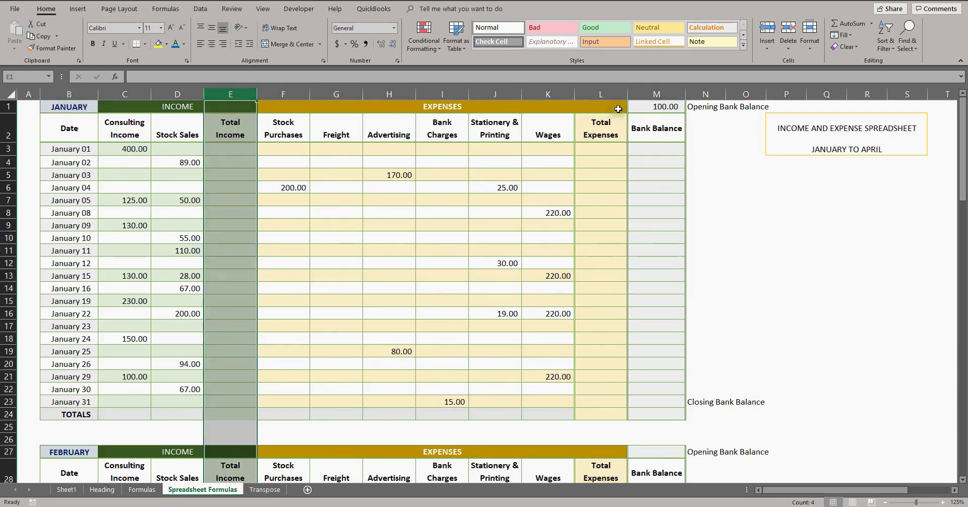
click(8, 149)
click(8, 162)
click(8, 175)
click(224, 149)
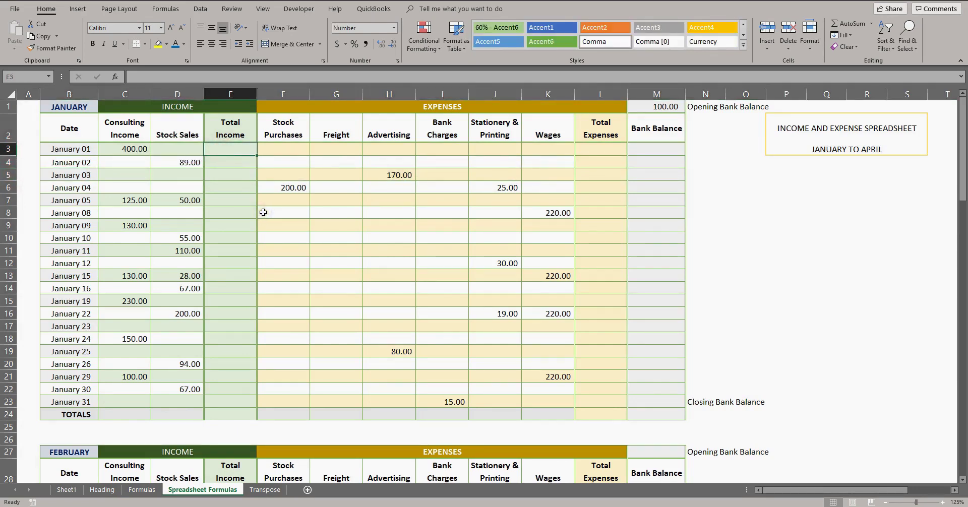
Step: Enter =C3+D3 in E3 to total January 01's income, giving 400.00
click(230, 94)
click(229, 152)
text(=)
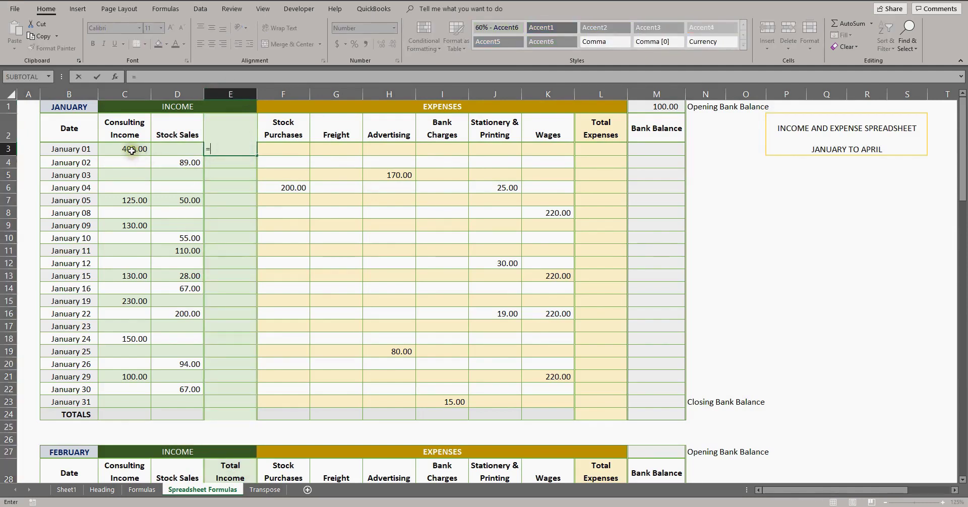
click(131, 150)
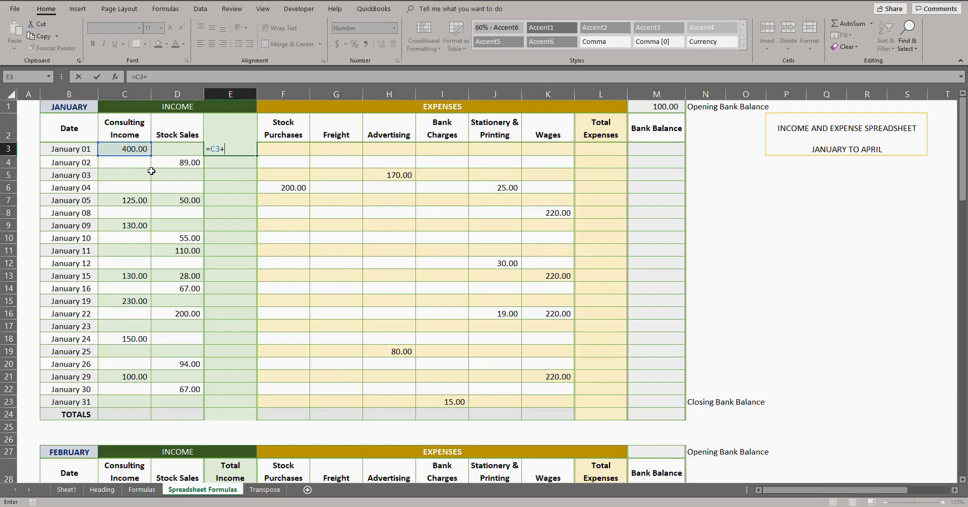
click(168, 149)
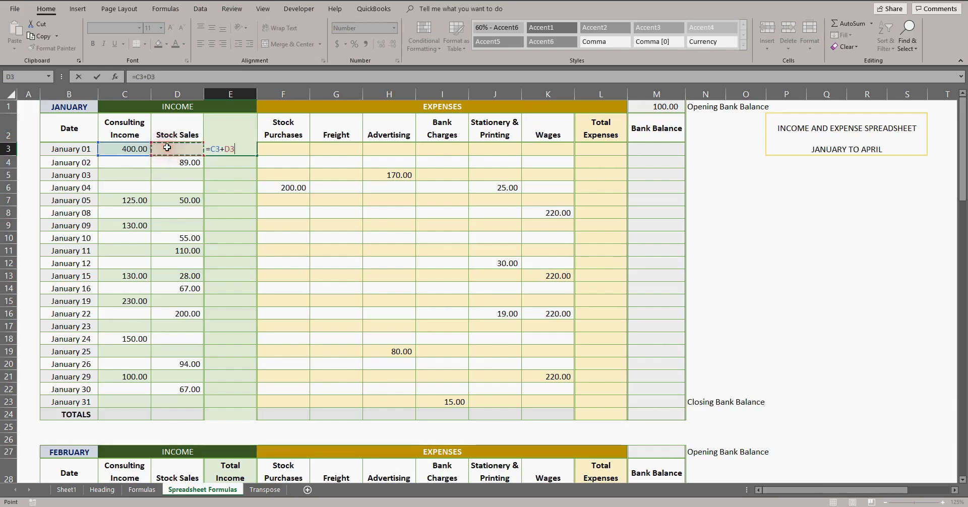
key(Return)
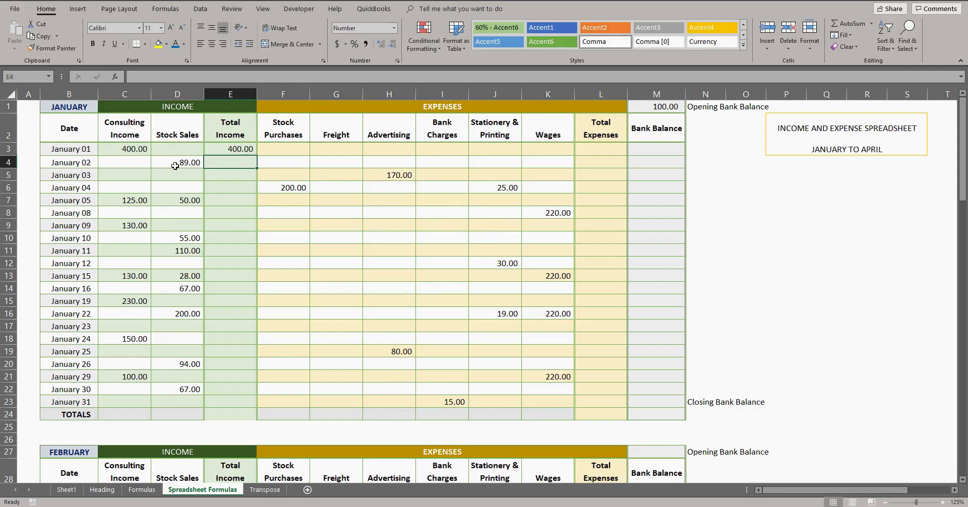
Step: Try adding expense cells F6 and H5 to E3's formula, then cancel the edit
click(250, 149)
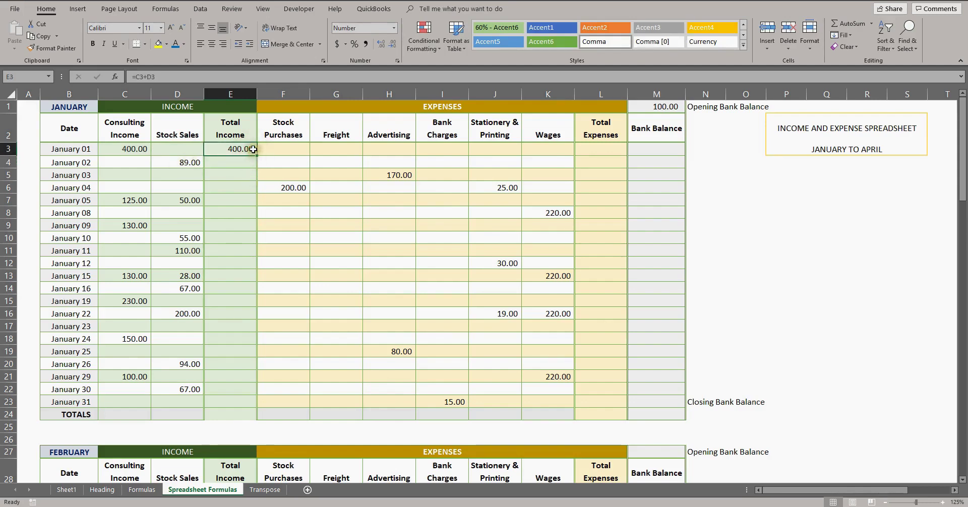
double_click(253, 150)
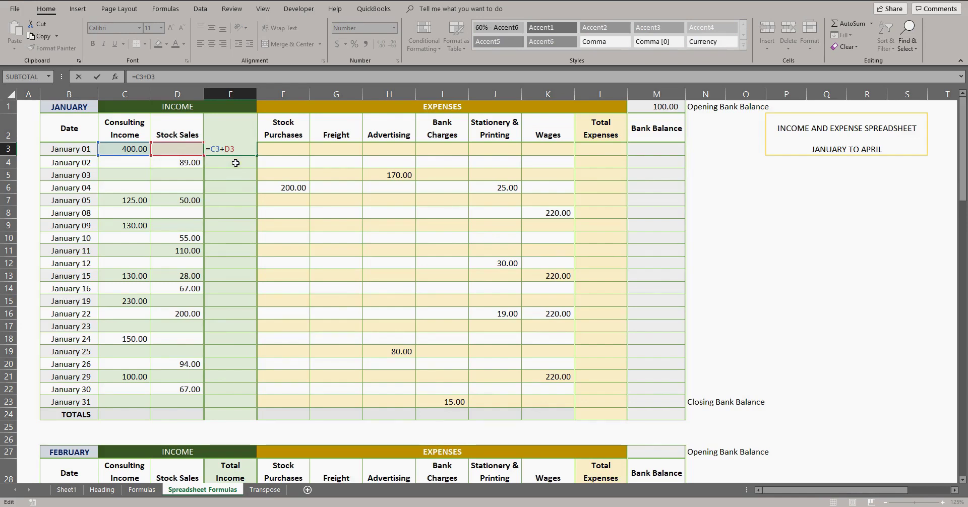
click(277, 184)
text(+)
click(407, 173)
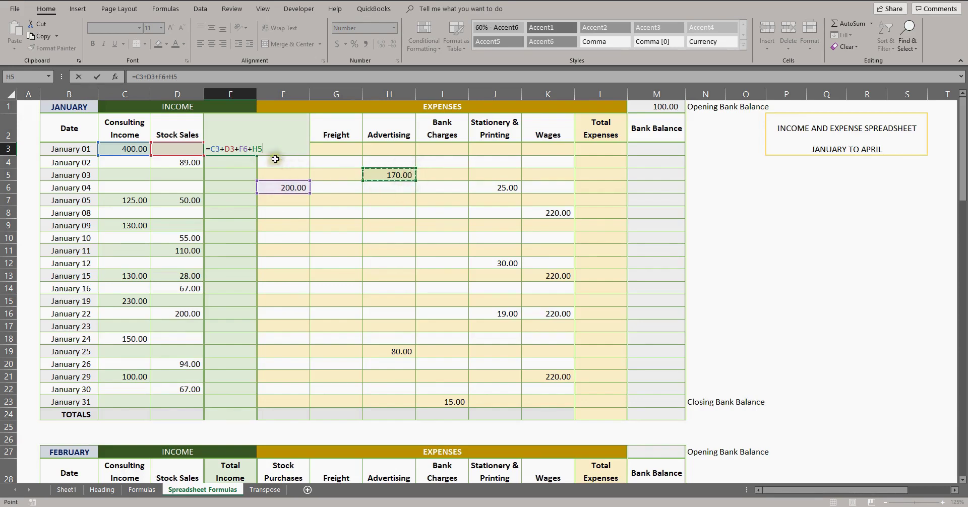
key(Escape)
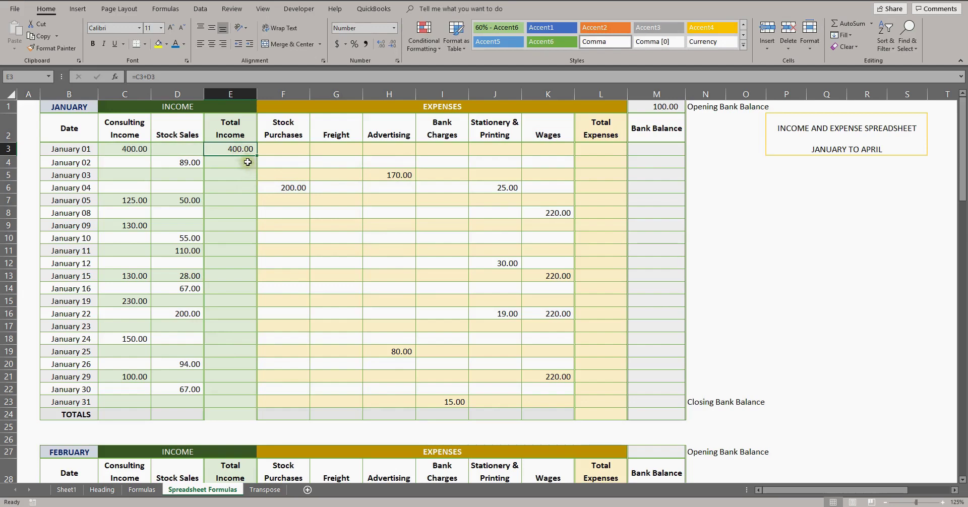
Step: Enter =C4+D4 in E4 as January 02's Total Income
click(247, 162)
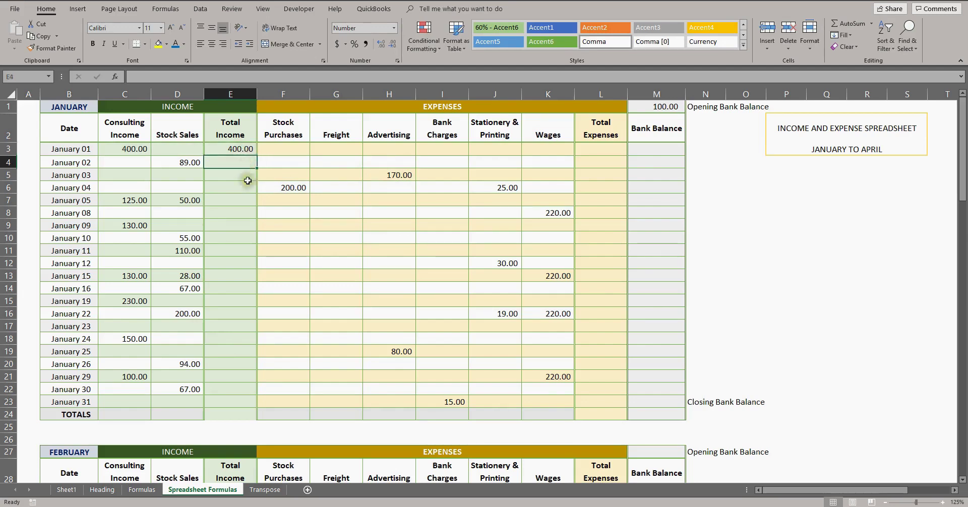
text(=)
click(136, 161)
text(+)
click(184, 162)
key(Return)
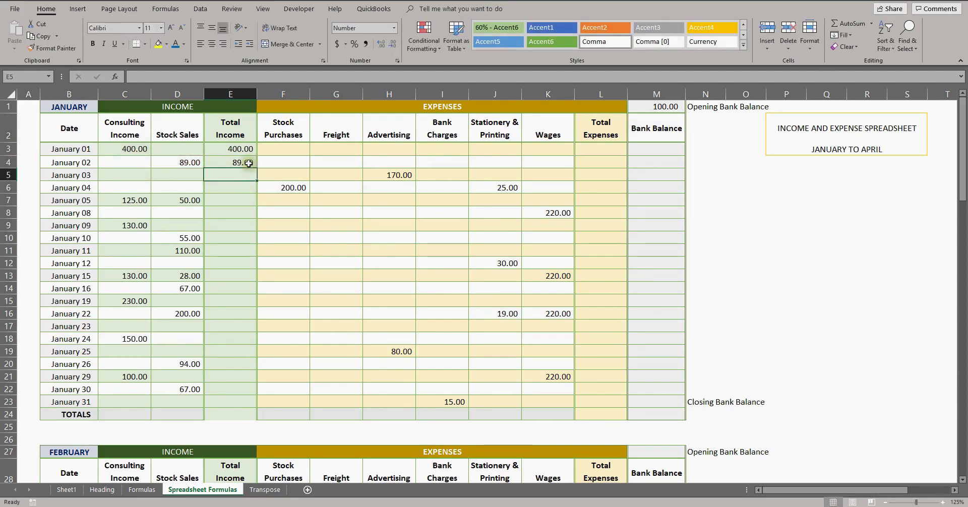
click(222, 162)
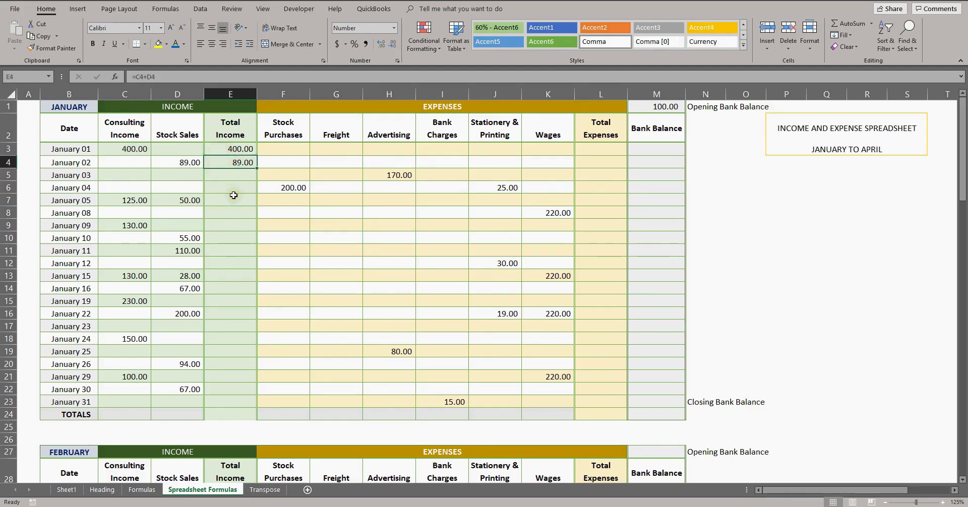
Step: Paste E4's formula into E5:E24, undo it, then fill E4 down to E24 instead
right_click(220, 165)
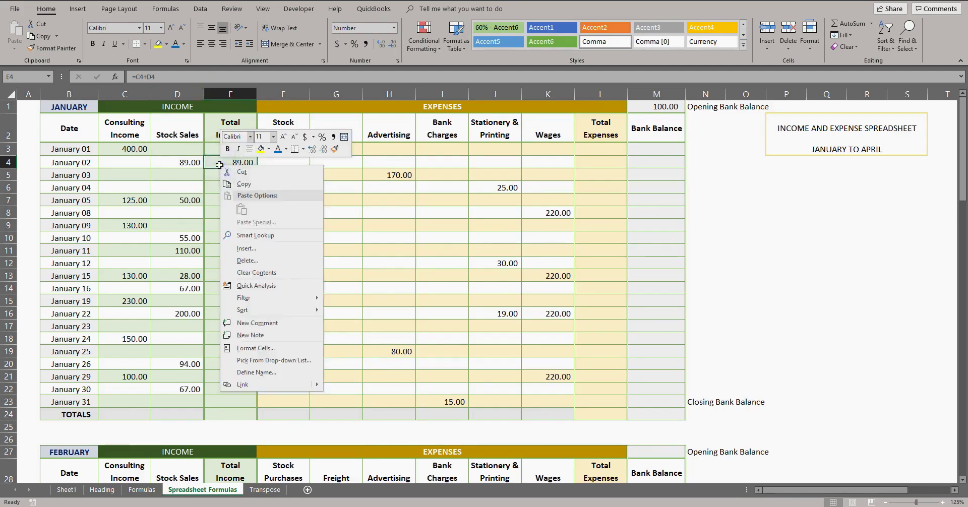
click(240, 185)
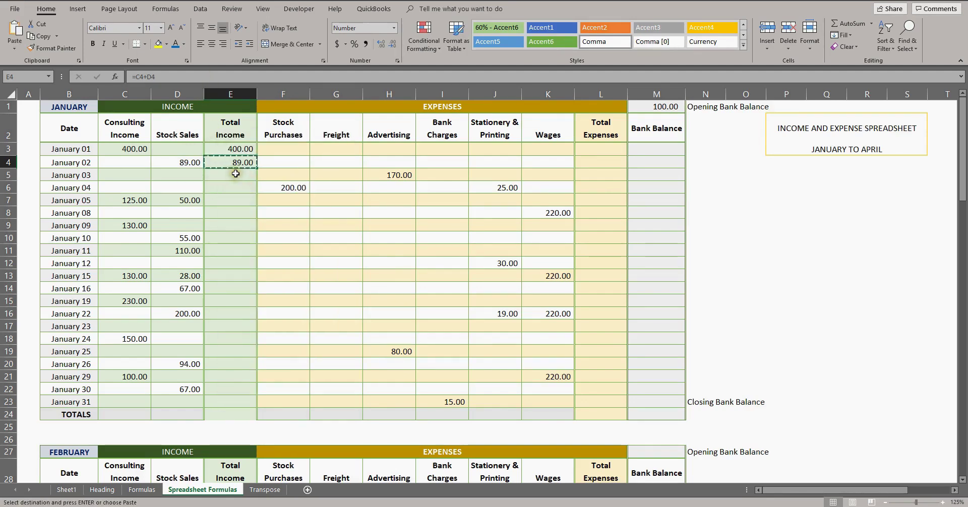
drag(233, 165, 231, 414)
right_click(223, 296)
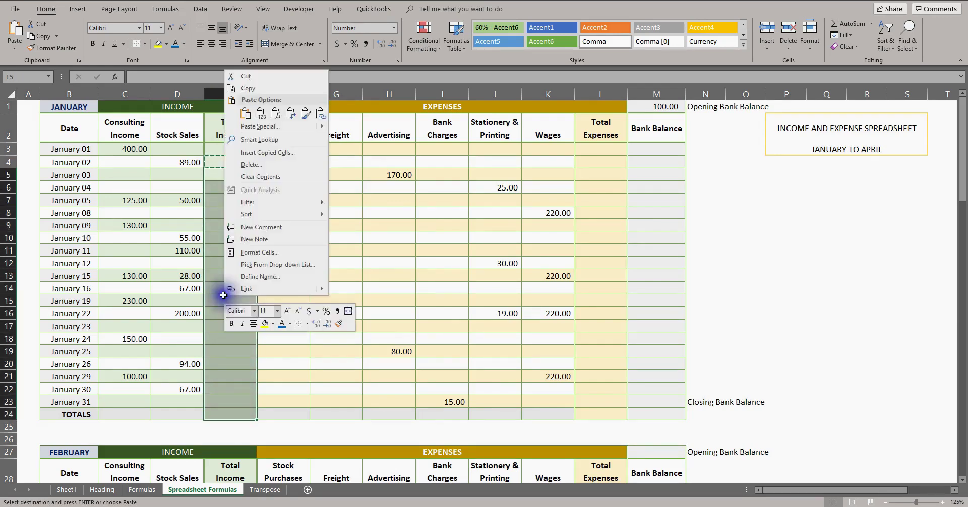
click(276, 114)
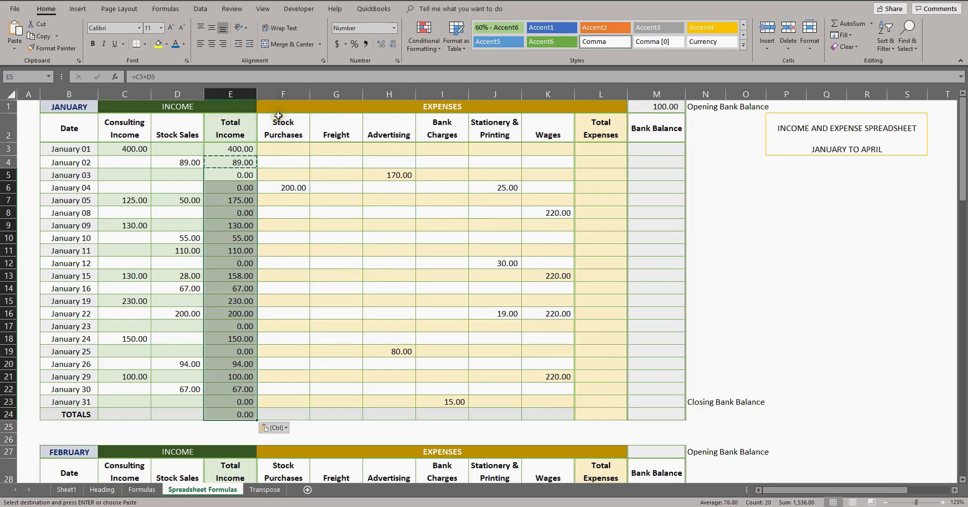
key(Escape)
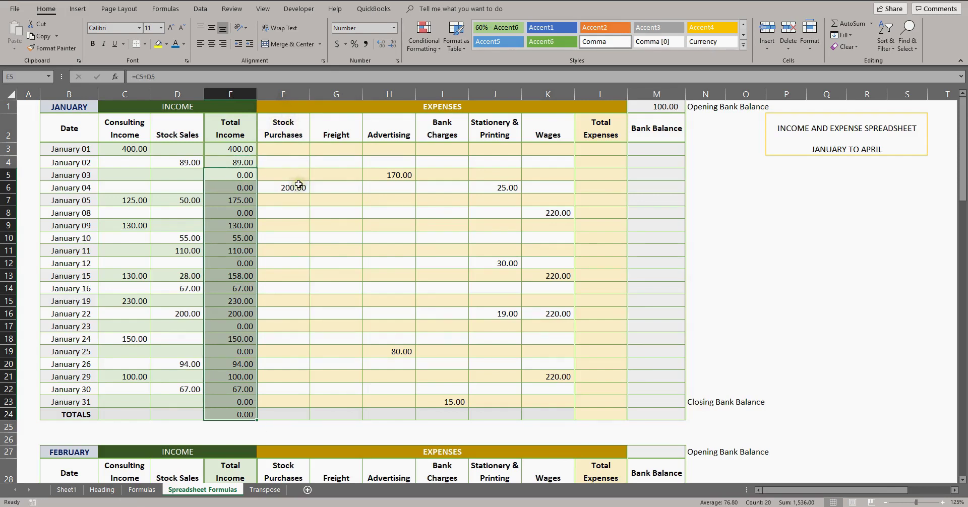
key(ctrl+z)
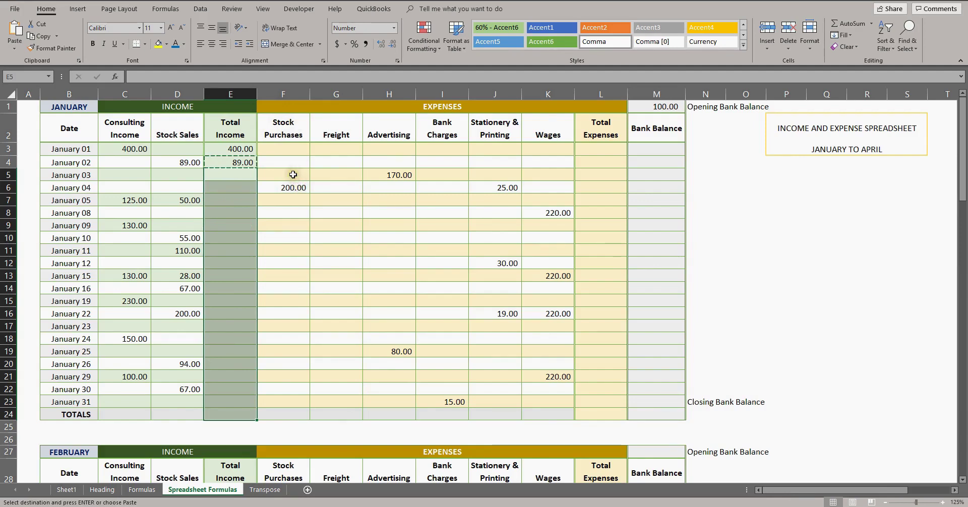
key(Escape)
click(247, 162)
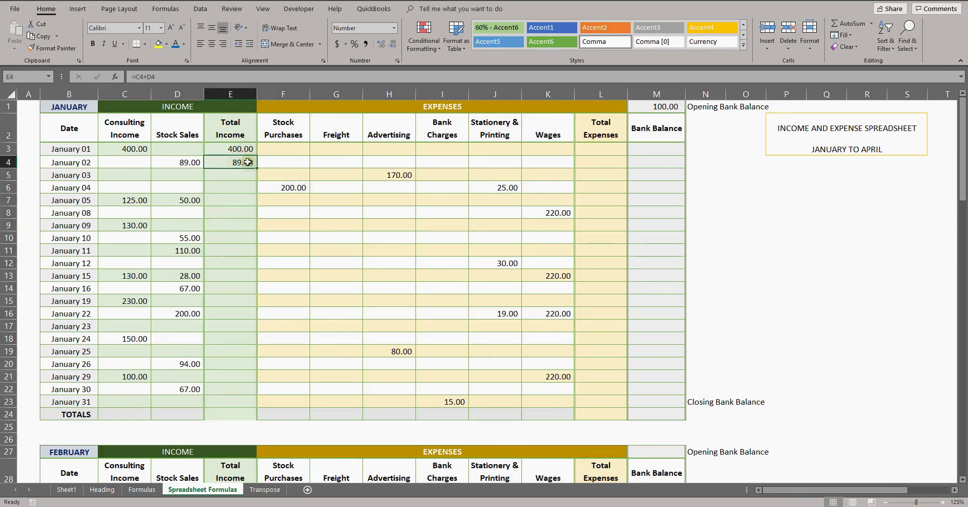
double_click(256, 167)
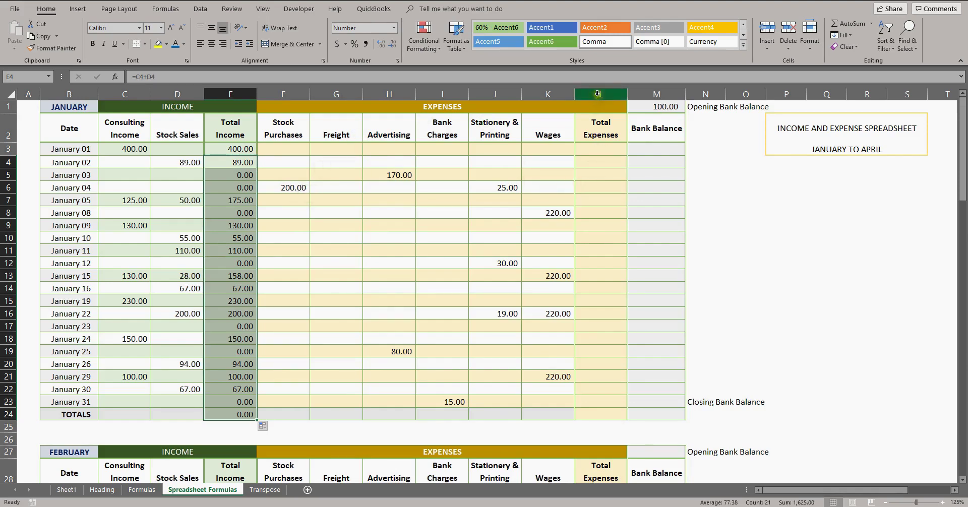
Step: Enter =K3+J3+I3+H3+G3+F3 in L3, adding January 01's six expense columns
click(597, 94)
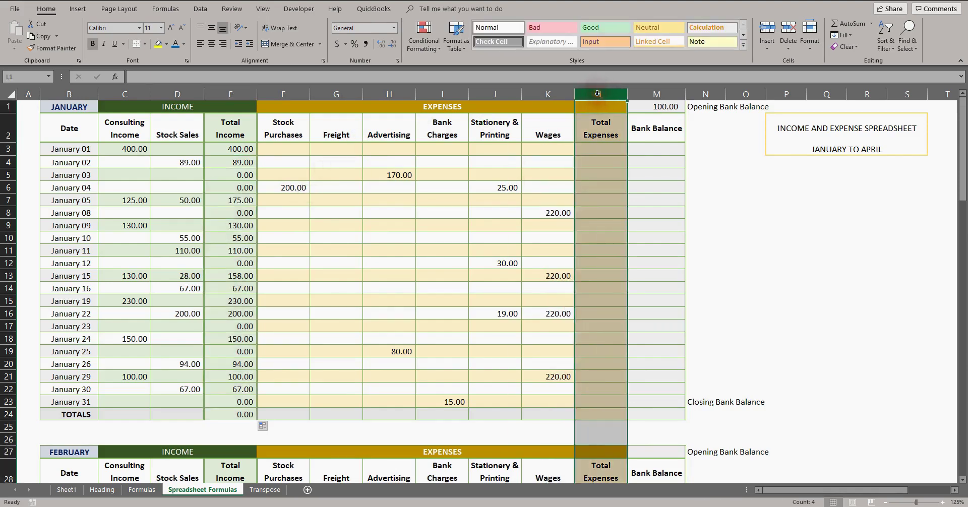
click(592, 149)
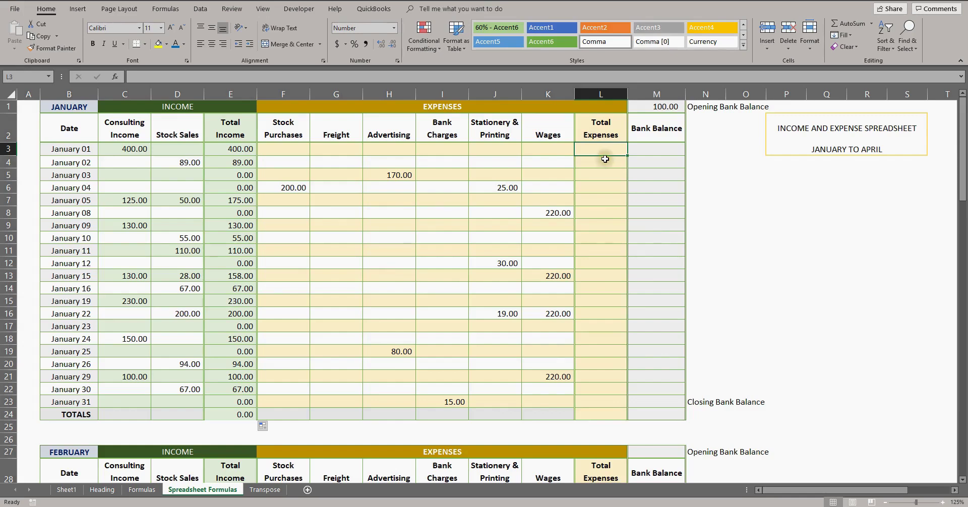
drag(558, 147, 292, 148)
click(598, 147)
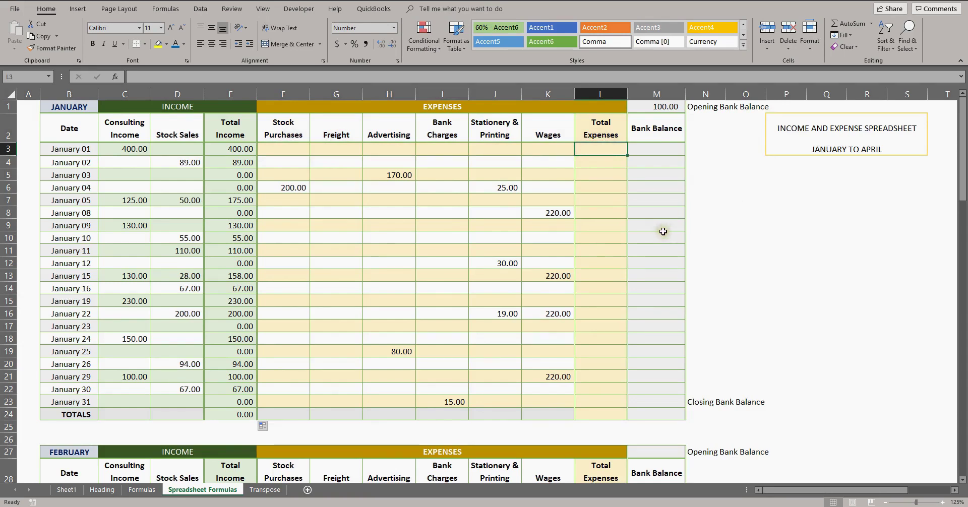
text(=)
click(545, 148)
text(+)
click(493, 147)
text(+)
click(441, 146)
text(+)
click(396, 147)
text(+)
click(334, 149)
text(+)
click(282, 147)
key(Return)
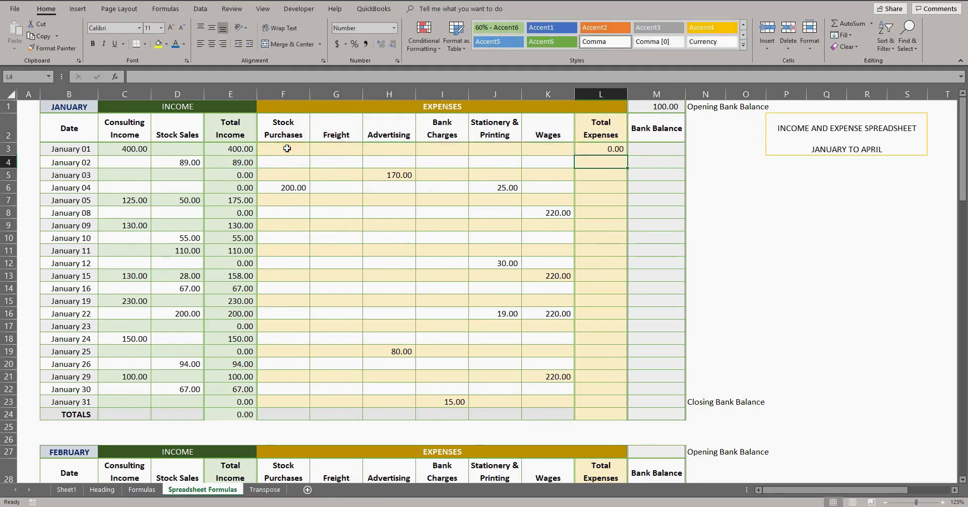
Step: Replace L3's formula with =SUM(F3:K3) using the SUM autocomplete
click(619, 149)
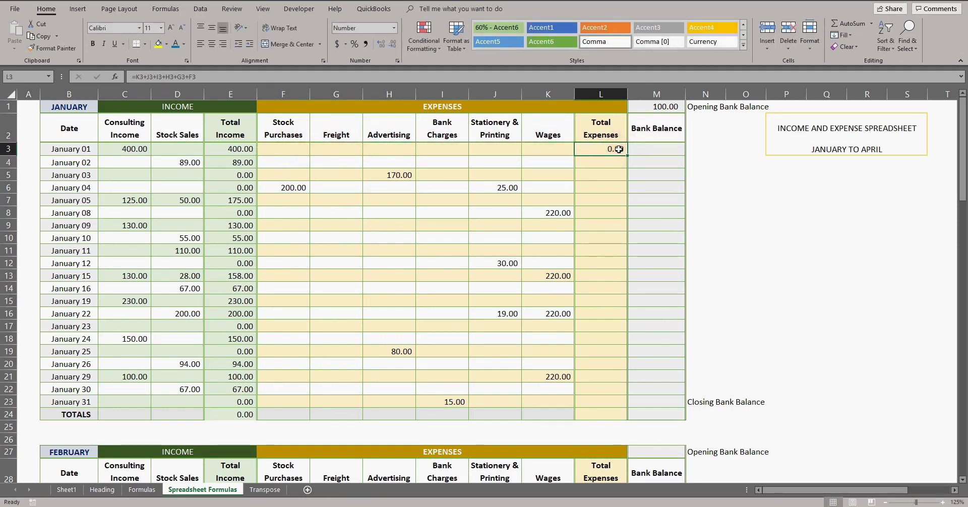
key(Delete)
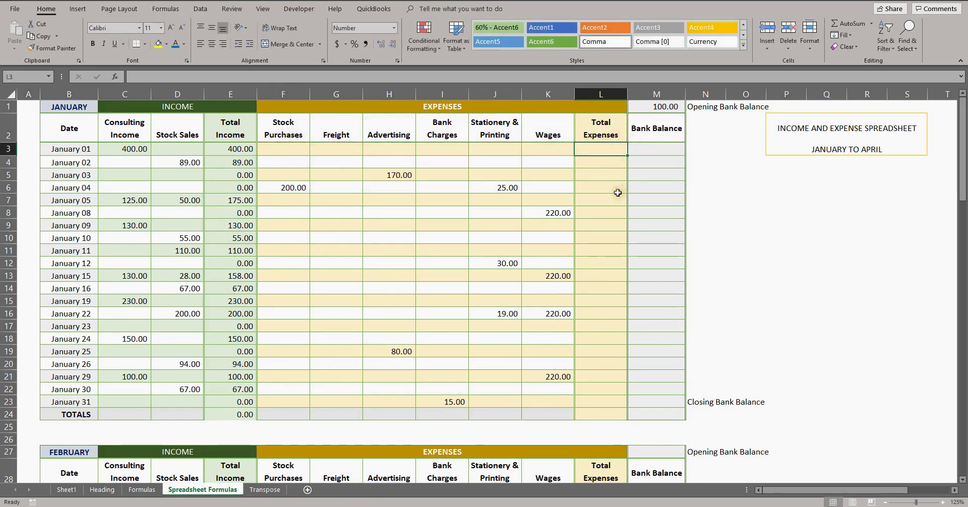
text(=su)
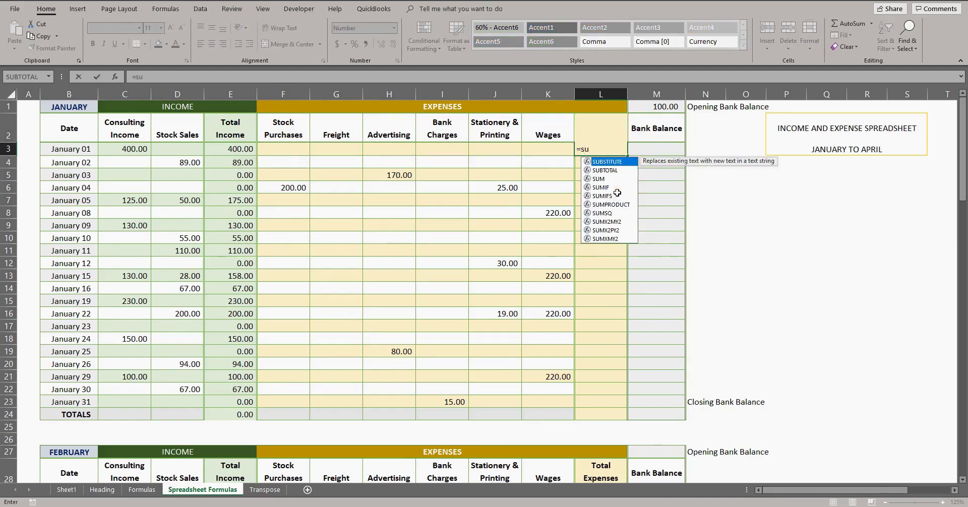
double_click(602, 179)
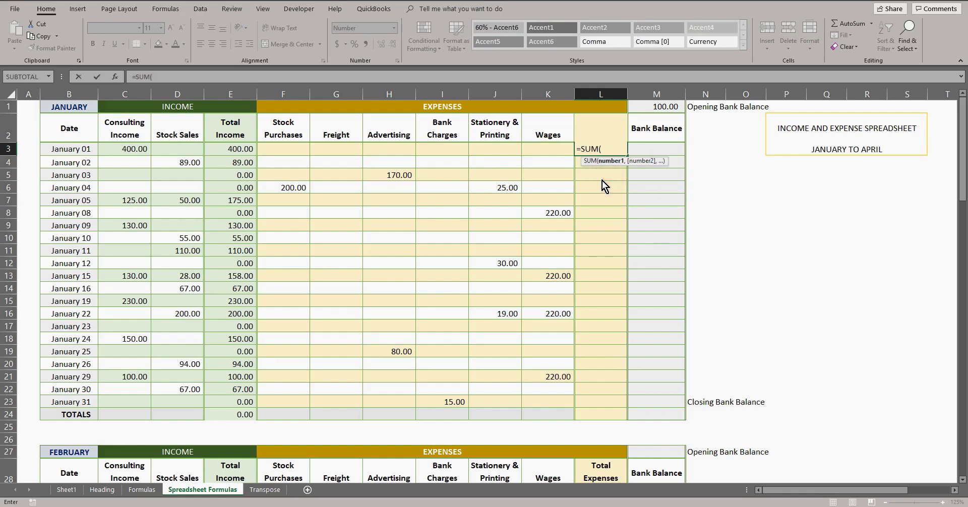
drag(555, 149, 268, 148)
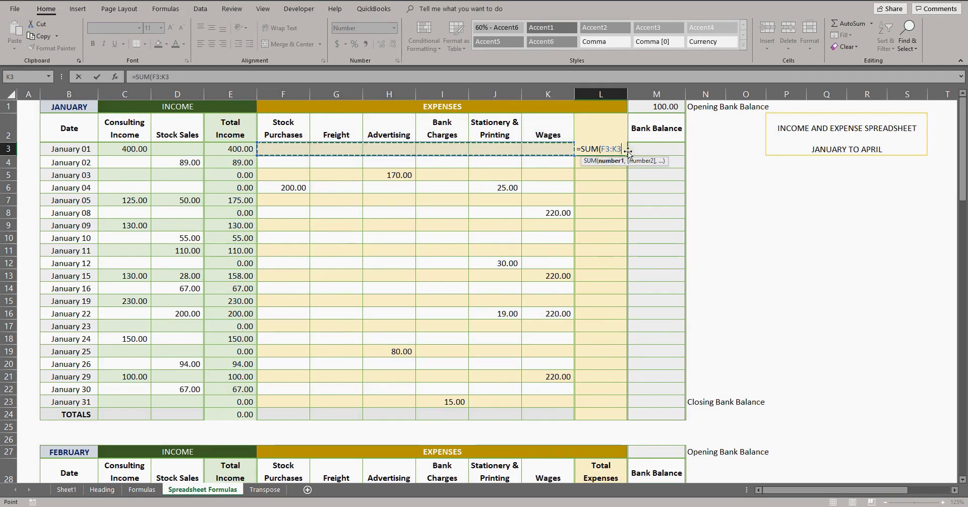
key(Return)
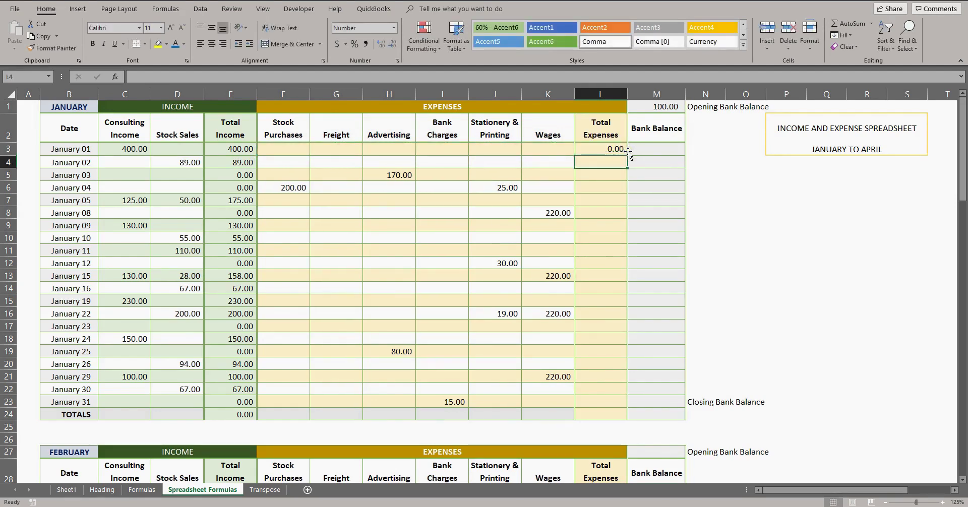
Step: AutoSum L4 over F4:K4, then fill the sum down to L24
click(610, 149)
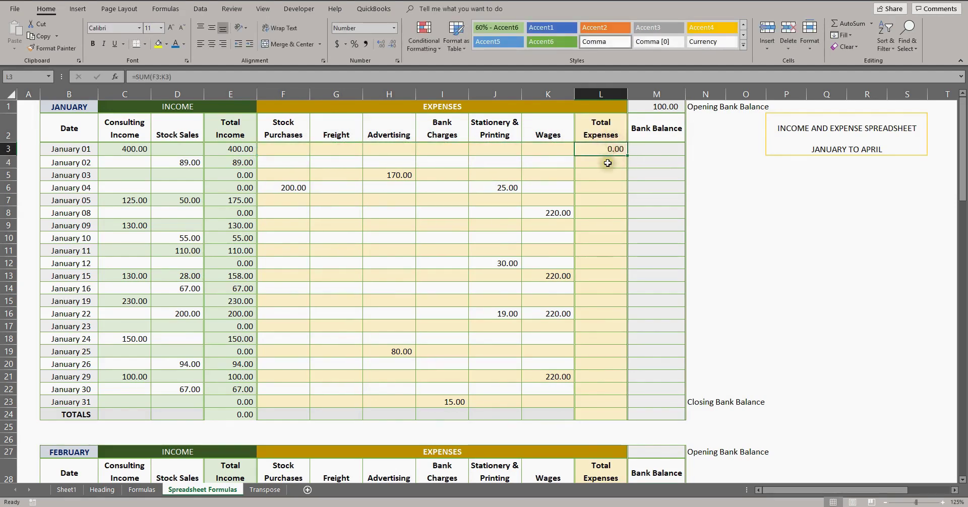
click(607, 164)
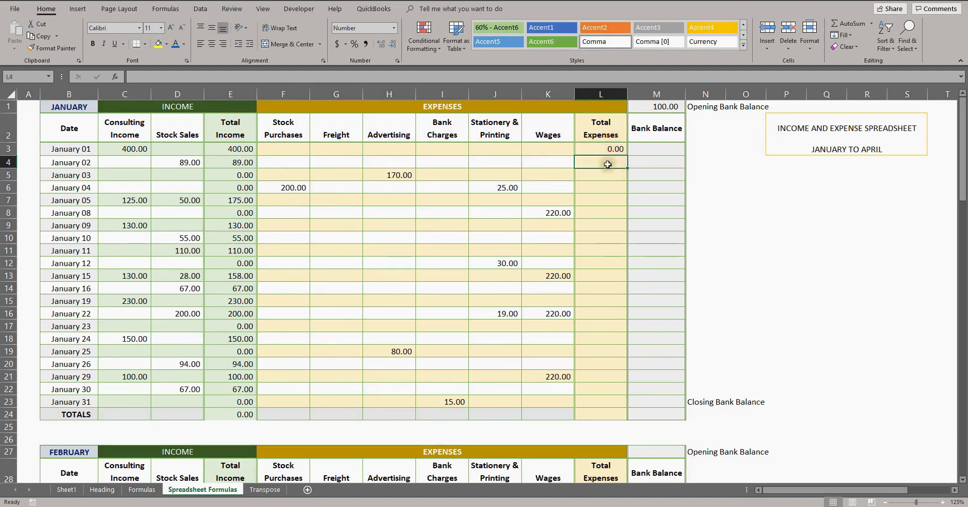
click(41, 10)
click(853, 26)
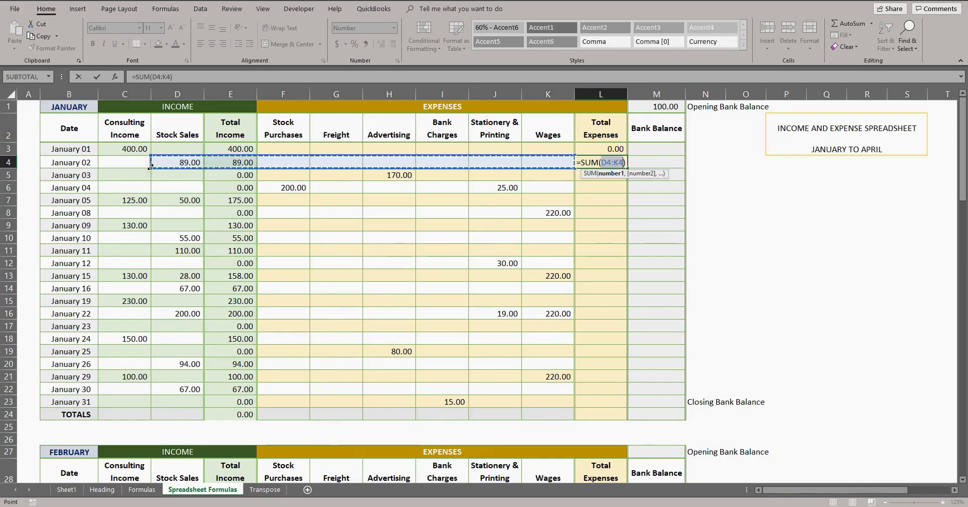
drag(150, 167, 154, 167)
click(150, 155)
drag(150, 167, 272, 164)
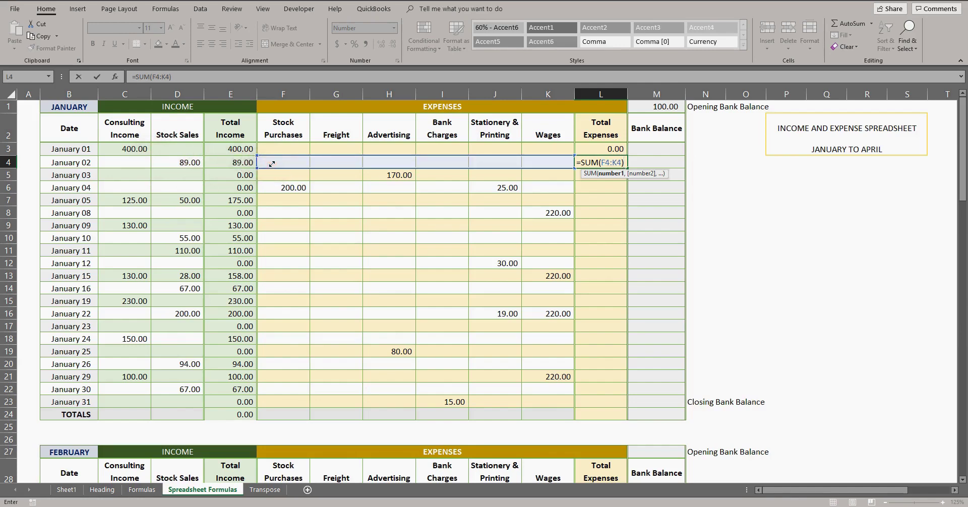
key(Return)
click(589, 161)
double_click(624, 166)
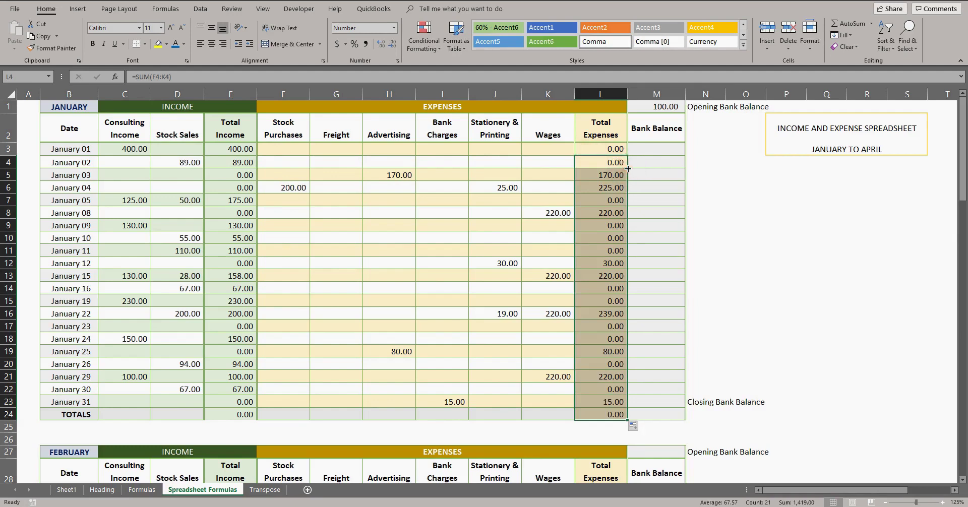
Step: Check the income formula in E3 and the opening balance in M1 before building M3
click(650, 151)
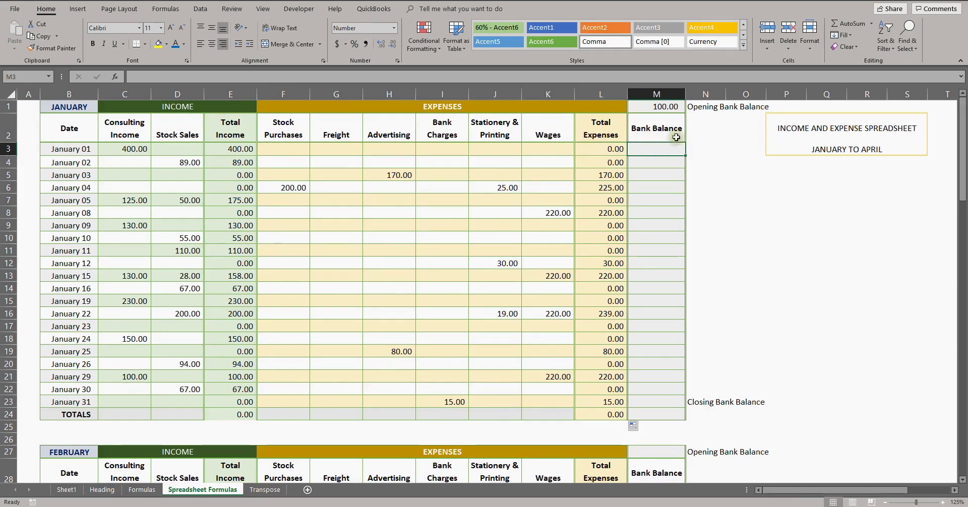
click(244, 149)
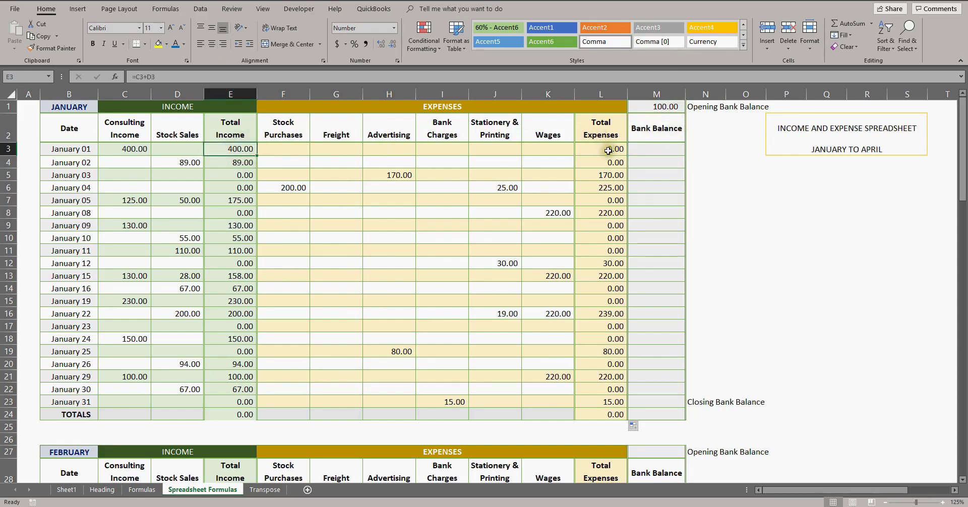
click(7, 148)
click(666, 151)
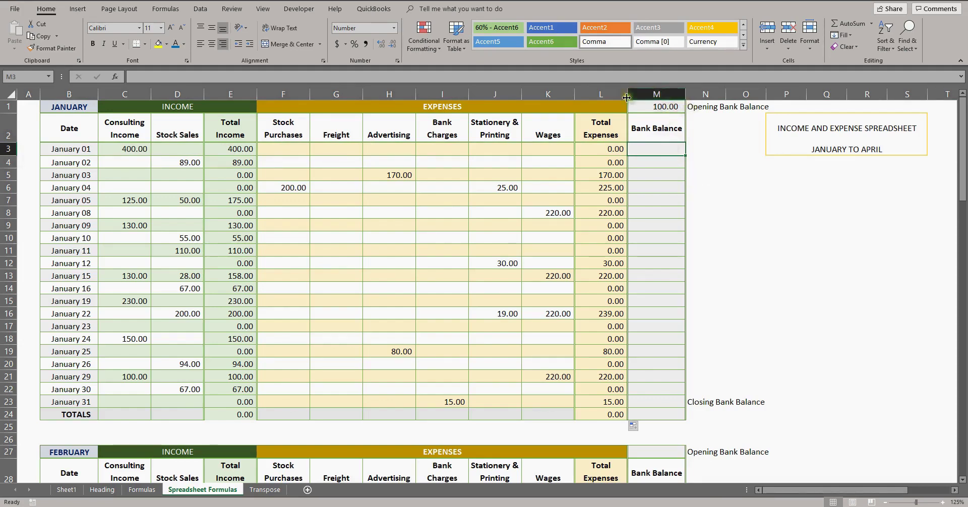
click(670, 107)
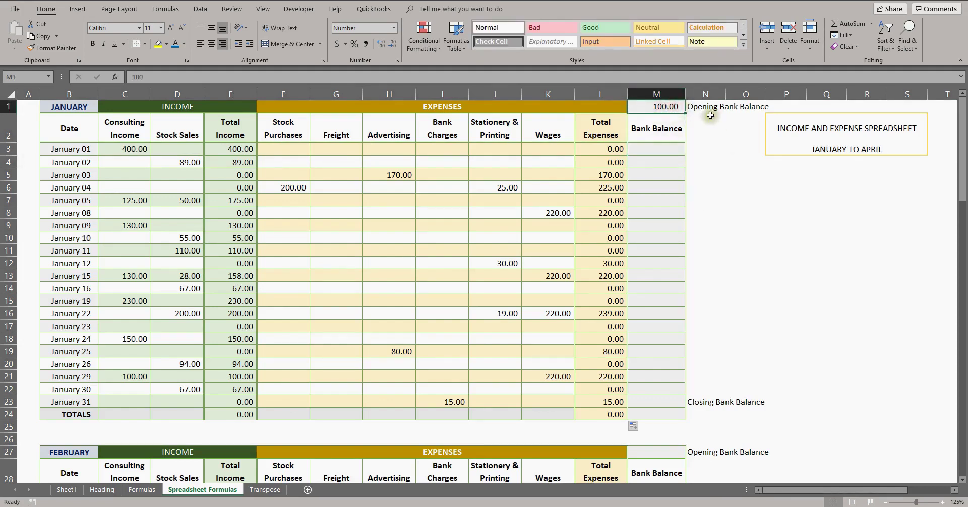
drag(704, 107, 749, 108)
Step: Enter =M1+E3-L3 in M3 so the first bank balance shows 500.00
click(660, 153)
text(=)
click(670, 108)
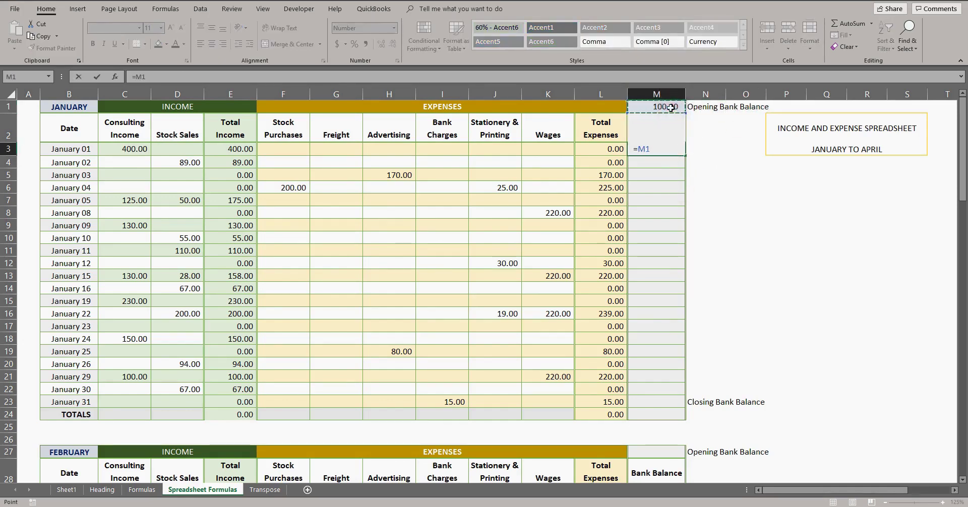
text(+)
click(236, 149)
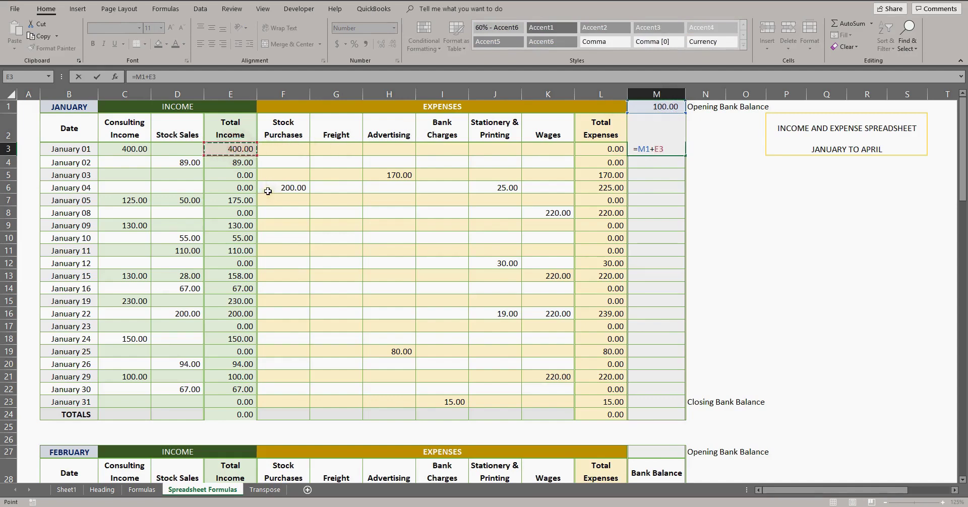
text(-)
click(603, 149)
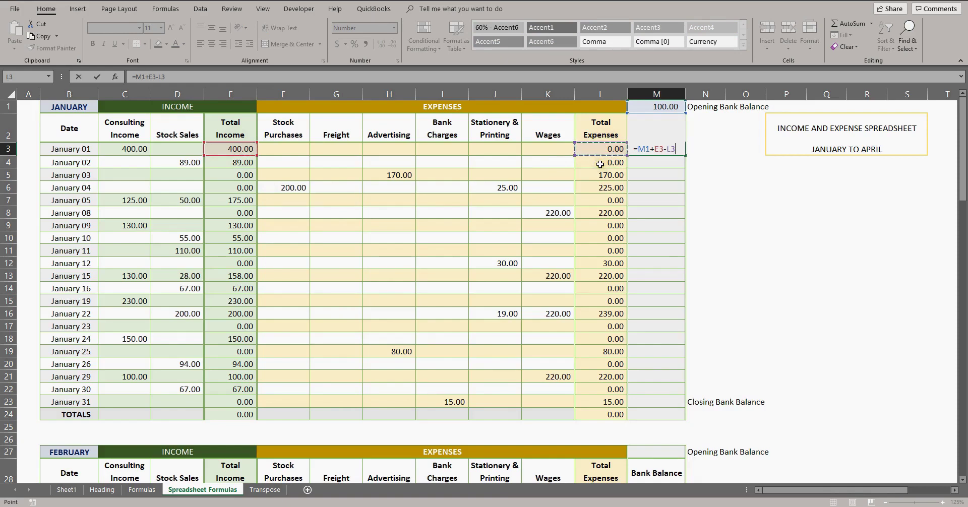
key(Return)
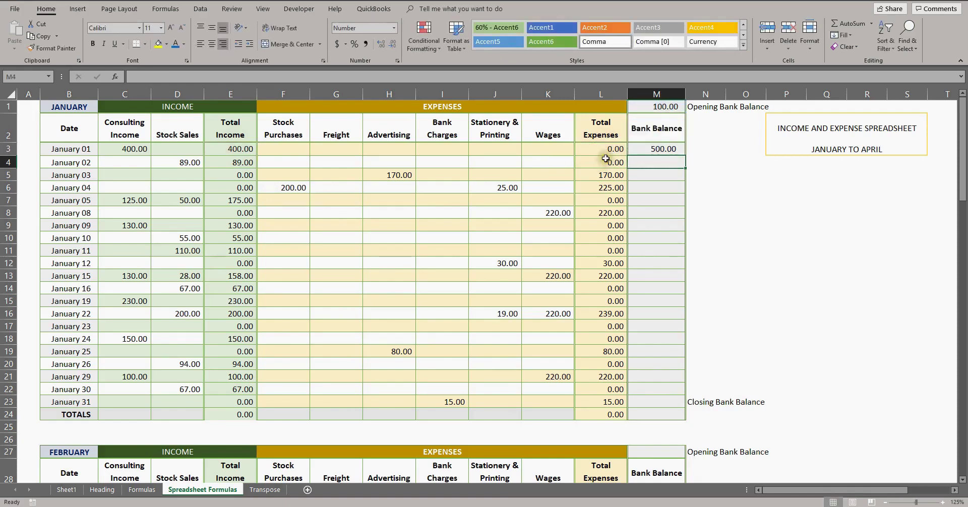
Step: Fill the M3 balance formula down, inspect the #VALUE! results in M4 and M5, then undo
click(674, 148)
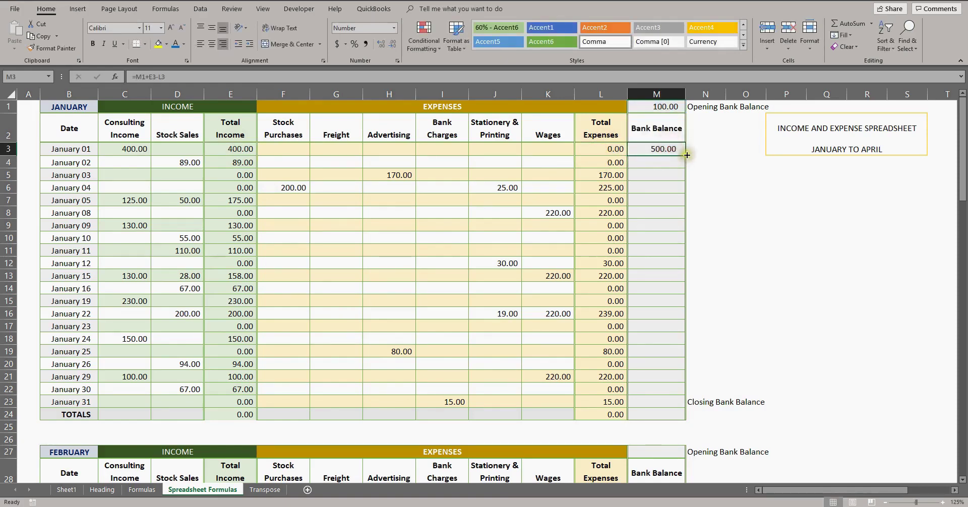
double_click(687, 155)
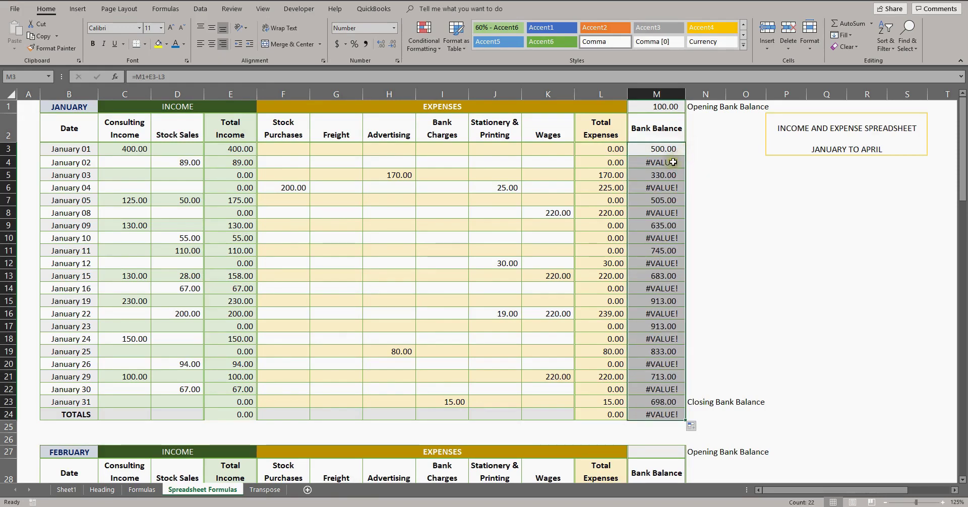
click(672, 162)
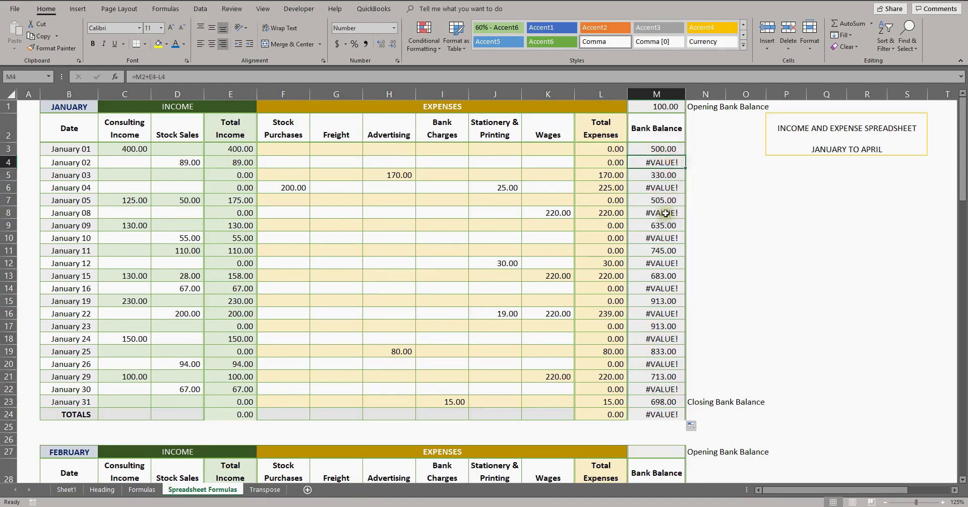
click(661, 149)
double_click(660, 149)
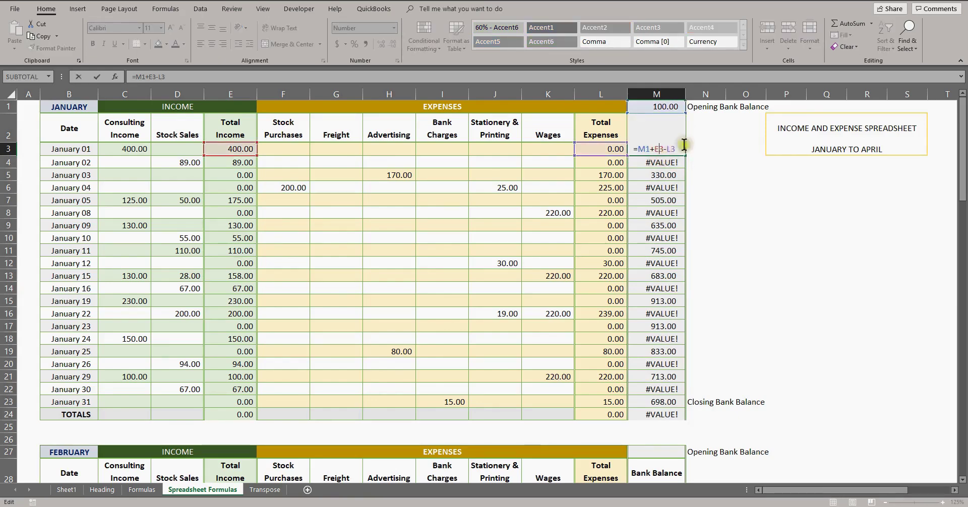
key(Escape)
double_click(666, 163)
key(Escape)
double_click(674, 176)
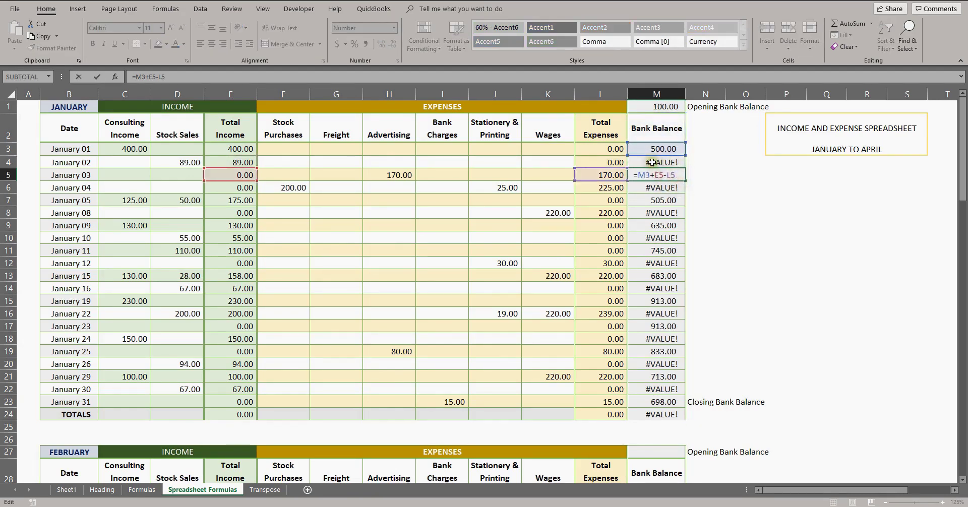
key(Escape)
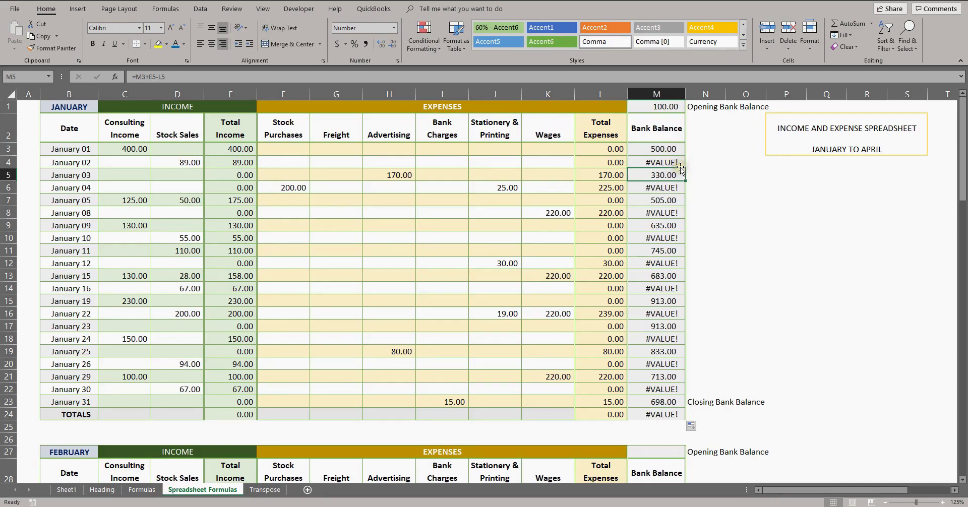
key(ctrl+z)
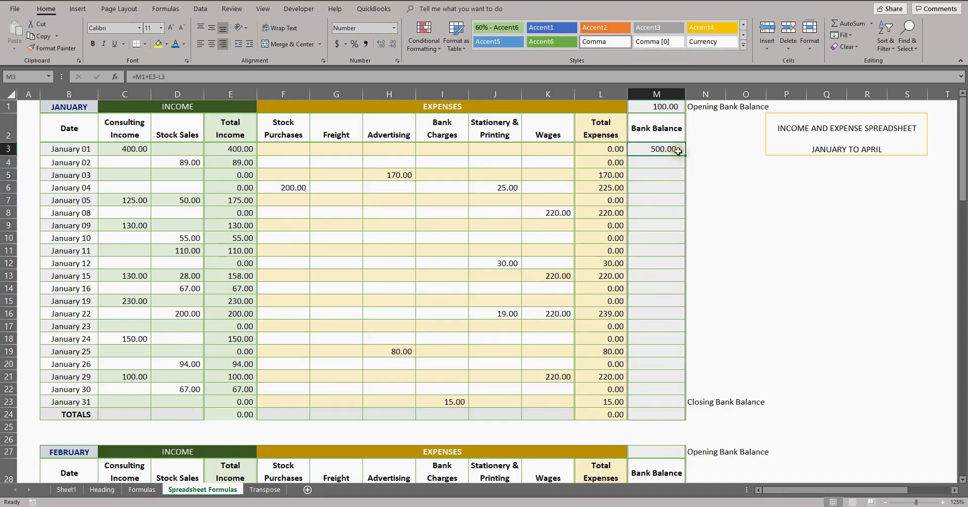
Step: Correct M4 to =M3+E4-L4 and fill it down to M24, closing at 706.00
click(682, 150)
drag(686, 157, 640, 162)
double_click(650, 164)
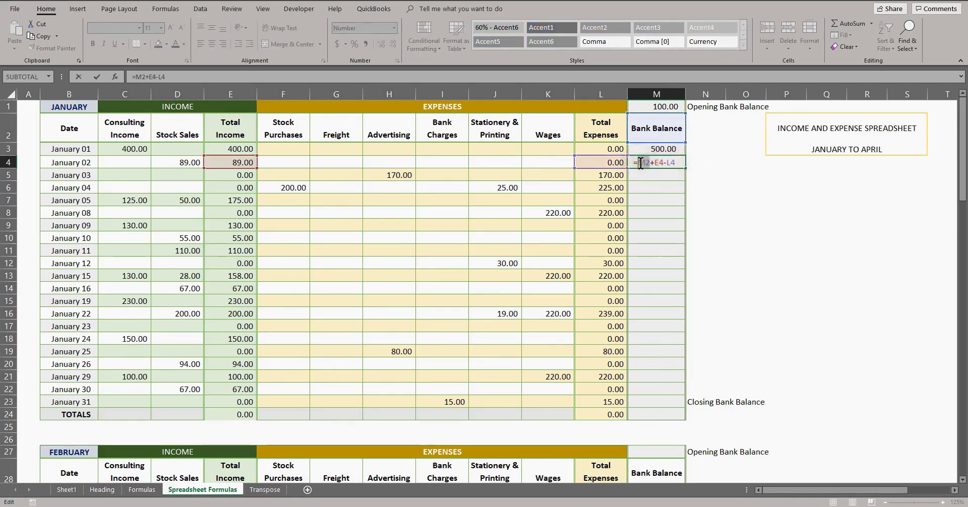
key(Delete)
click(655, 150)
key(Return)
click(673, 163)
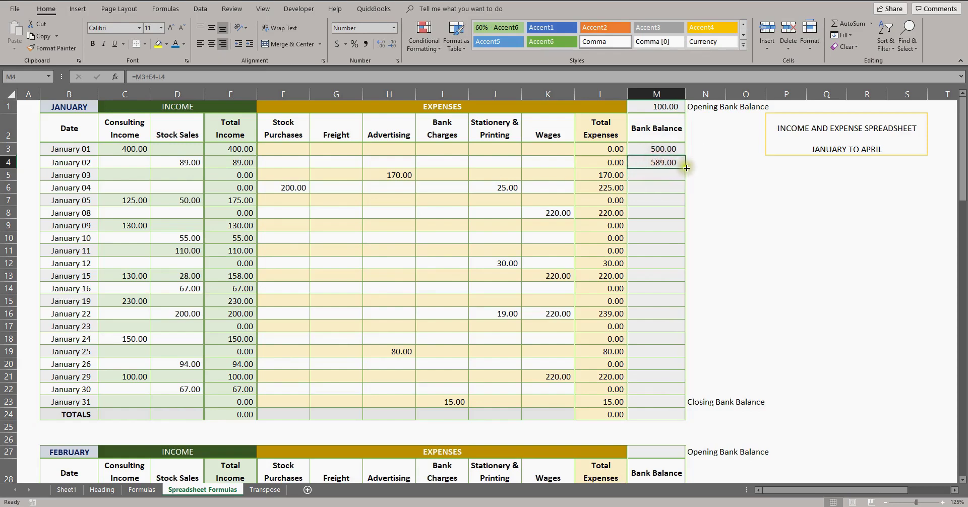
drag(684, 169, 685, 169)
double_click(685, 168)
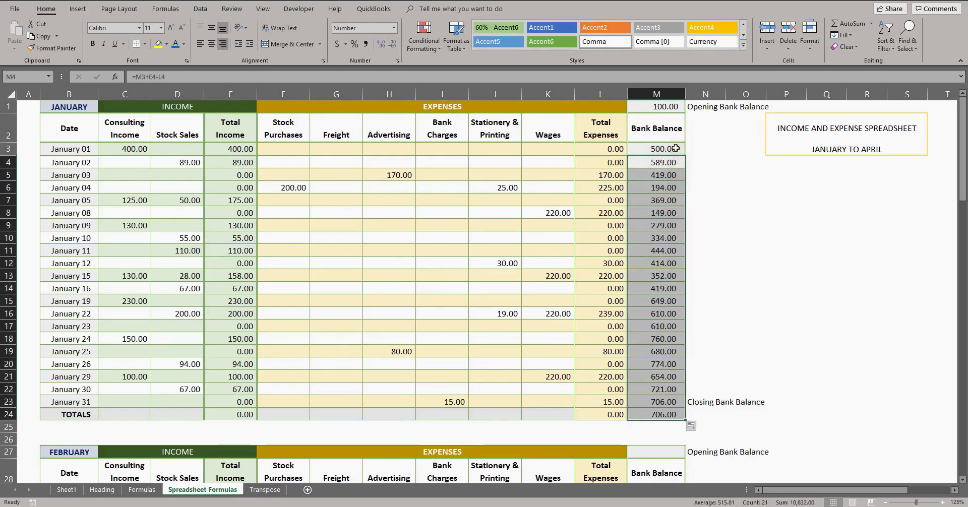
Step: AutoSum C3:C23 in C24 (1,265.00) and paste the formula across D24:M24
click(665, 329)
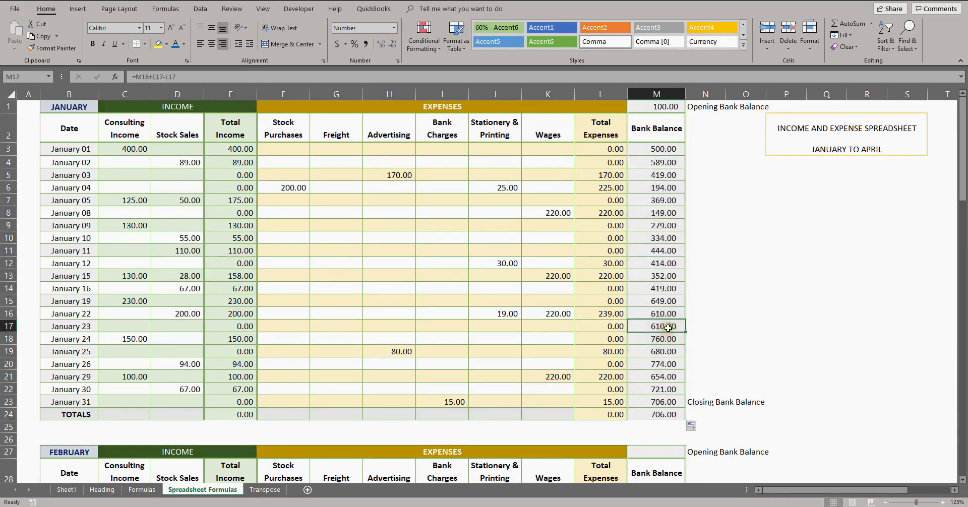
click(138, 413)
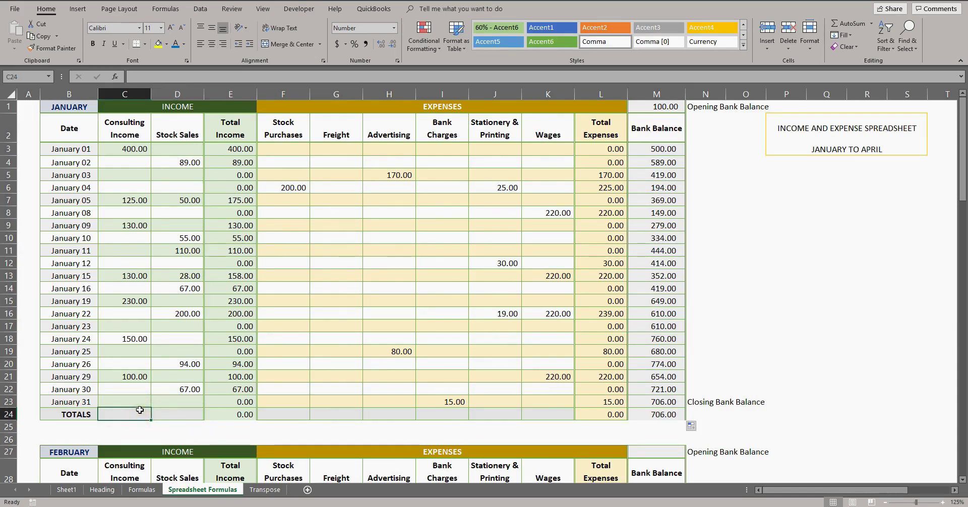
click(852, 26)
drag(141, 402, 151, 147)
key(Return)
right_click(139, 415)
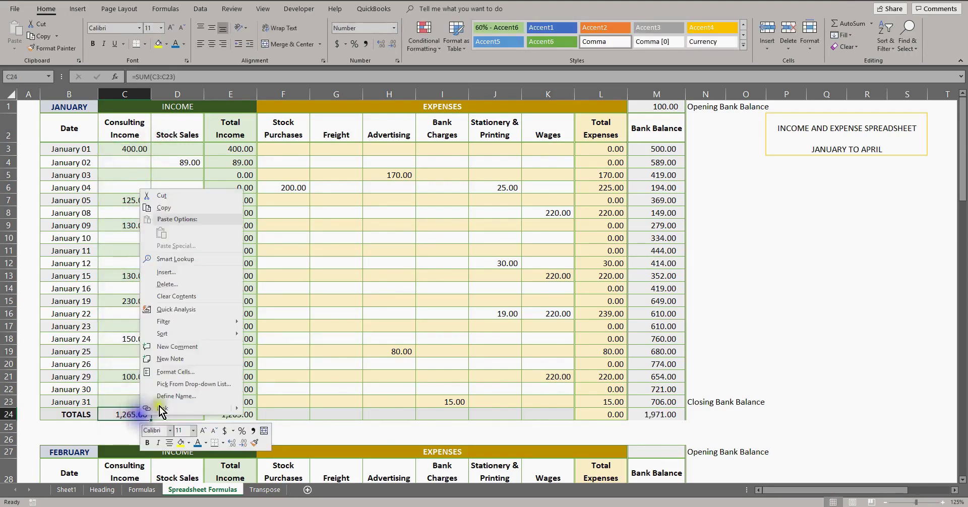
click(165, 207)
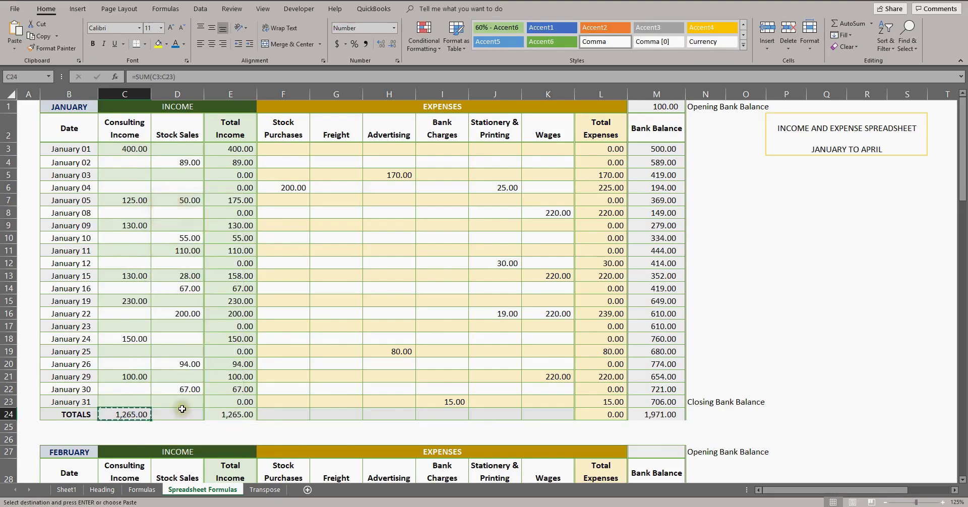
drag(183, 413, 641, 411)
right_click(560, 415)
click(611, 234)
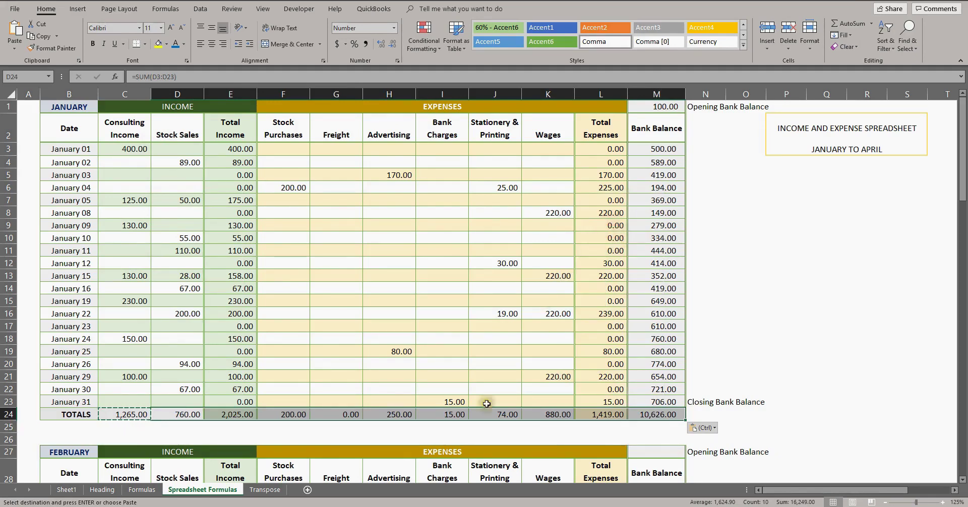
Step: Redo the Freight total in G24 as =SUM(G3:G23)
click(343, 409)
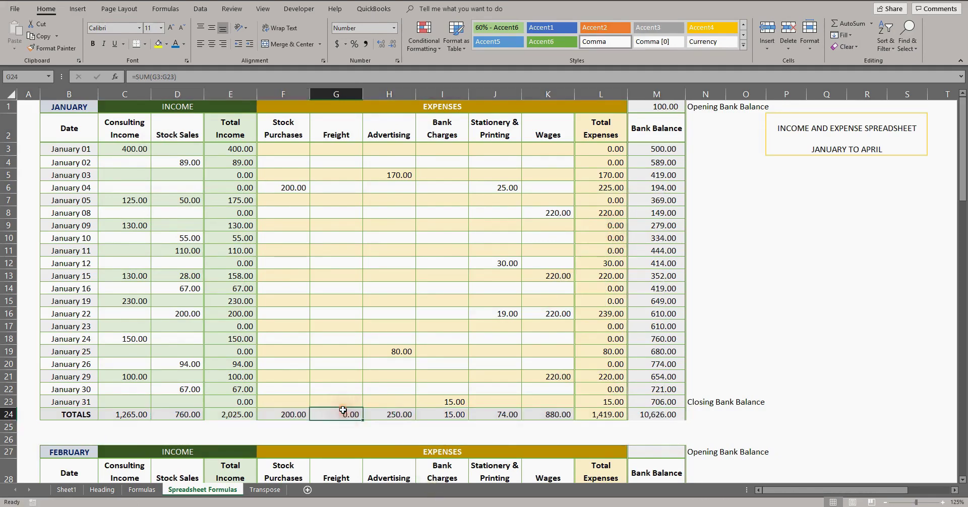
key(Delete)
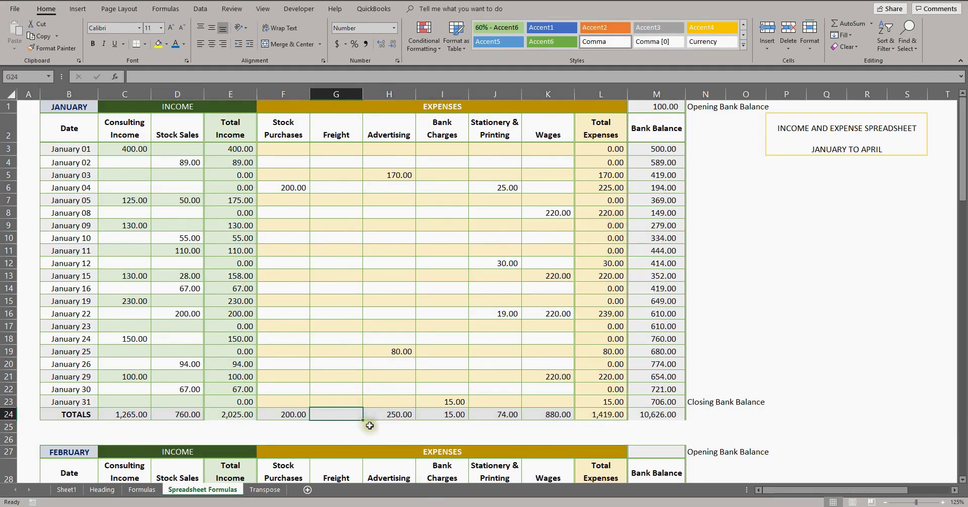
click(852, 24)
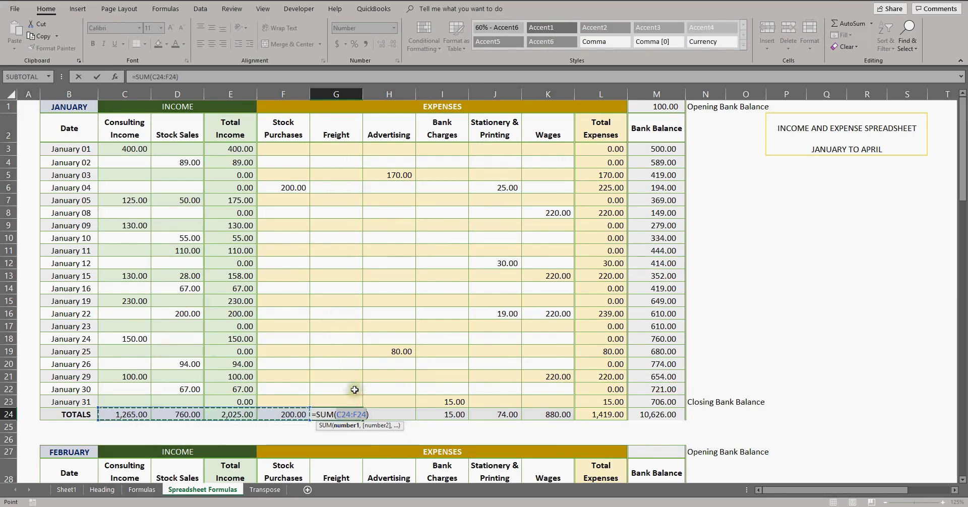
drag(343, 400, 320, 151)
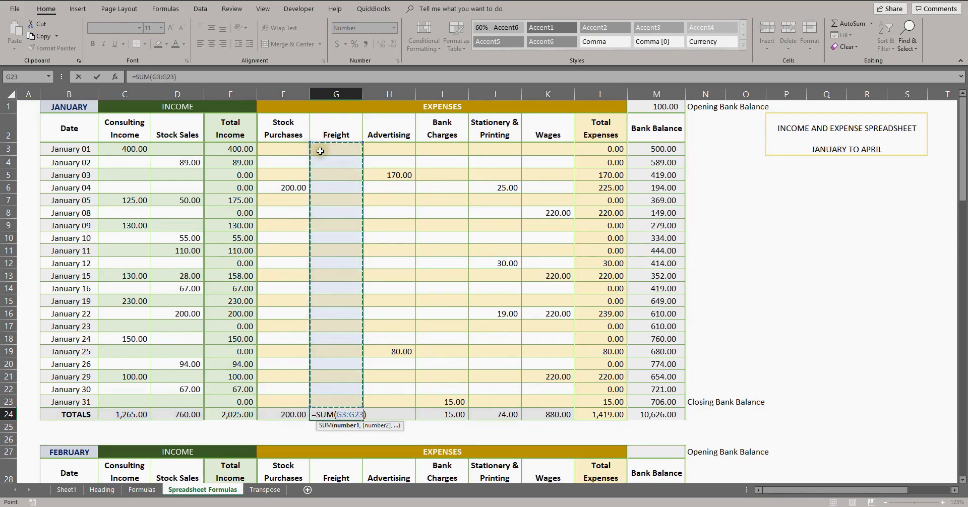
key(Return)
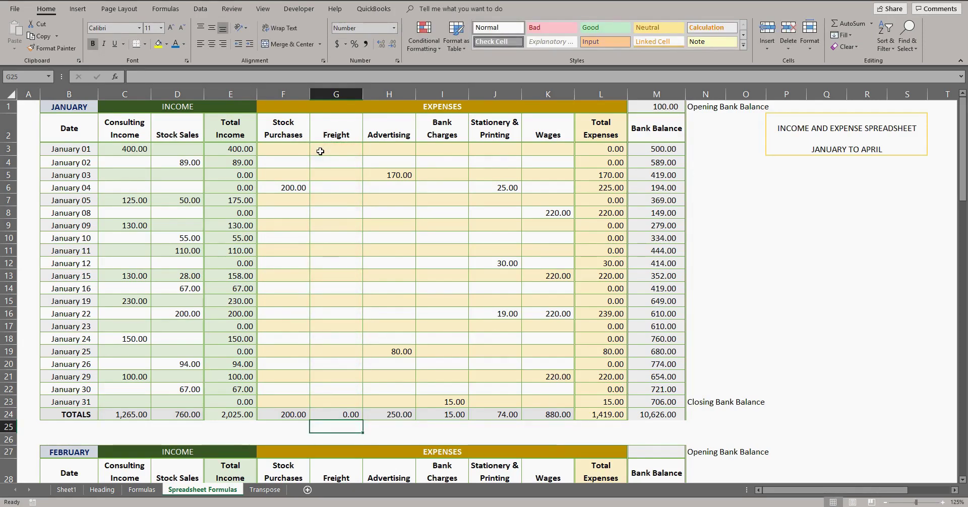
Step: Clear the M24 Bank Balance total and set February's opening balance to =M23 (706.00)
scroll(479, 292, down, 5)
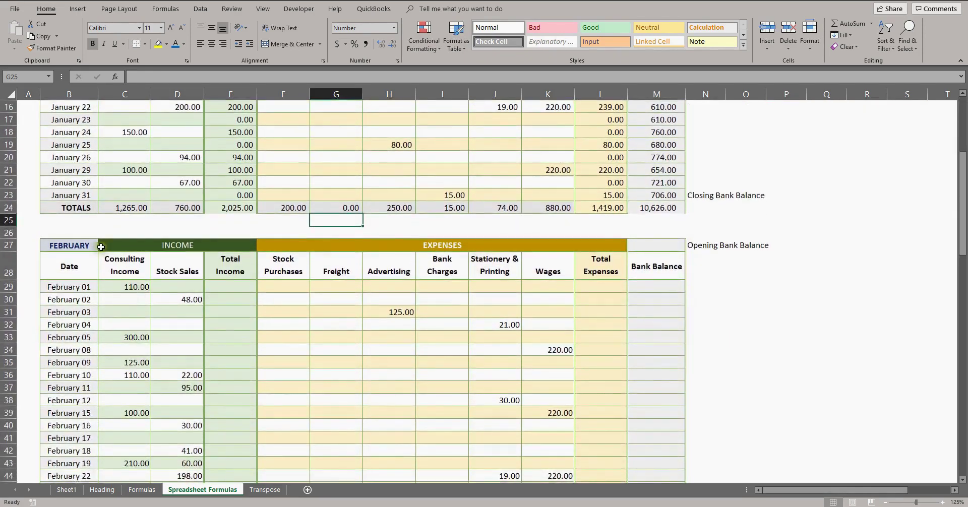
click(97, 246)
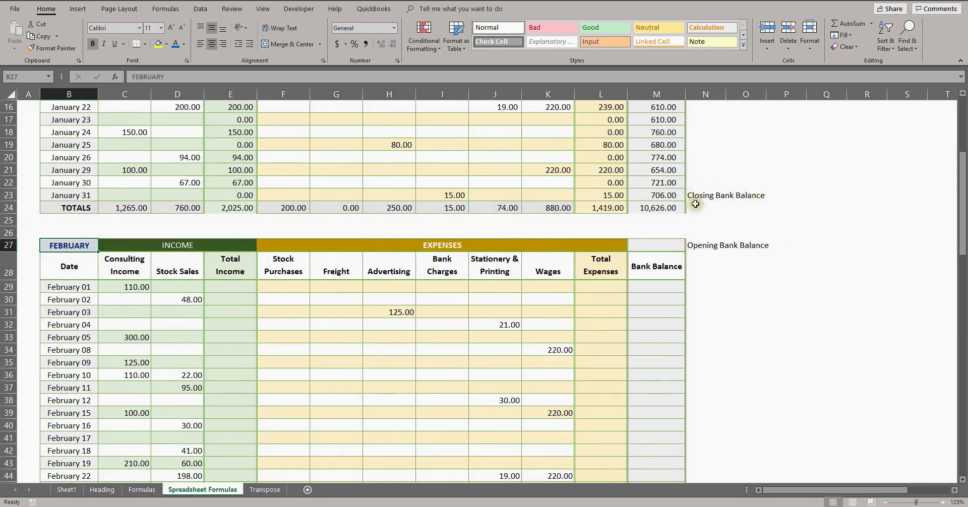
click(659, 210)
key(Delete)
click(667, 247)
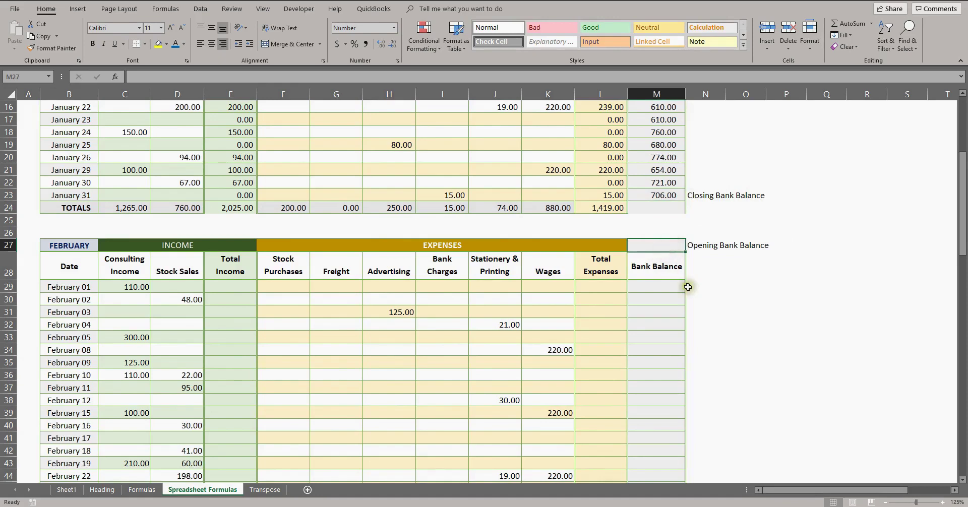
text(=)
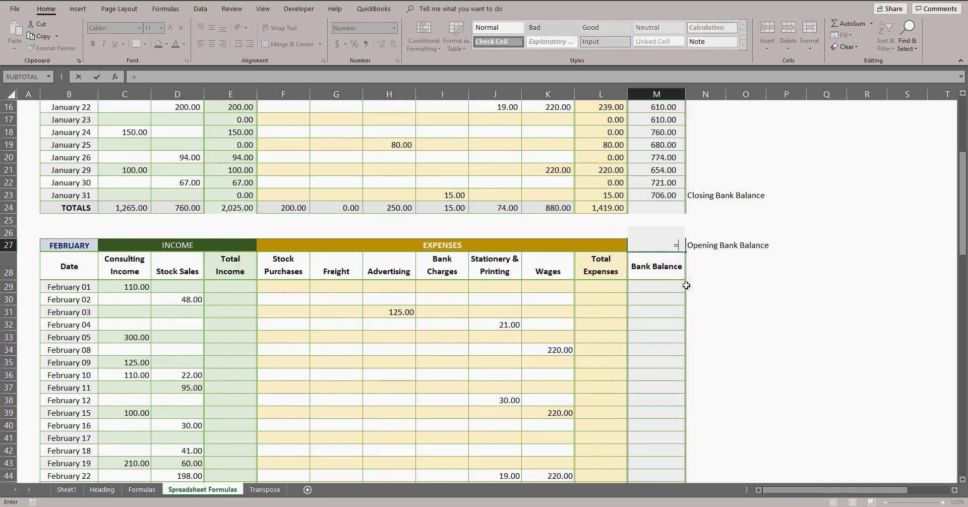
click(659, 196)
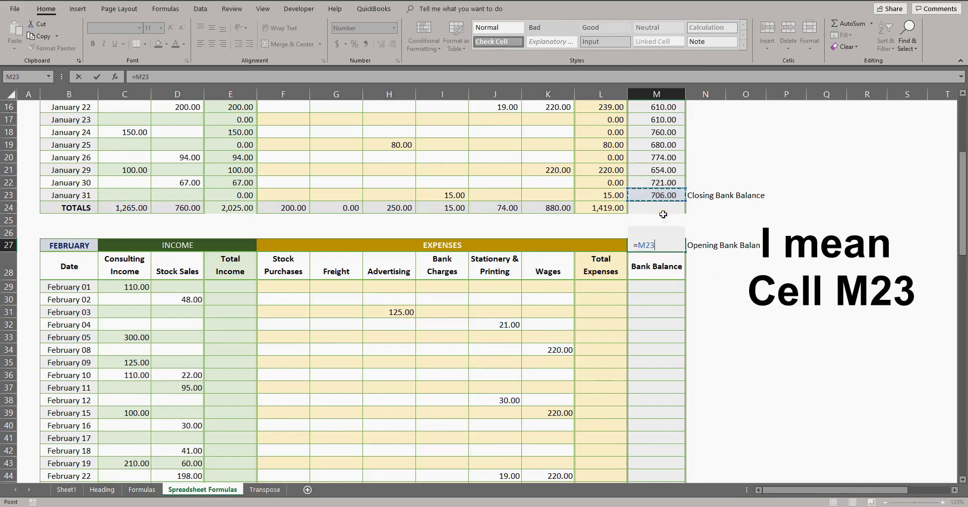
key(Return)
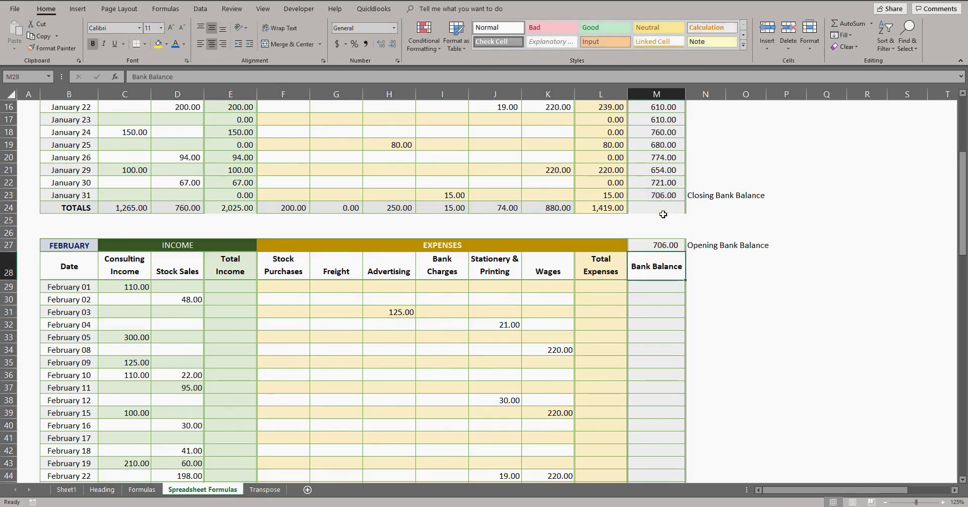
Step: Delete the January 19 row and inspect the broken #REF! balance formulas around M15
scroll(650, 215, up, 5)
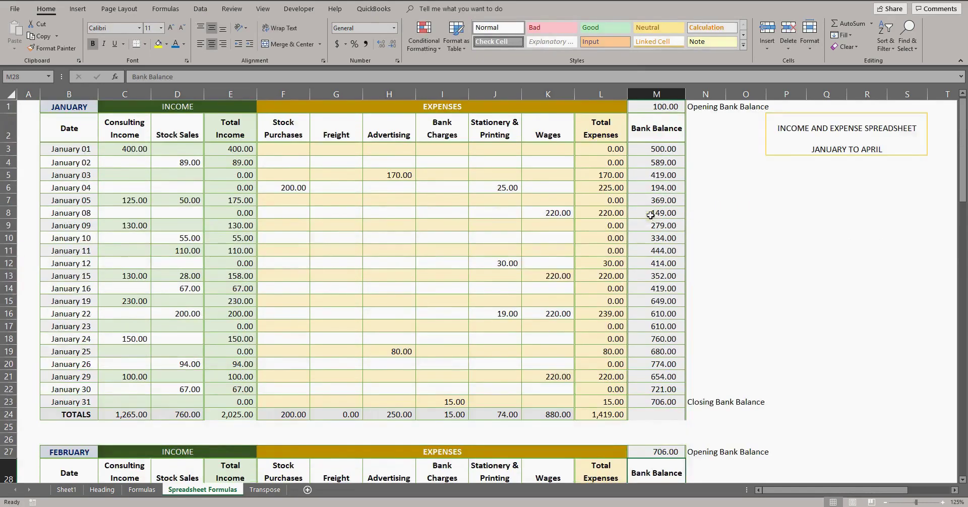
right_click(9, 300)
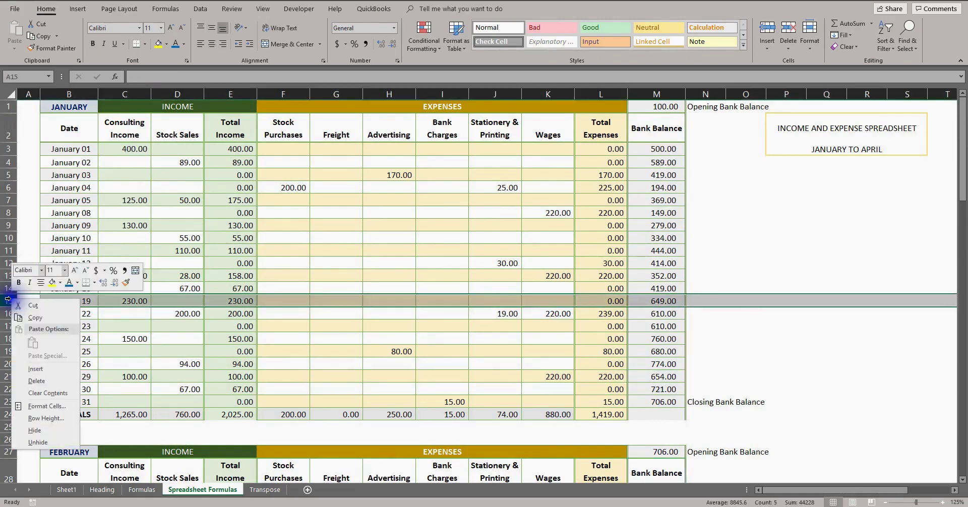
click(36, 381)
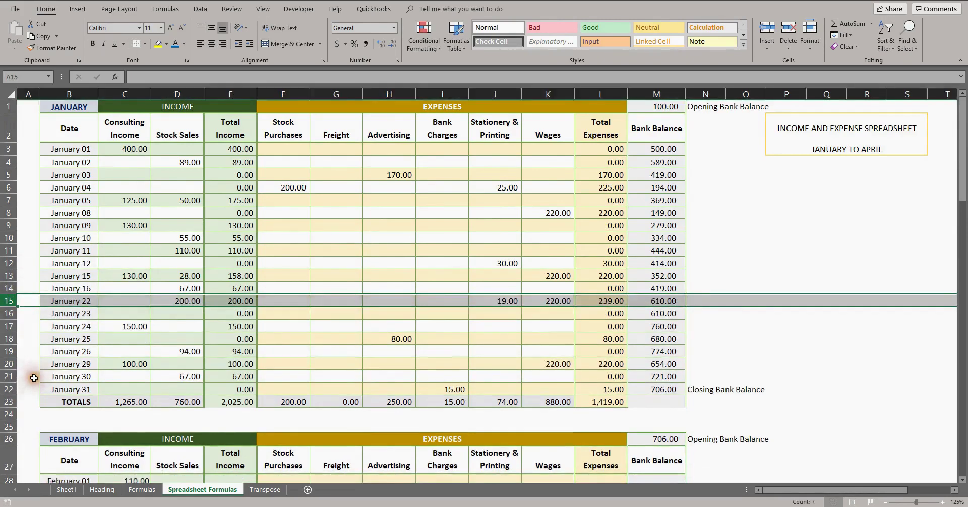
click(245, 302)
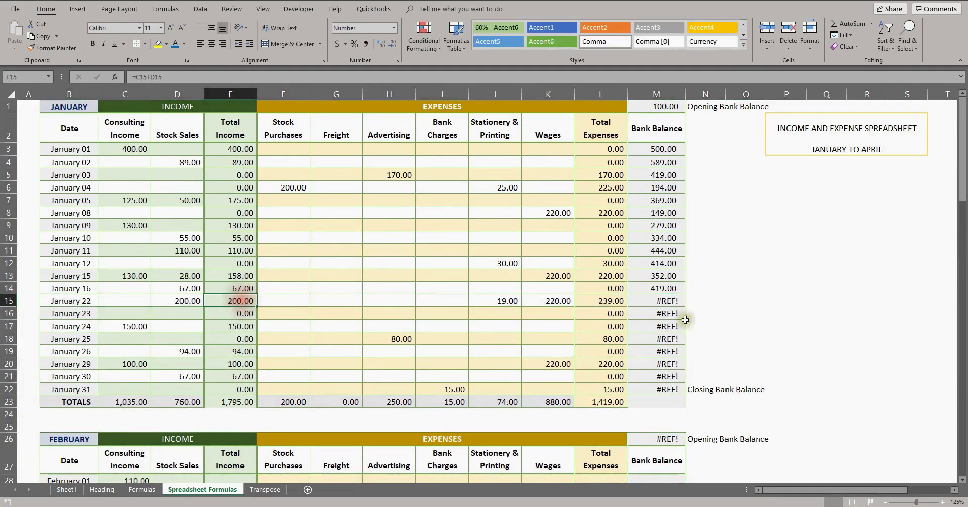
drag(642, 377, 643, 389)
click(640, 301)
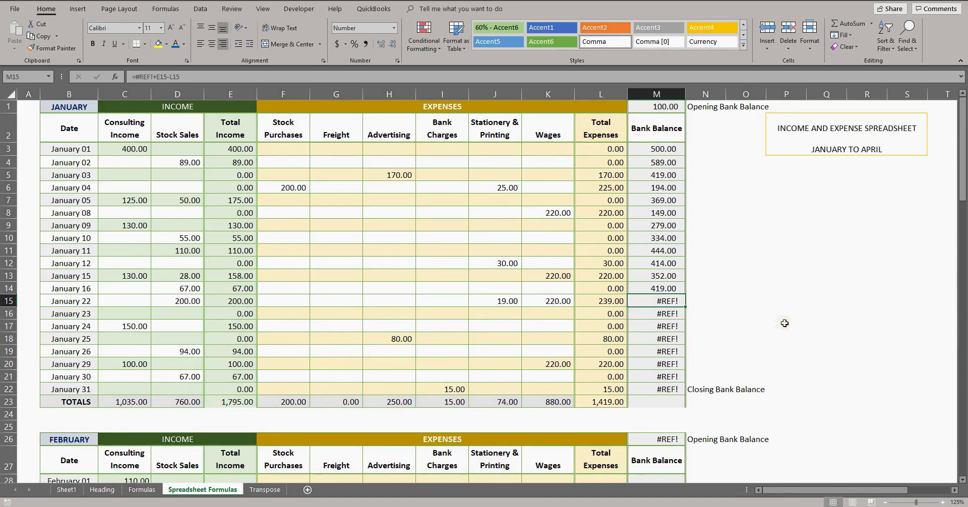
scroll(757, 302, down, 1)
double_click(666, 247)
key(Escape)
double_click(665, 233)
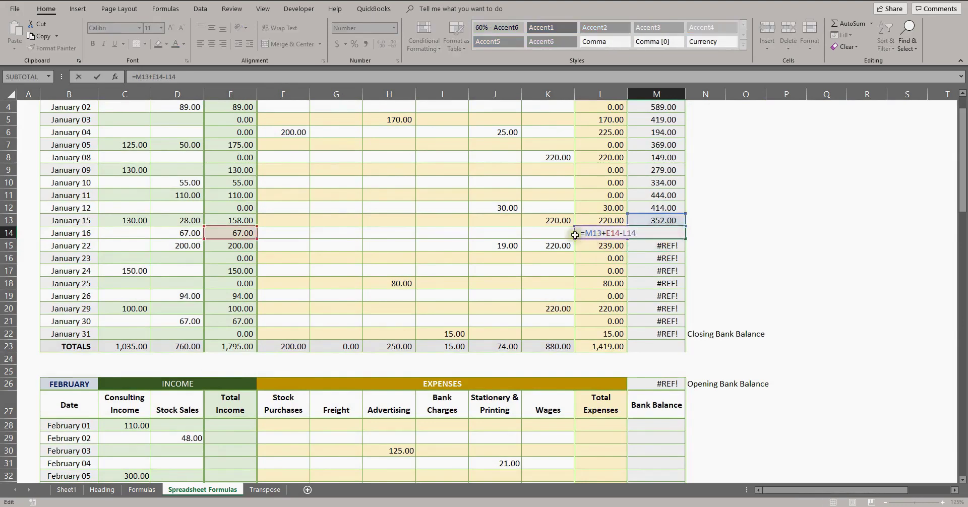
key(Escape)
double_click(667, 246)
key(Escape)
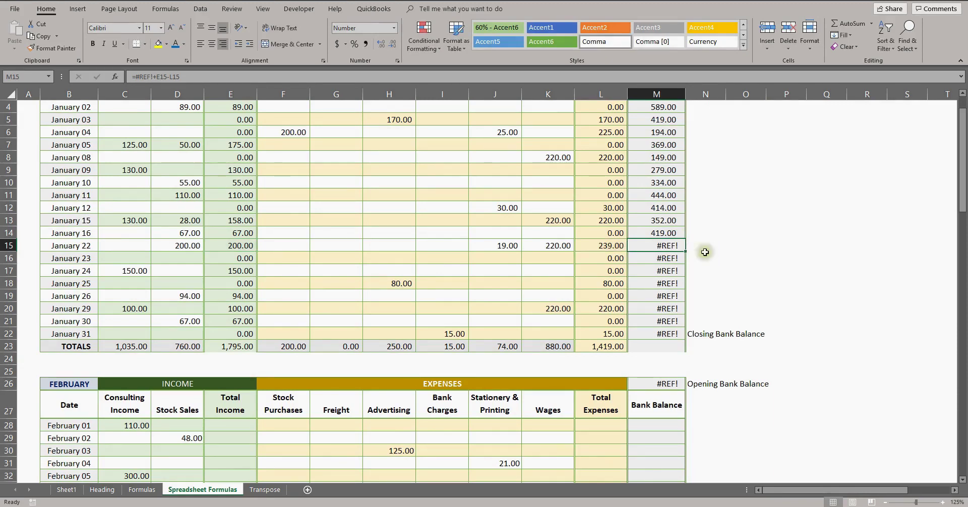
Step: Repair M15 to =M14+E15-L15 so January's balance closes at 476.00
double_click(637, 246)
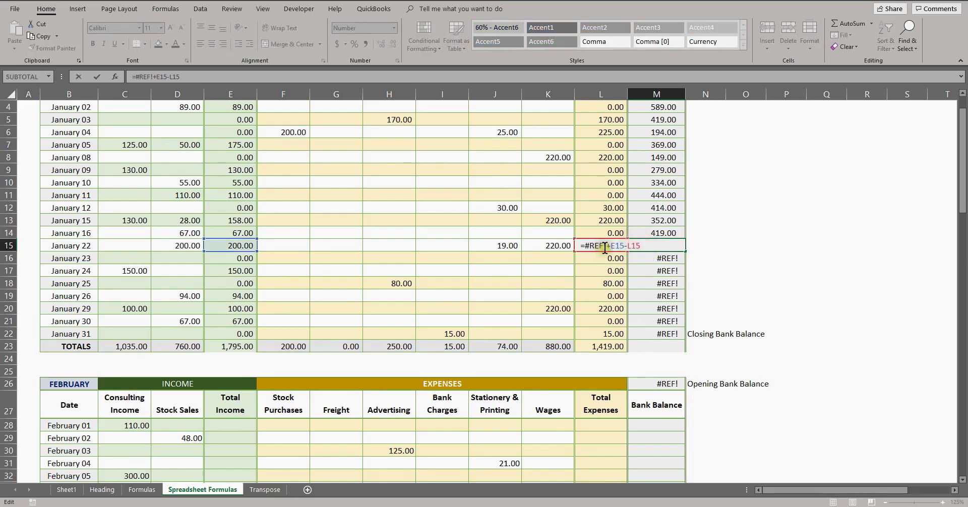
click(585, 245)
key(Delete)
key(Delete)
key(Delete)
key(Delete)
key(Delete)
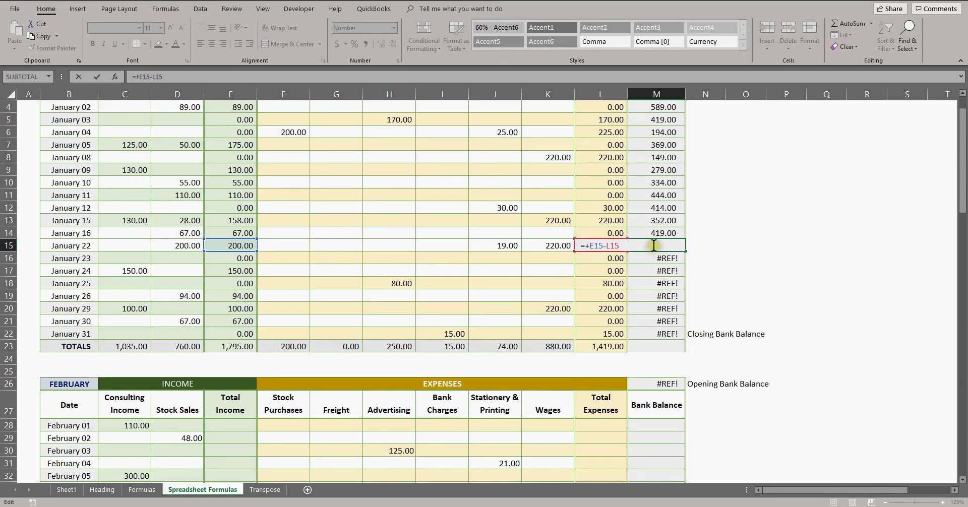
click(654, 233)
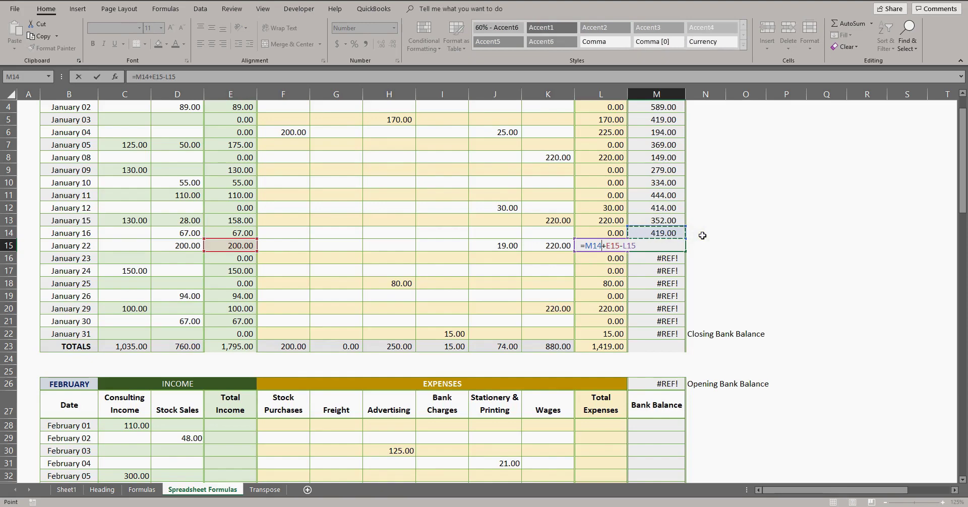
key(Return)
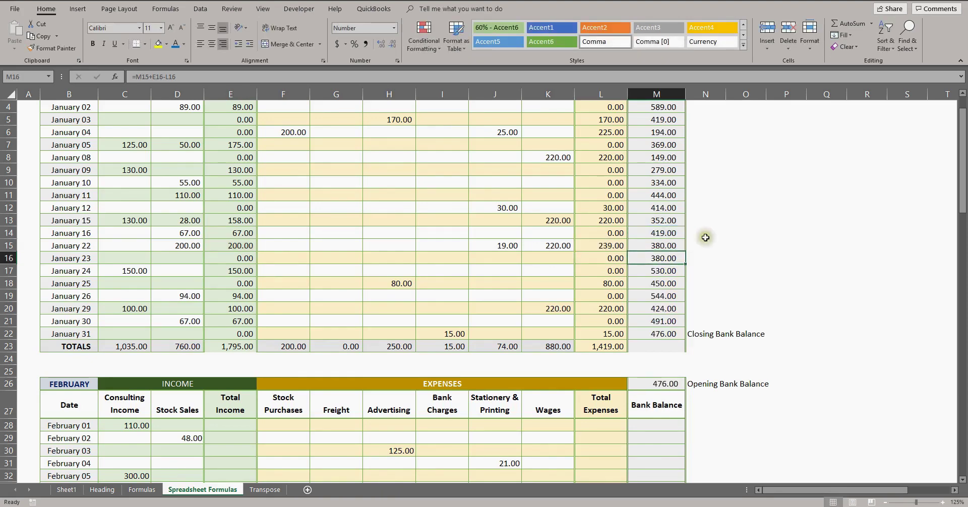
scroll(781, 339, down, 5)
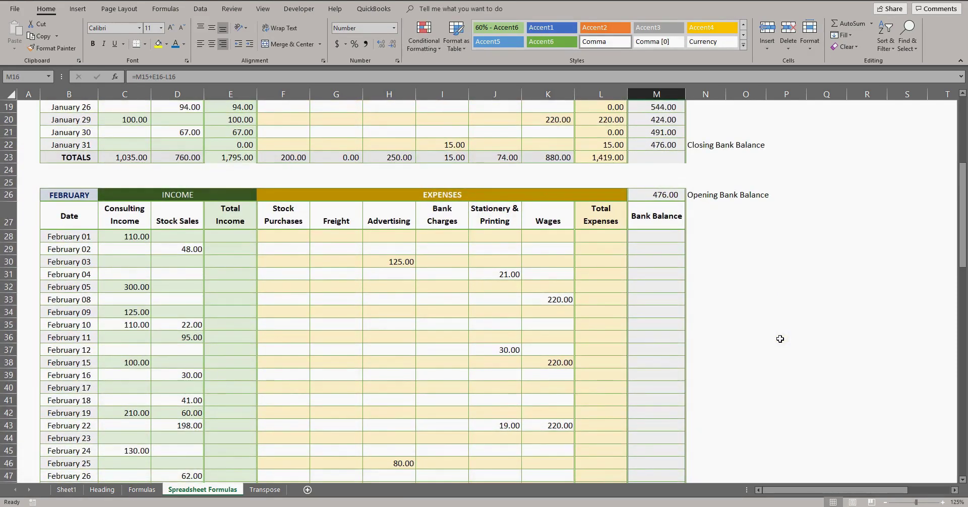
scroll(654, 196, up, 5)
right_click(9, 246)
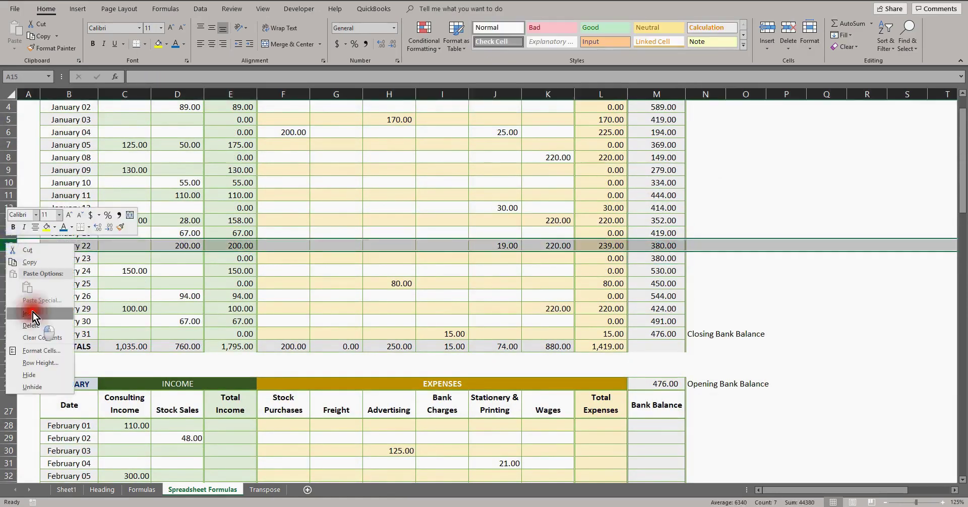
Step: Insert a blank row above January 22 and fill income, expense and balance formulas into it (0.00, 0.00, 419.00)
click(29, 313)
click(236, 246)
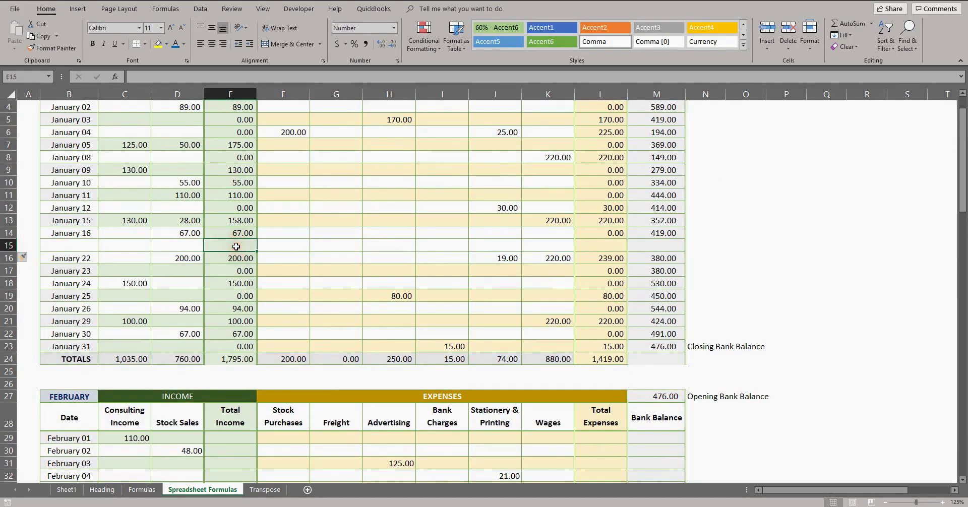
click(584, 243)
click(656, 245)
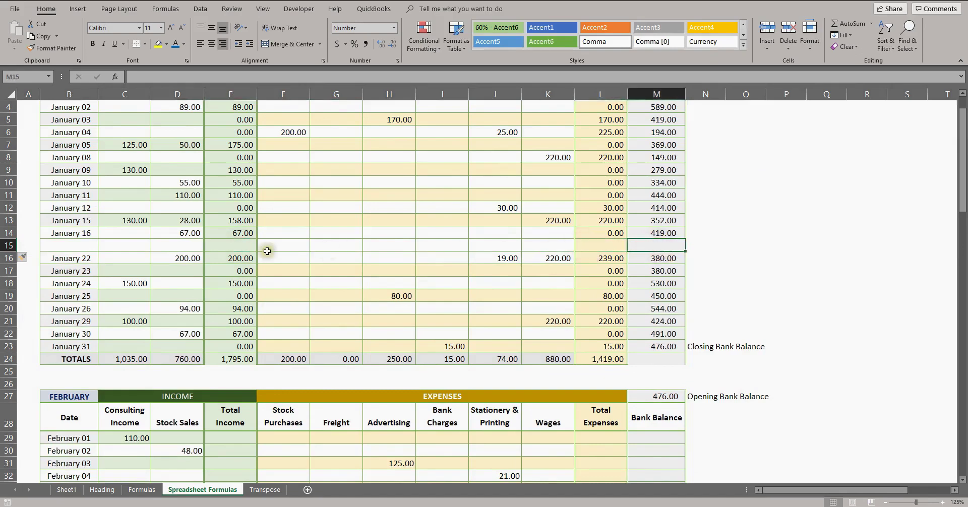
click(225, 245)
click(250, 235)
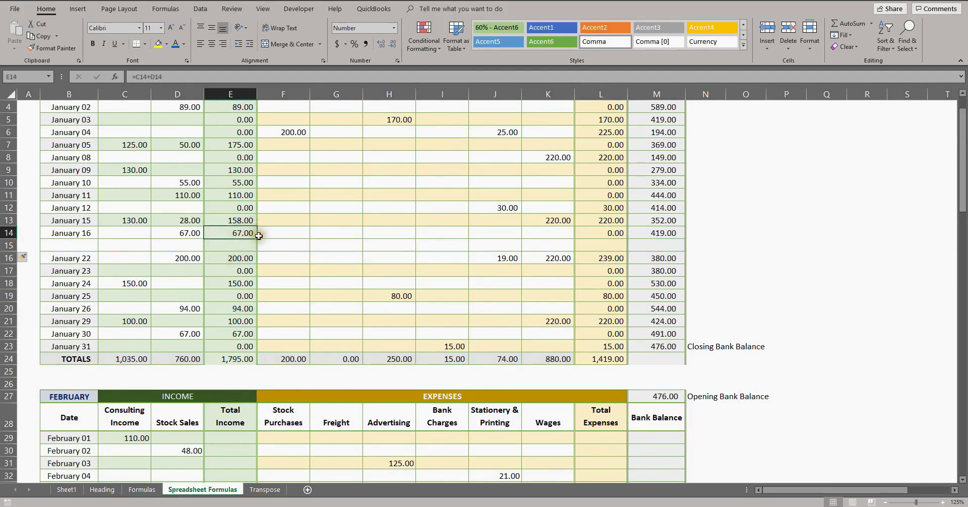
drag(258, 239, 256, 247)
drag(614, 234, 681, 268)
click(664, 257)
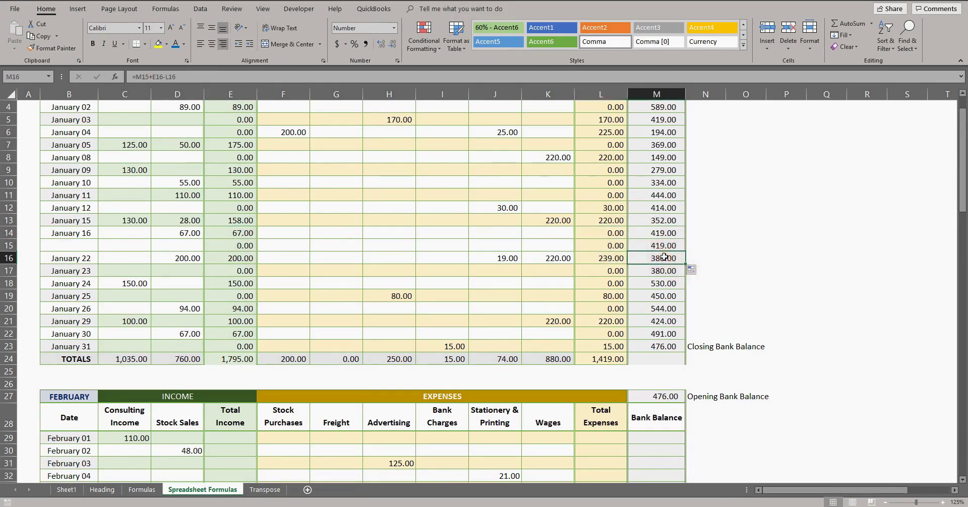
Step: Enter =C29+D29 for February 01 total income and paste it down February
scroll(664, 257, down, 4)
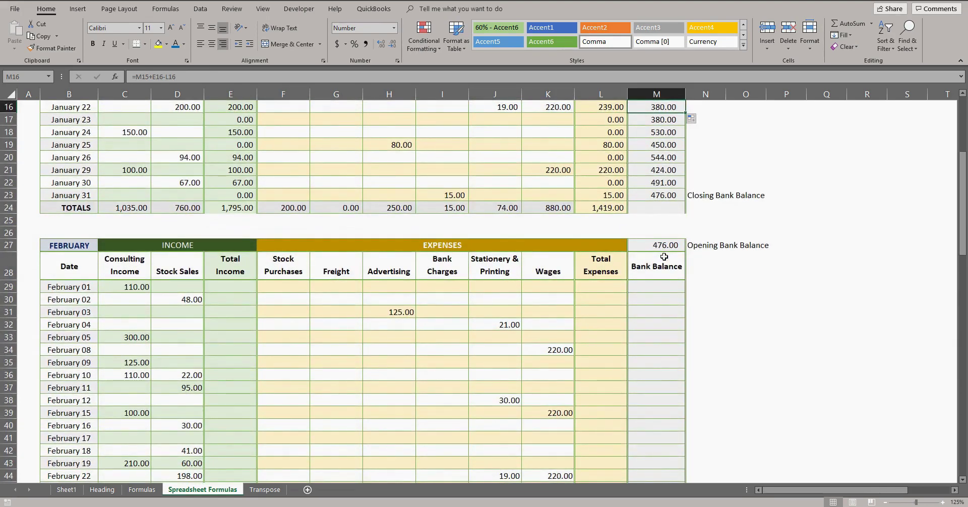
scroll(394, 373, down, 3)
click(230, 174)
text(=C29+D29)
key(ctrl+Return)
key(ctrl+c)
drag(239, 190, 238, 439)
right_click(236, 300)
click(255, 105)
Step: AutoSum F29:K29 into L29 for total expenses and fill it down February
click(600, 174)
click(849, 23)
drag(273, 173, 554, 173)
key(Return)
click(591, 176)
double_click(627, 179)
Step: Set February 01's bank balance to =M27+E29-L29
click(663, 173)
text(=)
click(652, 132)
text(+)
click(250, 174)
text(-)
click(580, 174)
key(Return)
Step: Build the February 02 running balance formula and fill it down the month
text(=)
click(656, 173)
text(+)
click(233, 186)
text(-)
click(605, 186)
key(Return)
double_click(685, 192)
Step: Sum February 01 to February 29 consulting income in the TOTALS row
scroll(656, 303, down, 2)
click(126, 335)
scroll(454, 252, up, 2)
click(853, 25)
drag(143, 387, 152, 135)
key(Return)
Step: Copy the sum across February's TOTALS row and clear the Bank Balance total
right_click(129, 399)
click(152, 197)
drag(176, 400, 611, 400)
right_click(256, 400)
click(318, 220)
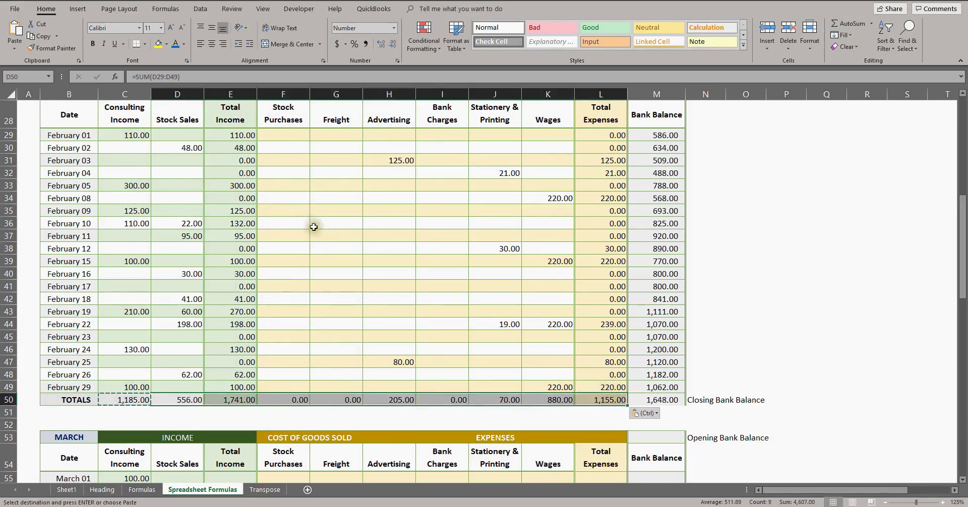
click(652, 399)
key(Delete)
Step: Link March's opening bank balance in M53 to February's closing balance with =M49
click(701, 400)
drag(701, 404, 701, 392)
scroll(657, 313, down, 3)
click(657, 312)
text(=)
click(663, 259)
key(Return)
Step: Enter March's total income formula =C55+D55 and fill it down the March rows
scroll(439, 428, down, 3)
click(230, 237)
text(=)
click(126, 236)
text(+)
click(177, 236)
key(Return)
click(238, 235)
double_click(257, 241)
Step: Sum March 01's expenses with =SUM(F55:K55) and fill it down the March rows
click(604, 236)
click(852, 24)
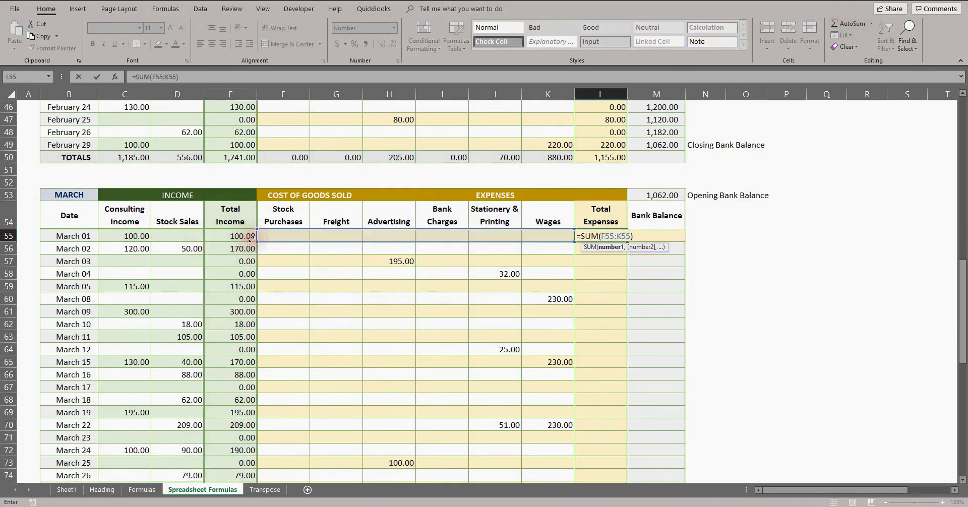
key(Return)
click(603, 236)
double_click(638, 242)
Step: Enter March 01's bank balance as opening balance plus income minus expenses
click(655, 237)
text(=)
click(658, 195)
text(+E55-)
click(610, 236)
key(Return)
Step: Build March 02's running balance formula and fill it down through March
text(=)
click(650, 236)
text(+)
click(238, 249)
text(-)
click(610, 250)
key(Return)
click(656, 249)
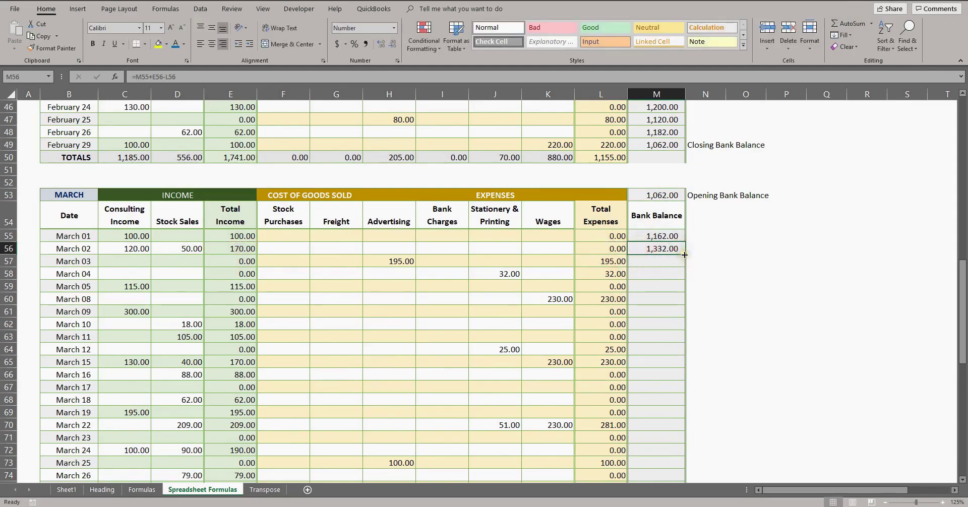
double_click(685, 254)
Step: Total March consulting income in row 78 with a SUM formula
scroll(652, 331, down, 6)
click(125, 283)
text(=SUM()
scroll(126, 302, up, 4)
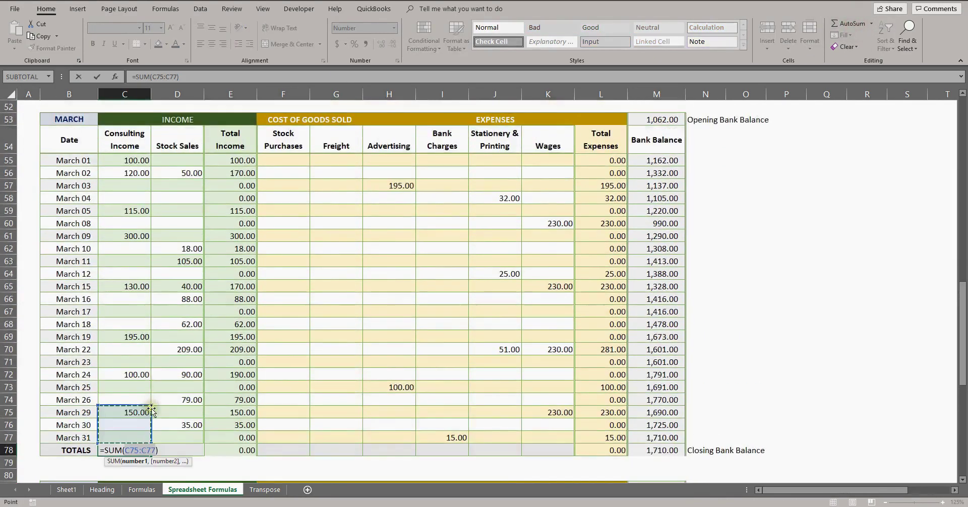
drag(126, 438, 141, 159)
key(Return)
Step: Copy the SUM across March's other totals, clear the extra balance, and reposition the Closing Bank Balance label
click(129, 449)
key(ctrl+c)
drag(178, 450, 613, 450)
right_click(613, 451)
click(709, 268)
click(659, 450)
key(Delete)
drag(711, 456, 713, 443)
Step: Set April's opening balance M81 to =M77 (1,710.00) and begin April 01's income SUM
scroll(706, 403, down, 4)
click(657, 321)
text(=)
click(667, 271)
key(Return)
scroll(248, 309, down, 2)
click(222, 286)
text(=SUM()
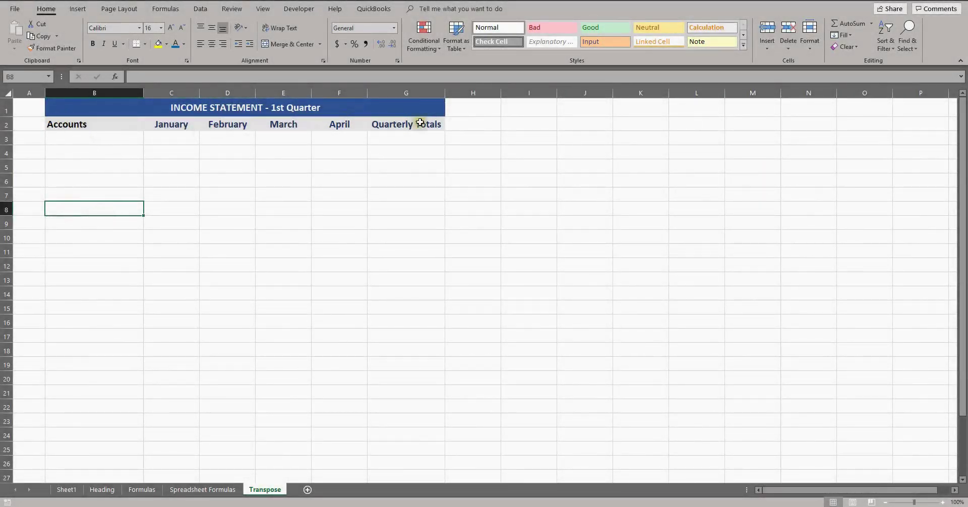
Step: Enter the heading INCOME in capitals in B3, dropping the AutoComplete suggestion
click(94, 137)
text(i)
key(BackSpace)
key(BackSpace)
key(Caps_Lock)
text(INCOME)
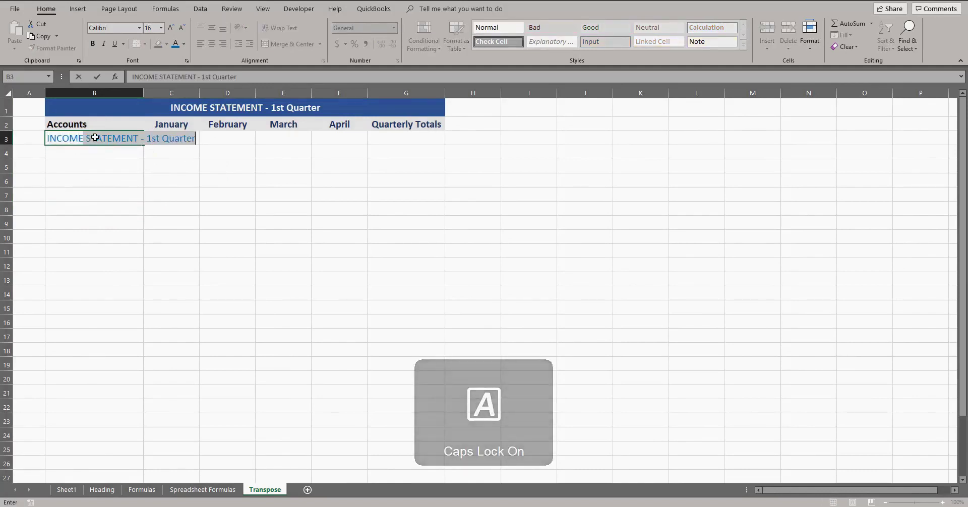
key(BackSpace)
key(Return)
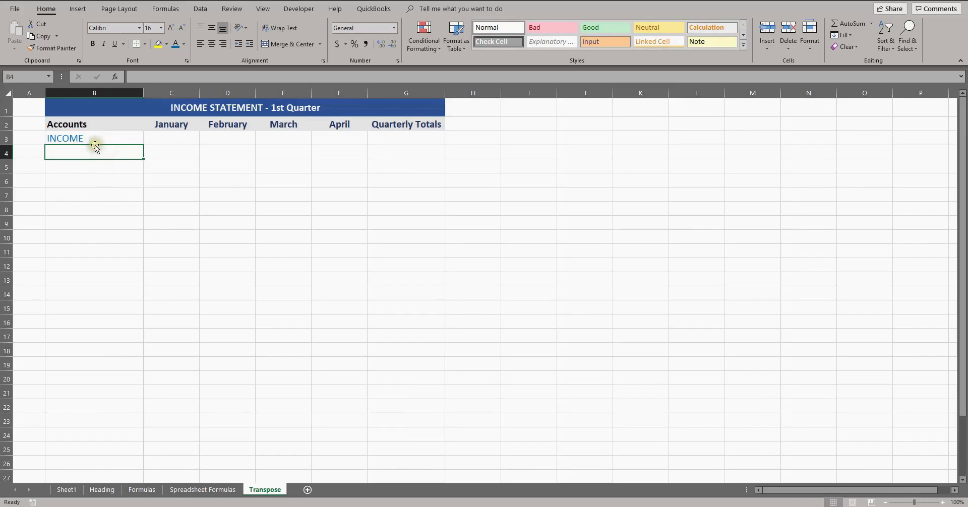
Step: Check the Consulting Income and Stock Sales headings on Spreadsheet Formulas, then select B4:B5
drag(93, 151, 100, 185)
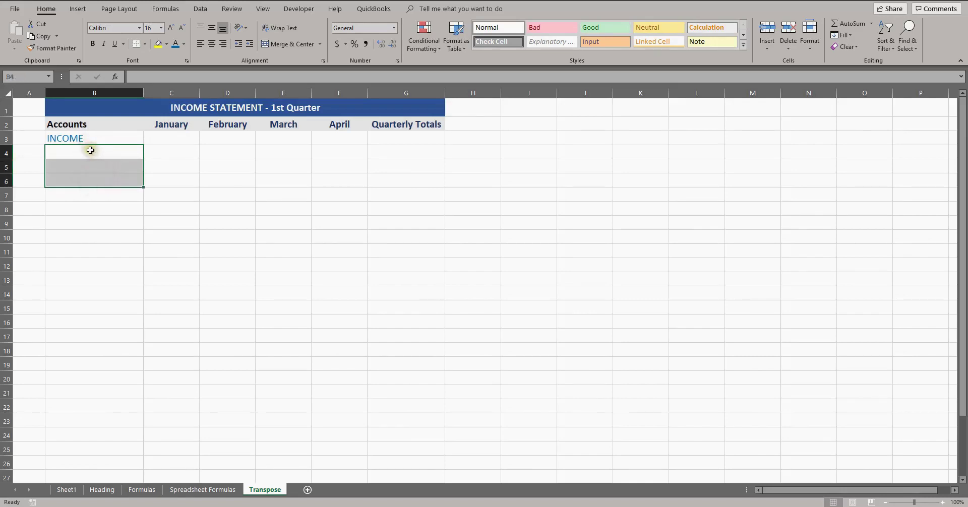
drag(90, 150, 89, 187)
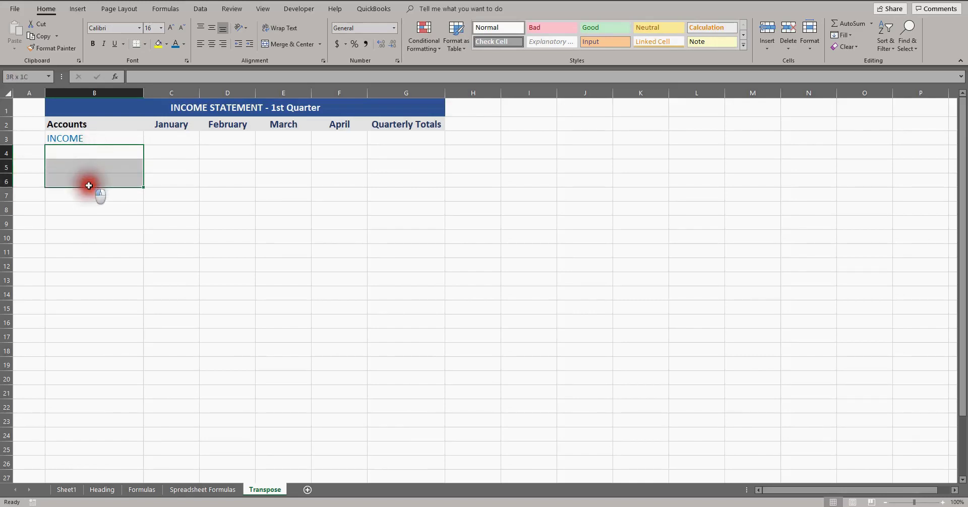
click(88, 151)
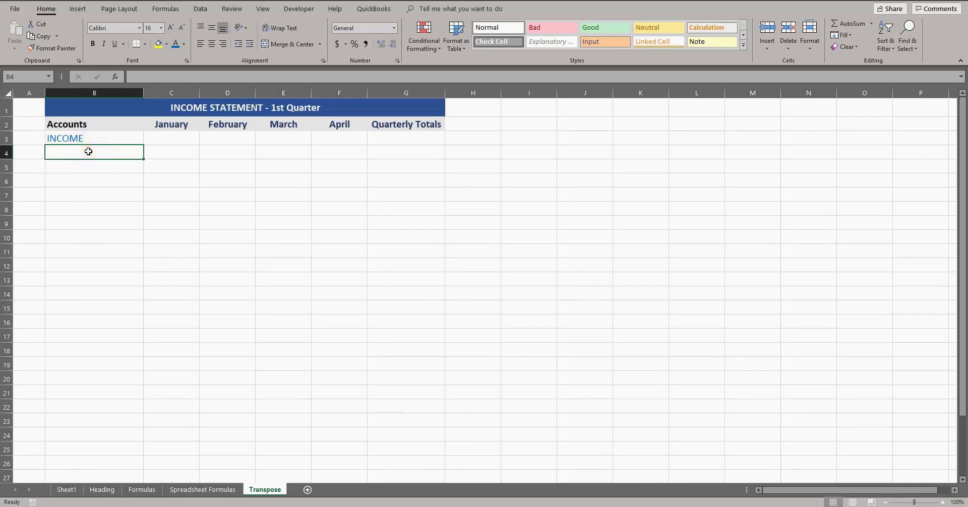
click(201, 490)
click(122, 129)
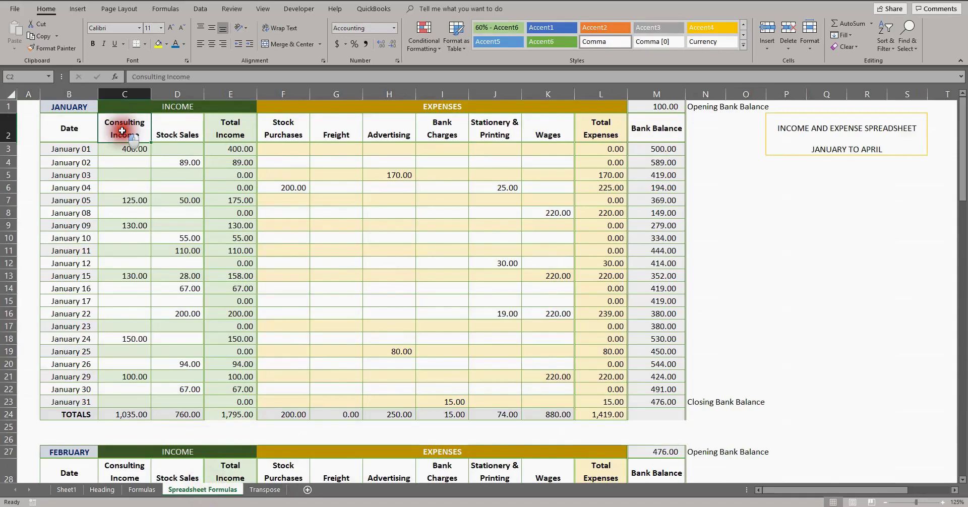
click(176, 128)
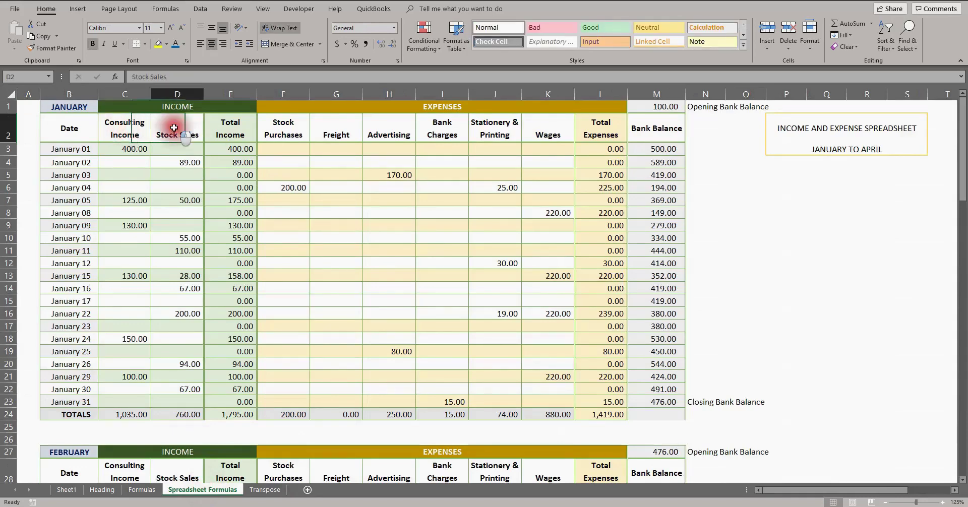
click(132, 128)
click(182, 128)
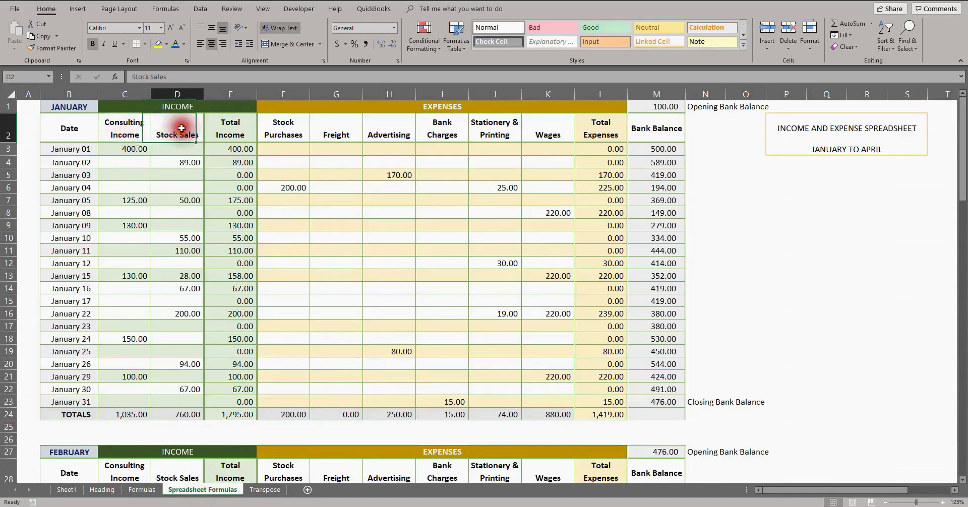
click(263, 489)
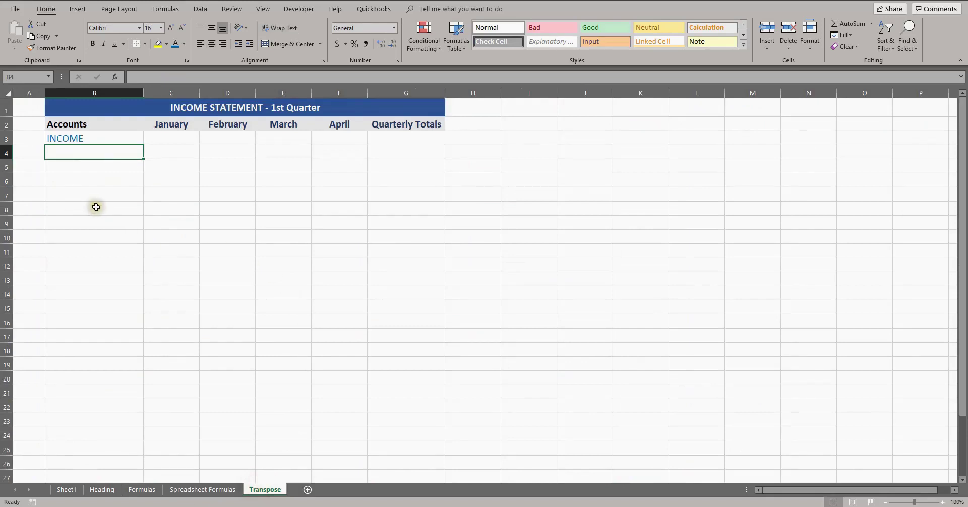
drag(97, 152, 97, 168)
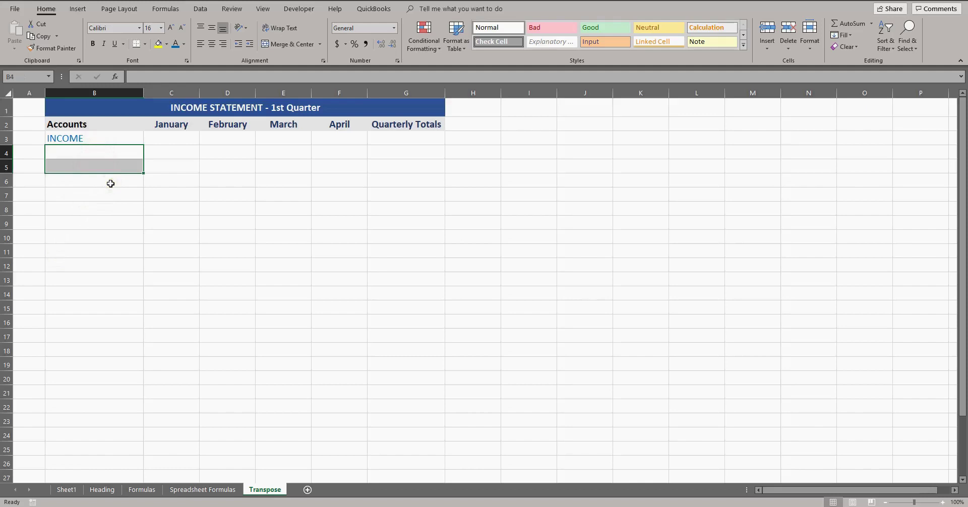
Step: Fill B4:B5 with the array formula =TRANSPOSE('Spreadsheet Formulas'!C2:D2)
text(=)
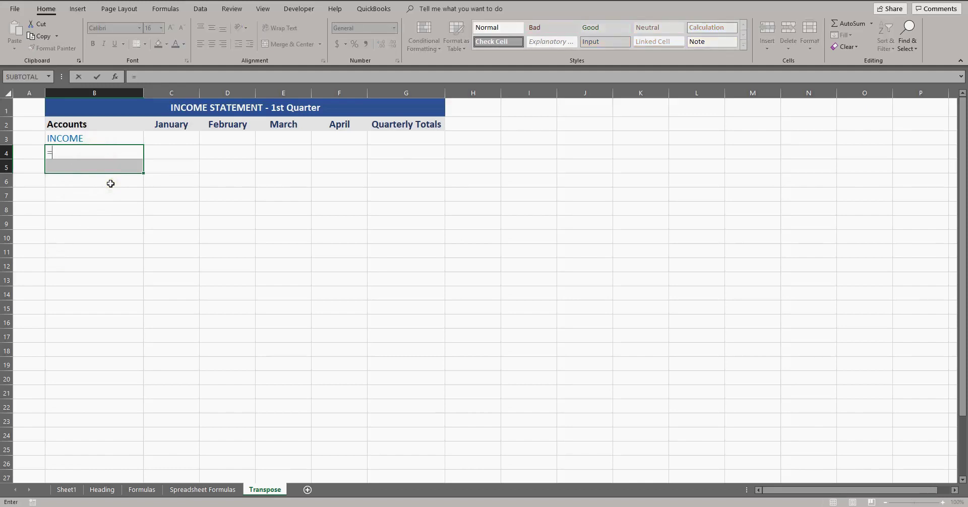
text(TRANS)
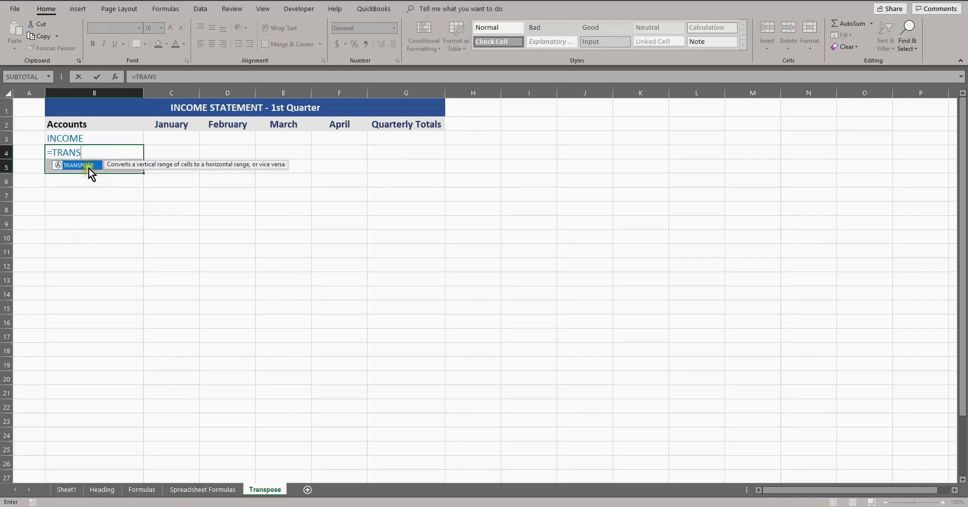
double_click(90, 170)
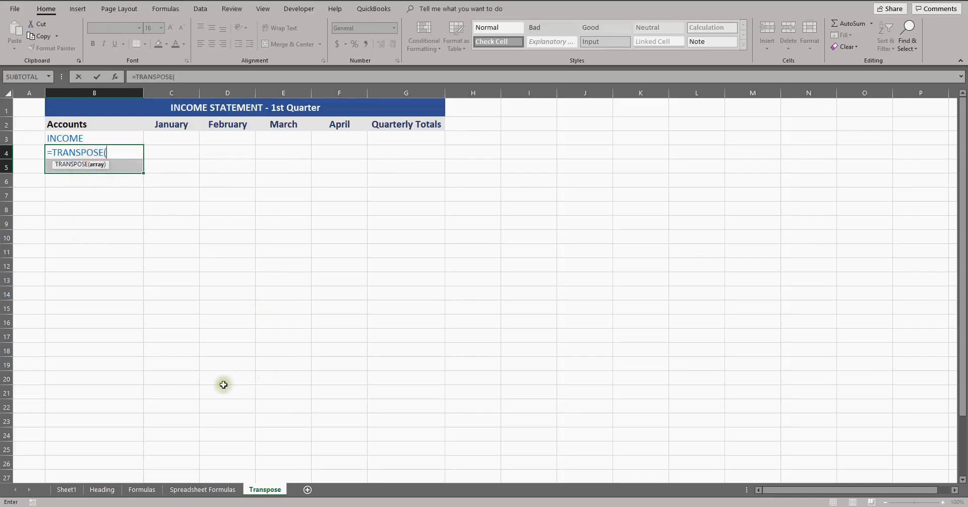
click(191, 488)
drag(146, 130, 178, 133)
key(ctrl+shift+Return)
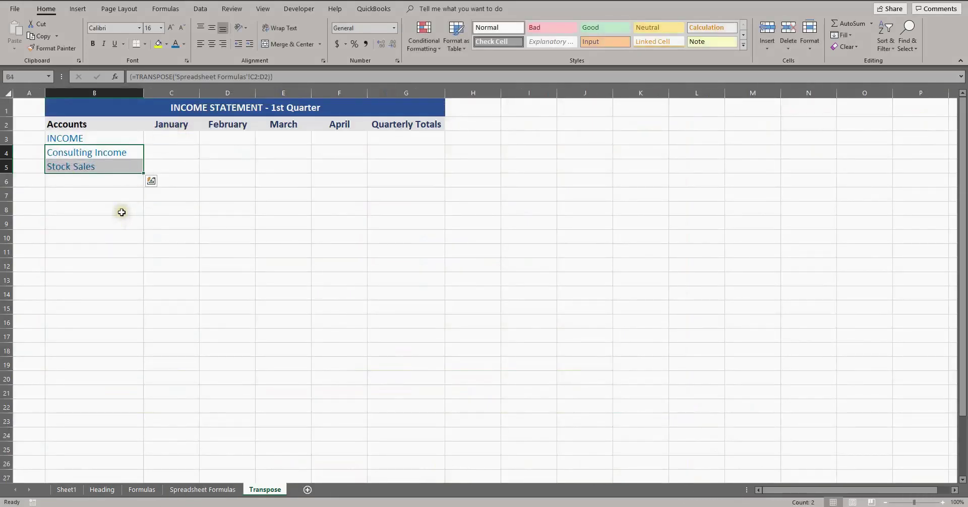
click(118, 171)
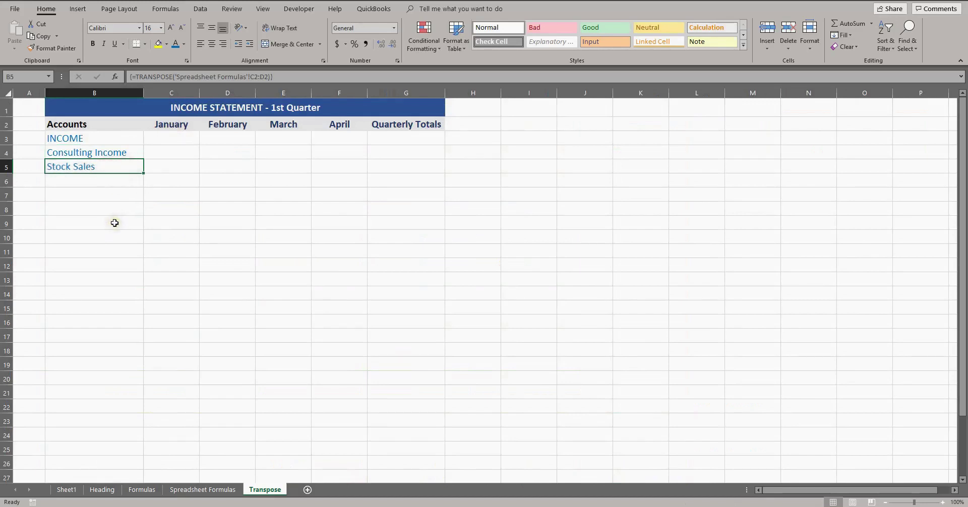
drag(93, 184, 93, 193)
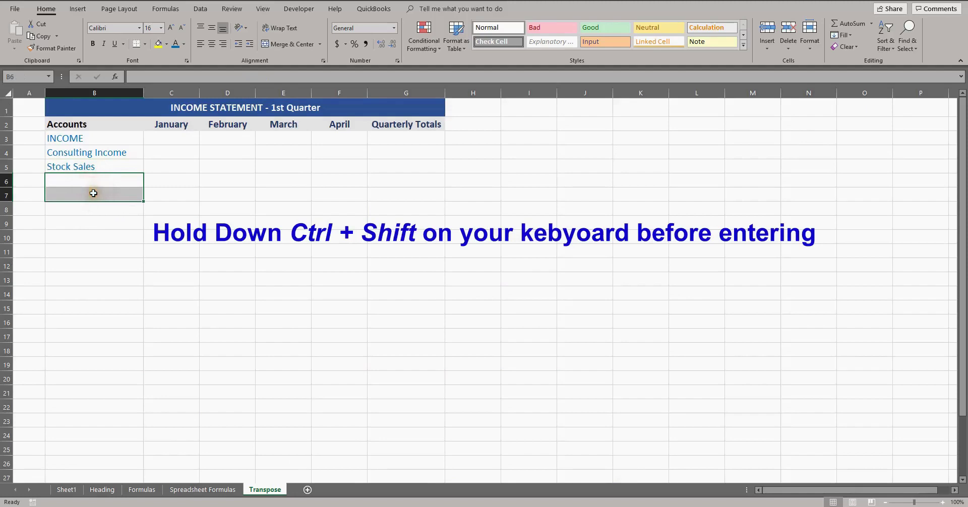
text(=TRANS)
double_click(93, 193)
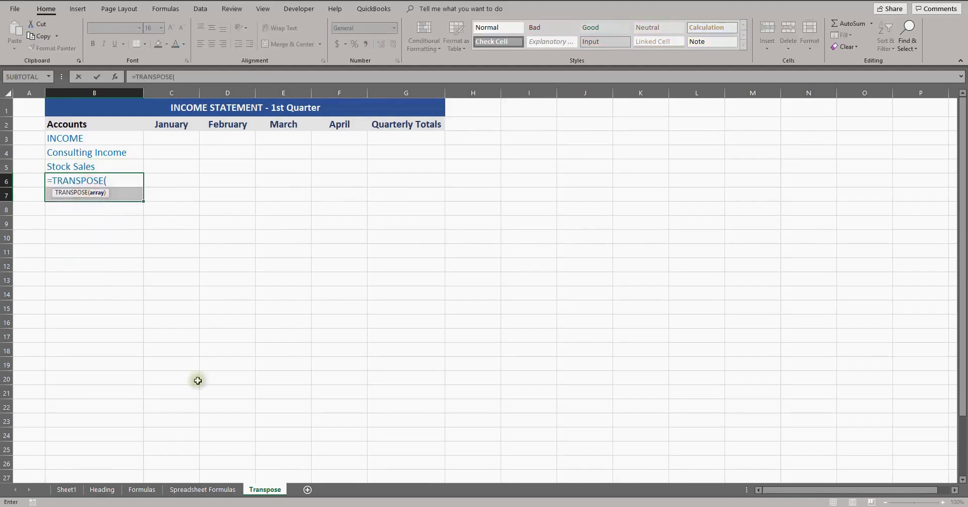
click(215, 490)
drag(123, 126, 164, 129)
key(Return)
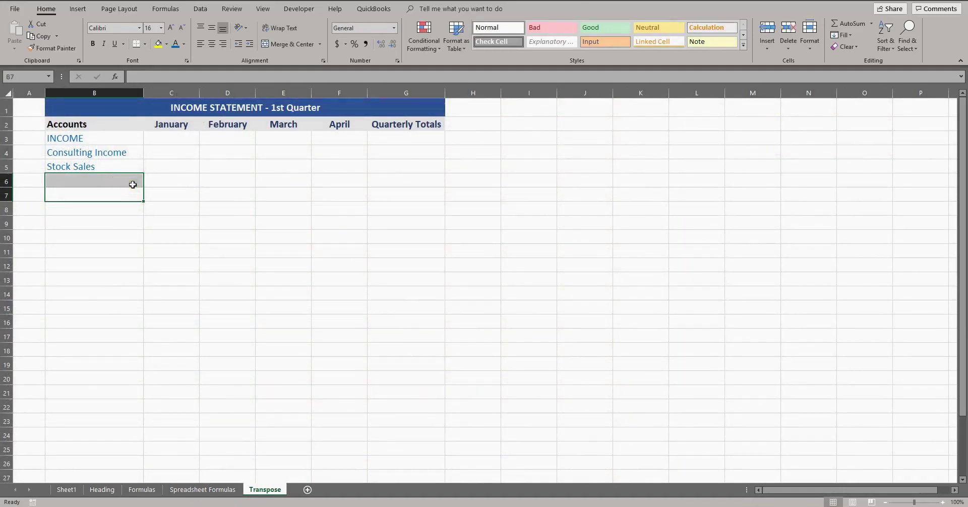
click(123, 167)
click(118, 153)
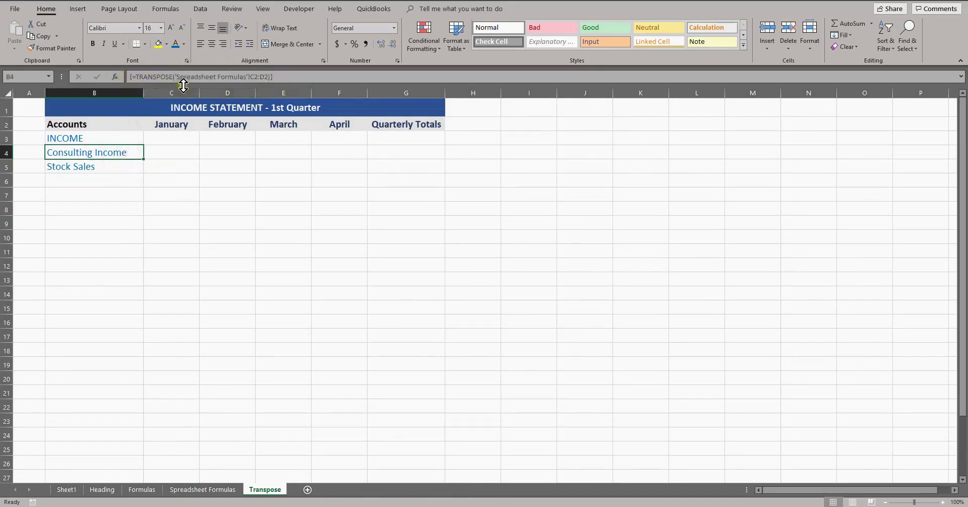
click(95, 168)
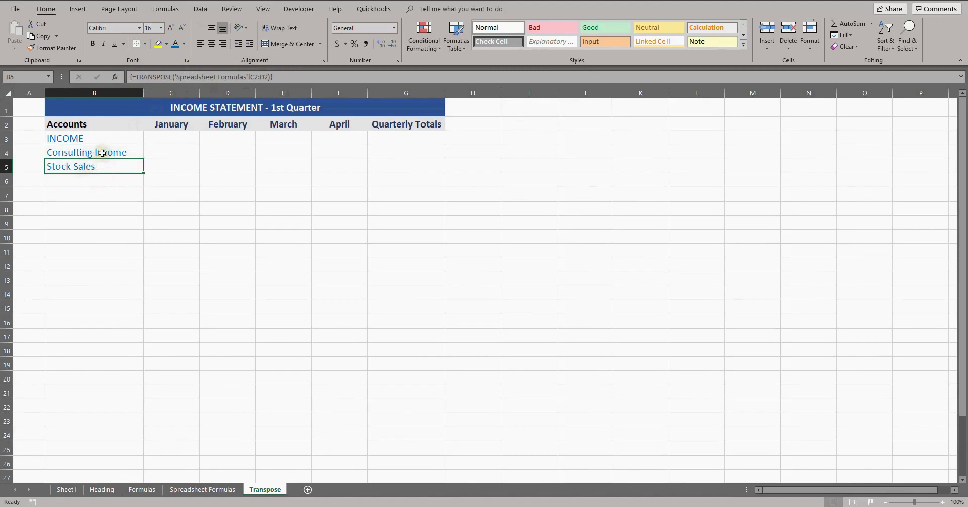
click(102, 153)
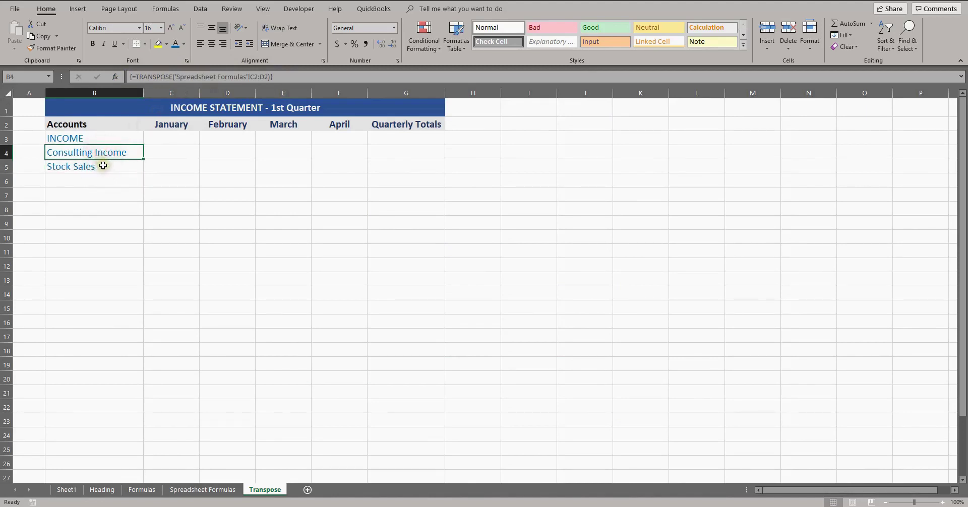
click(103, 166)
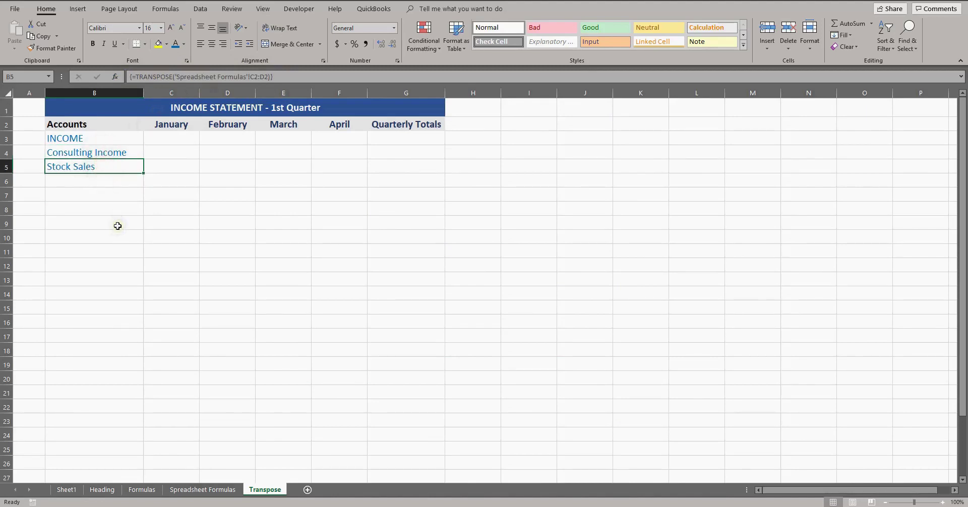
key(Delete)
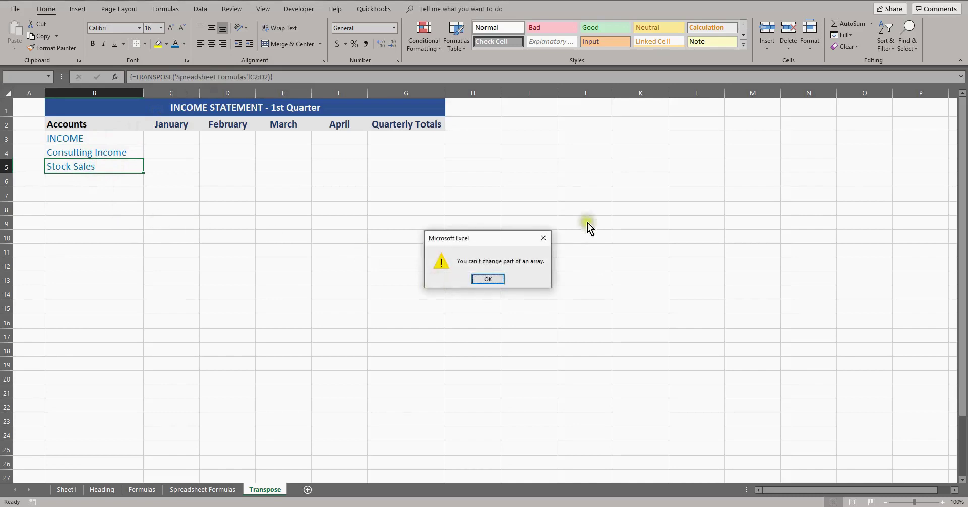
drag(464, 239, 216, 176)
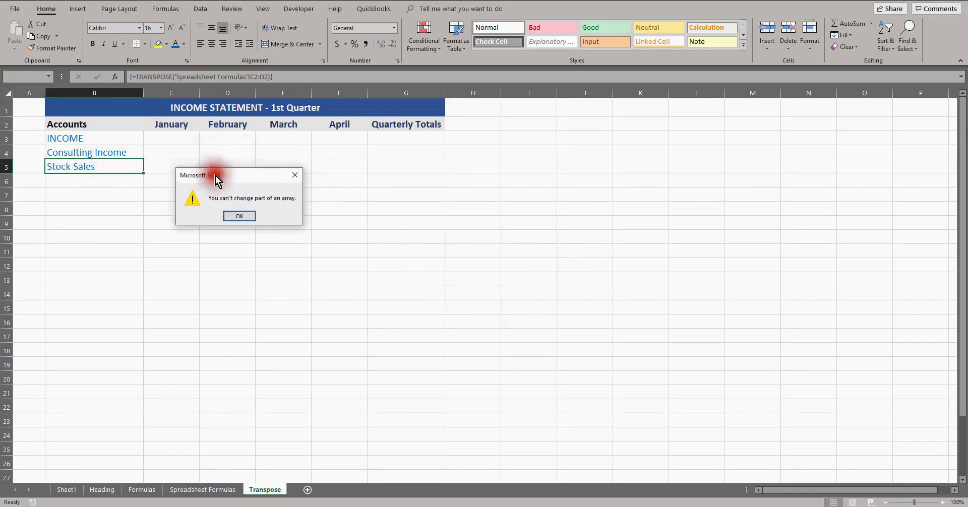
click(251, 219)
click(138, 227)
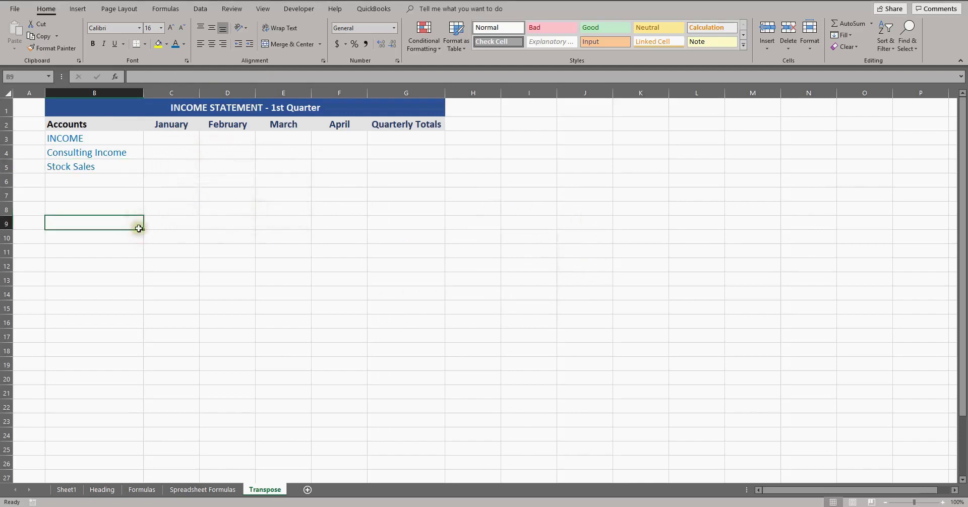
click(102, 151)
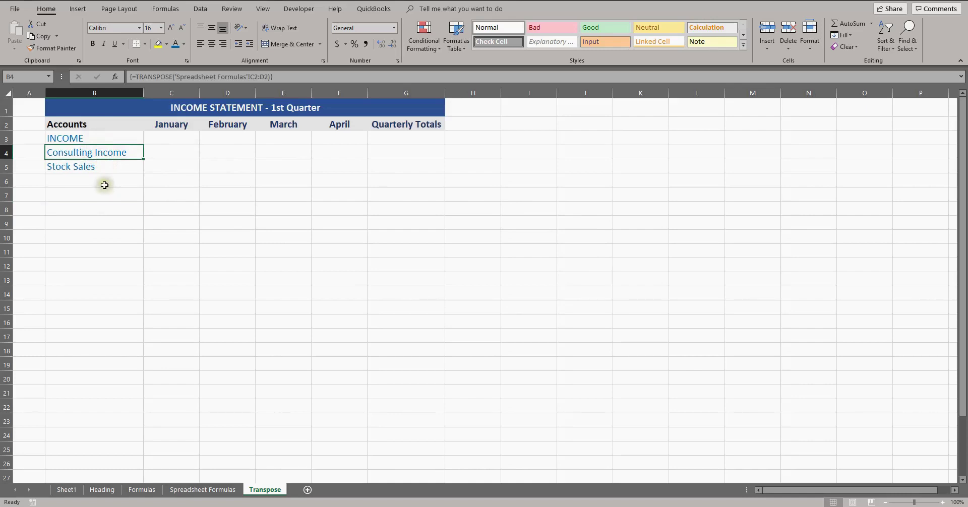
Step: Fill January's income in C4:C5 with a TRANSPOSE array formula of C24:D24
click(171, 152)
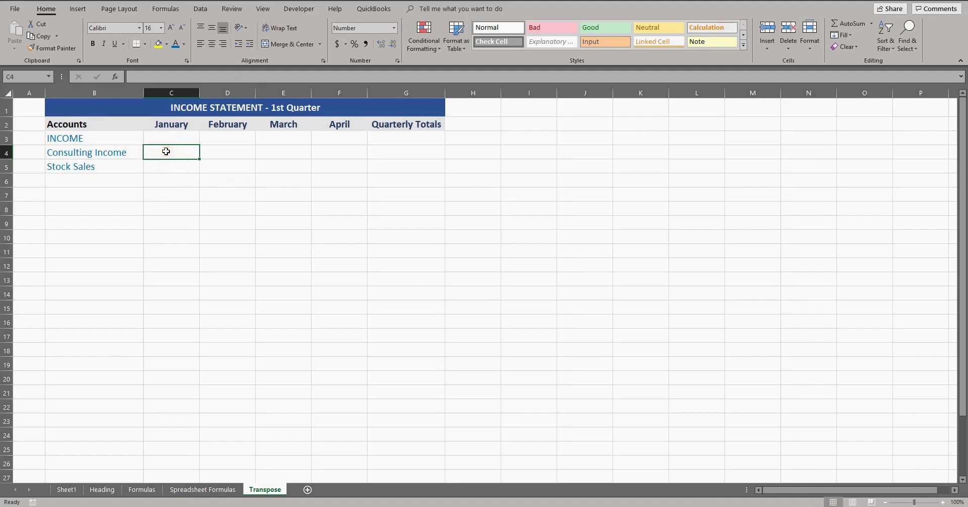
text(=)
key(Escape)
drag(168, 153, 169, 166)
text(=TRANS)
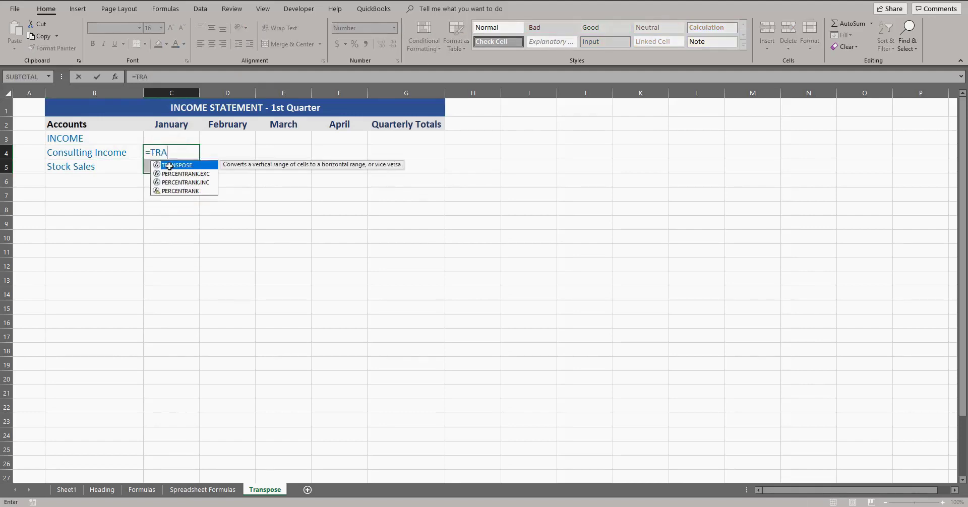
double_click(170, 165)
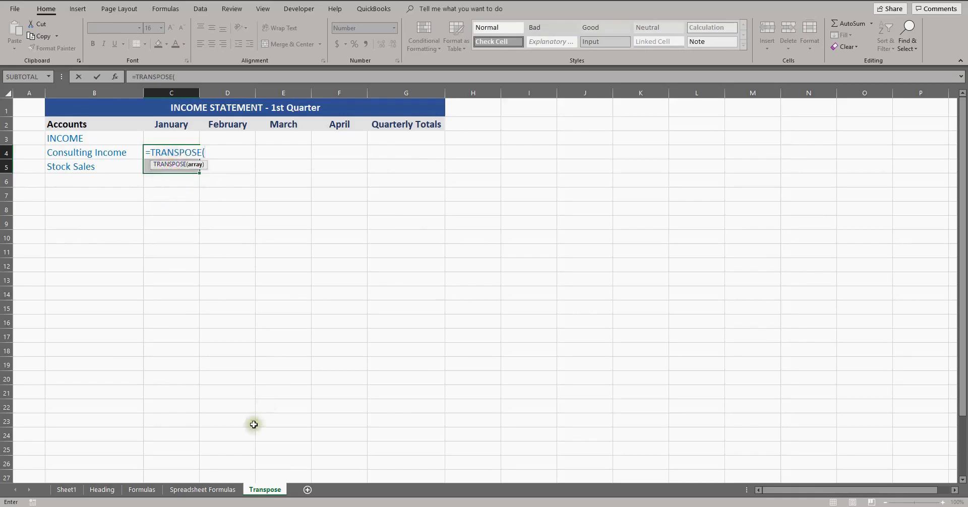
click(217, 490)
drag(124, 283, 167, 284)
key(ctrl+shift+Return)
Step: Fill February's income in D4:D5 with a TRANSPOSE array formula of C50:D50
drag(229, 154, 228, 165)
text(=TRANS)
double_click(229, 166)
click(183, 488)
scroll(178, 358, down, 5)
drag(134, 347, 177, 348)
key(ctrl+shift+Return)
Step: Fill March's income in E4:E5 with a TRANSPOSE array formula of C78:D78
click(294, 150)
drag(294, 150, 292, 166)
text(=TRANS)
double_click(292, 164)
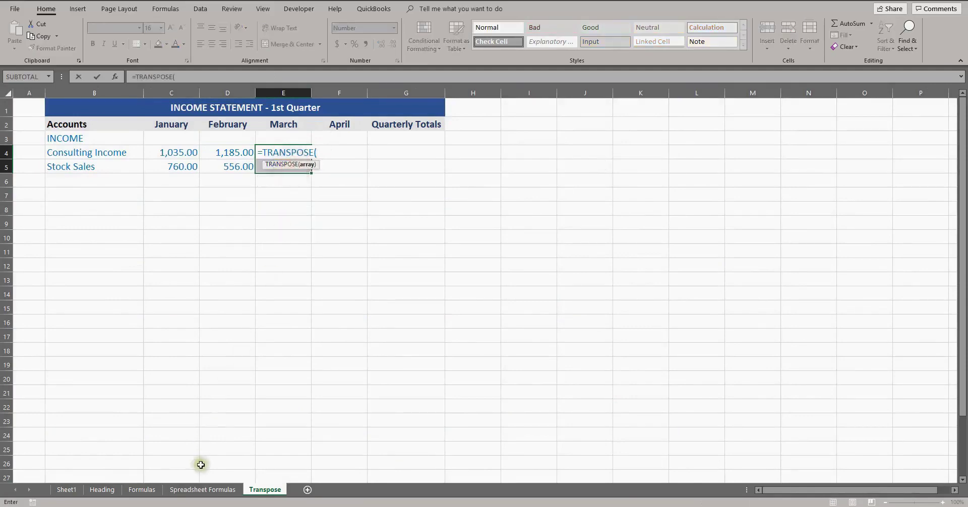
click(205, 489)
scroll(299, 357, down, 9)
drag(128, 359, 156, 361)
key(ctrl+shift+Return)
Step: Fill April's income in F4:F5 with TRANSPOSE of C105:D105 (980.00, 533.00)
drag(348, 150, 348, 162)
text(=TRANS)
double_click(348, 165)
click(217, 490)
scroll(227, 375, down, 10)
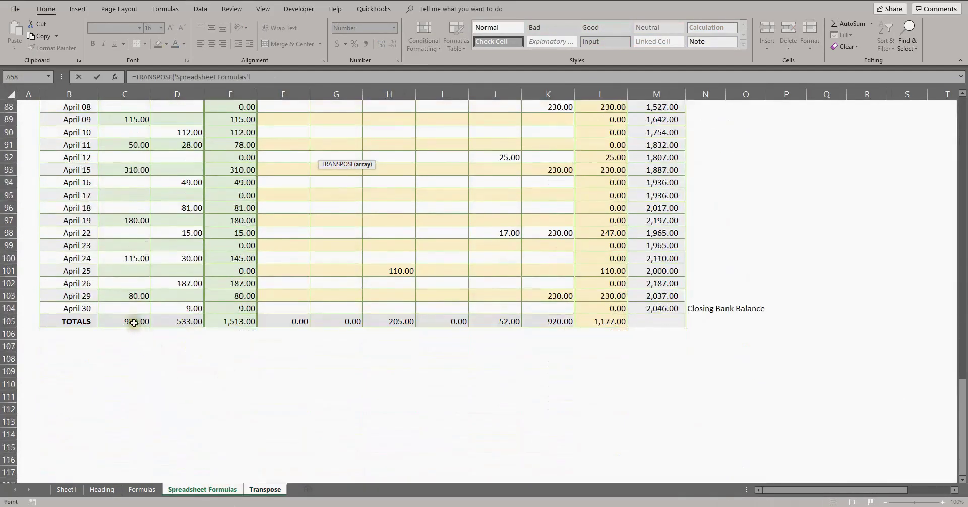
drag(134, 322, 170, 322)
key(ctrl+shift+Return)
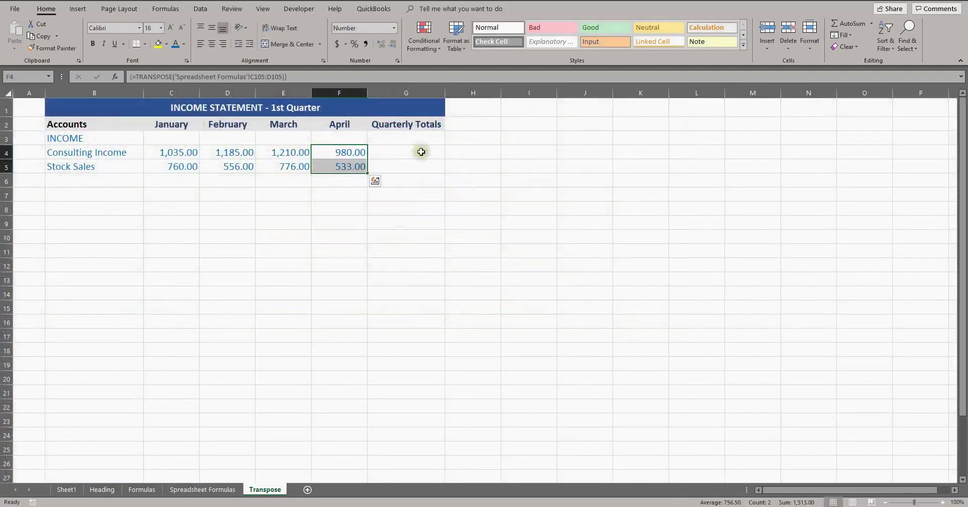
Step: AutoSum quarterly totals in G4 and G5: Consulting Income 4,410.00, Stock Sales 2,625.00
click(391, 155)
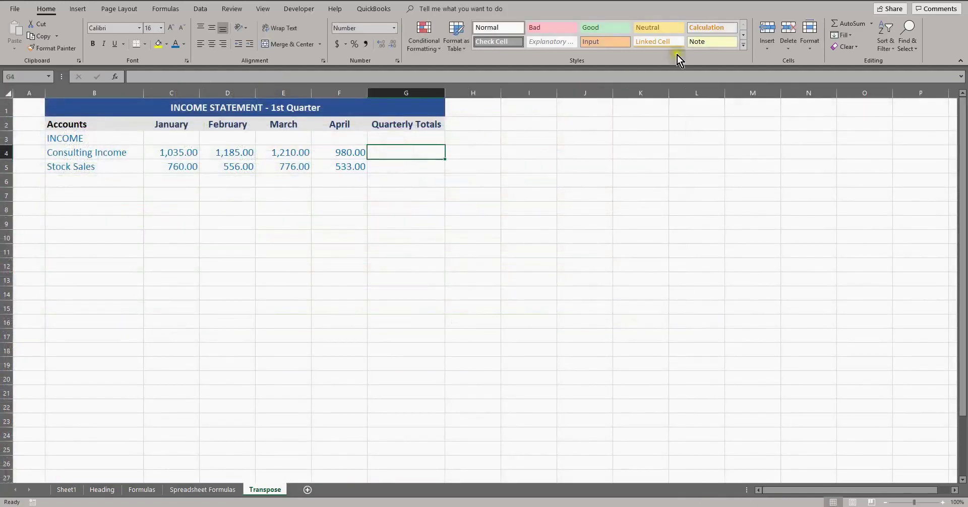
click(846, 22)
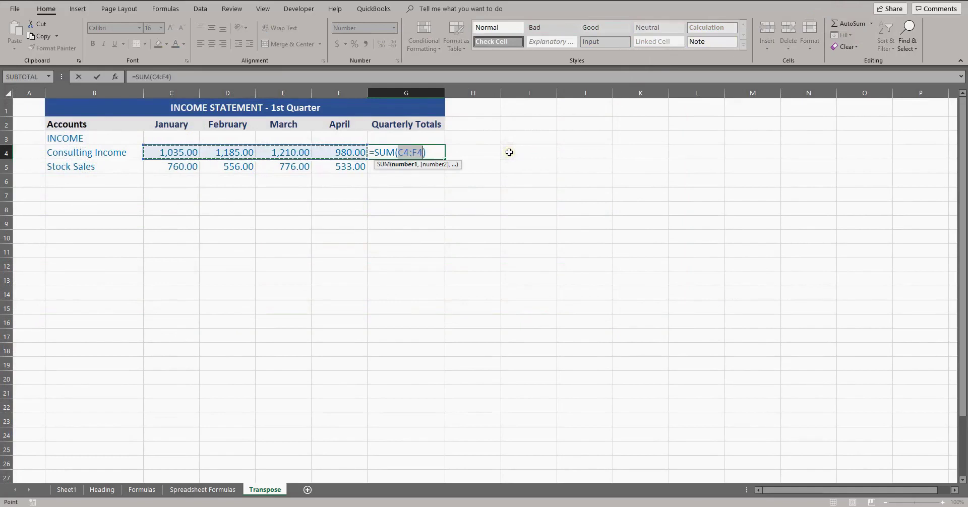
key(Return)
click(841, 25)
key(Return)
Step: Sum January's income in C6, fill it across to G6 (7,035.00), and label row 6 Total
click(192, 180)
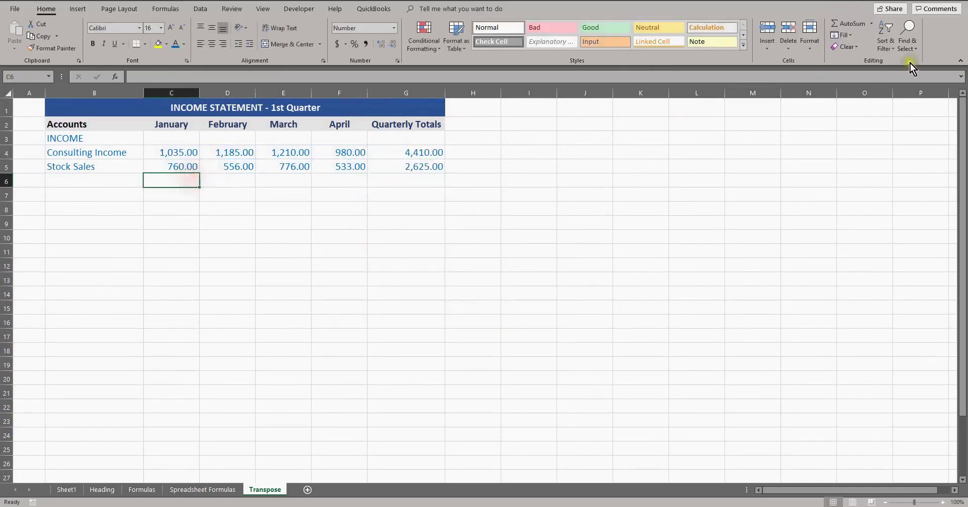
click(848, 24)
key(Return)
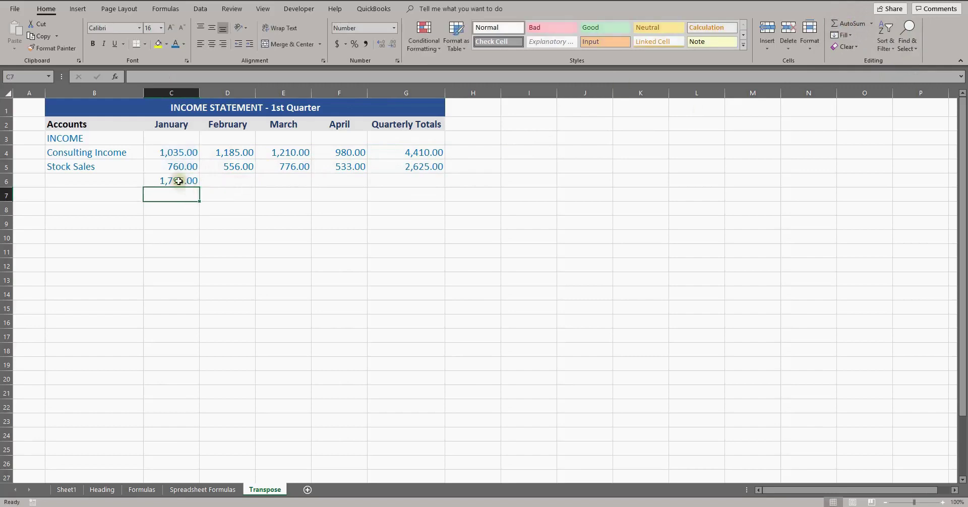
click(179, 181)
drag(200, 187, 417, 186)
click(80, 182)
text(Total)
key(Return)
key(Down)
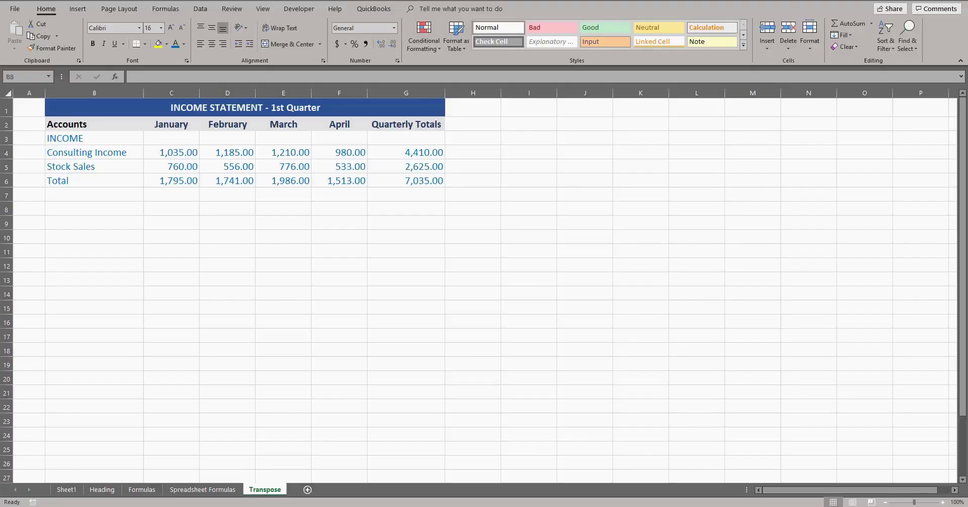
Step: Enter the heading EXPENSES in cell B8
click(109, 209)
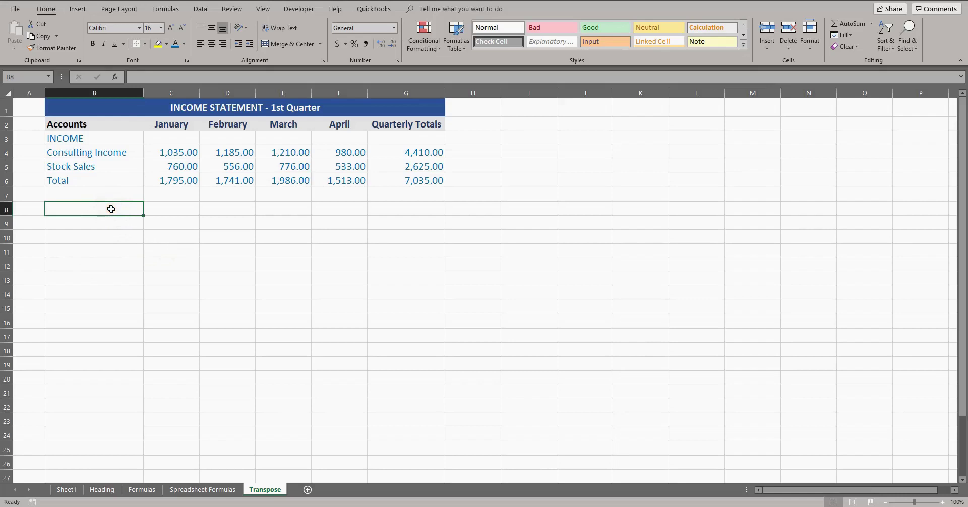
key(Caps_Lock)
text(EXPENSES)
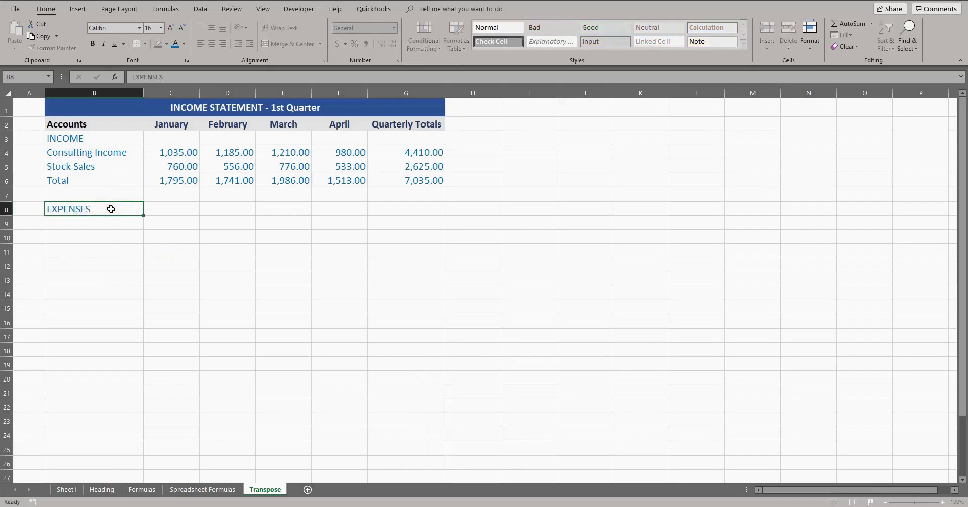
key(Caps_Lock)
key(Return)
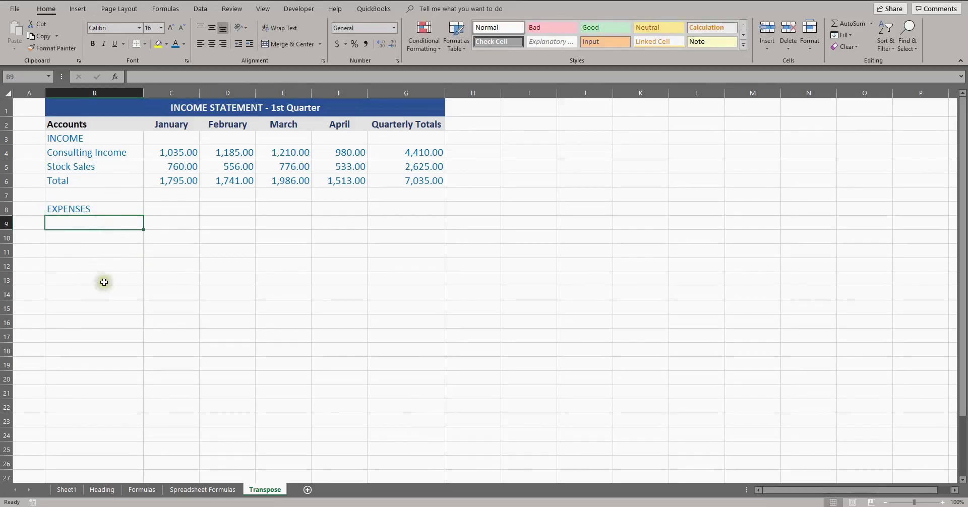
Step: Review the expense headings Stock Purchases through Wages on the Spreadsheet Formulas sheet
click(280, 130)
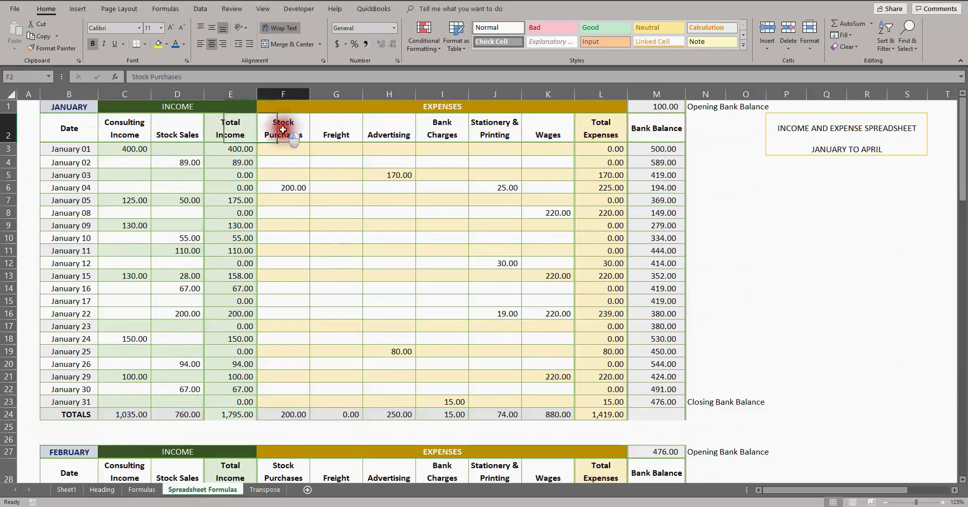
click(337, 133)
click(372, 126)
click(427, 132)
click(493, 133)
click(537, 133)
click(260, 490)
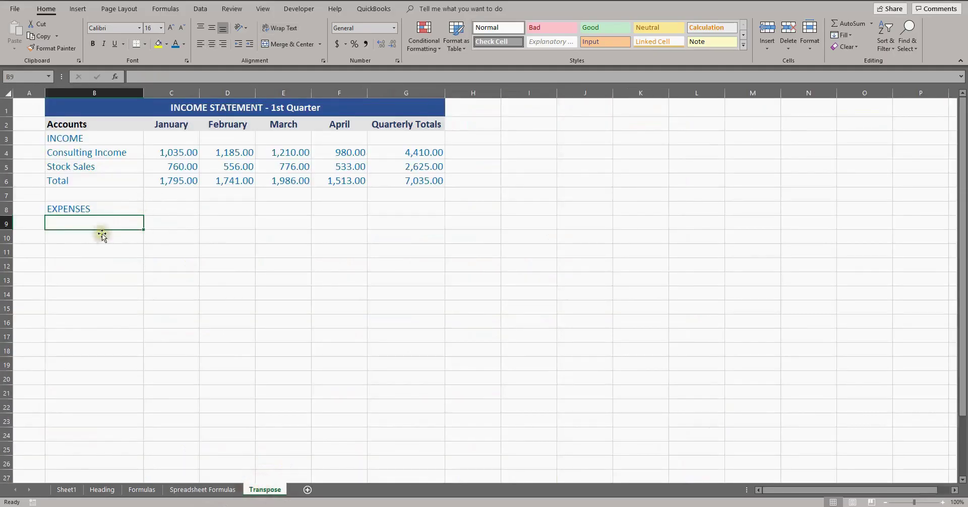
Step: Fill B9:B14 with =TRANSPOSE('Spreadsheet Formulas'!F2:K2) as an array formula
drag(101, 223, 95, 297)
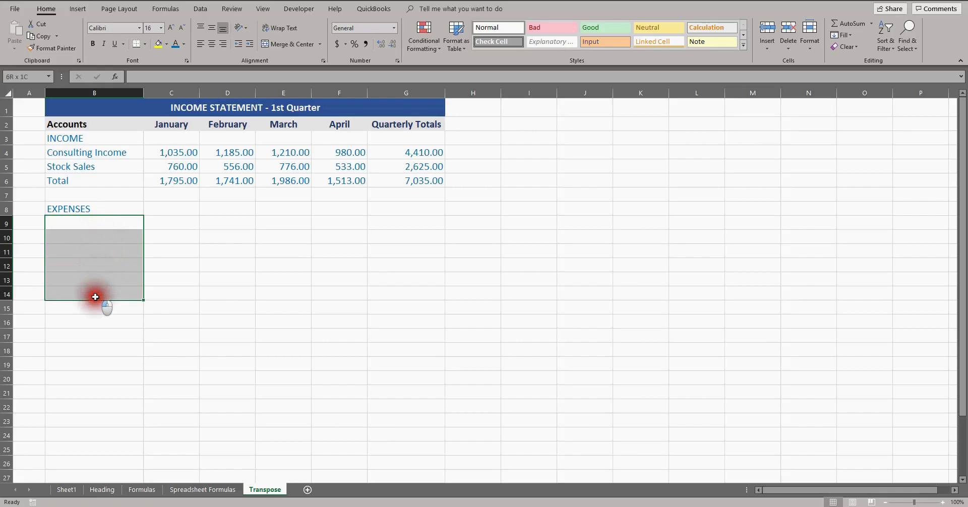
text(=trans)
key(Tab)
click(229, 489)
drag(282, 130, 540, 137)
key(ctrl+shift+Return)
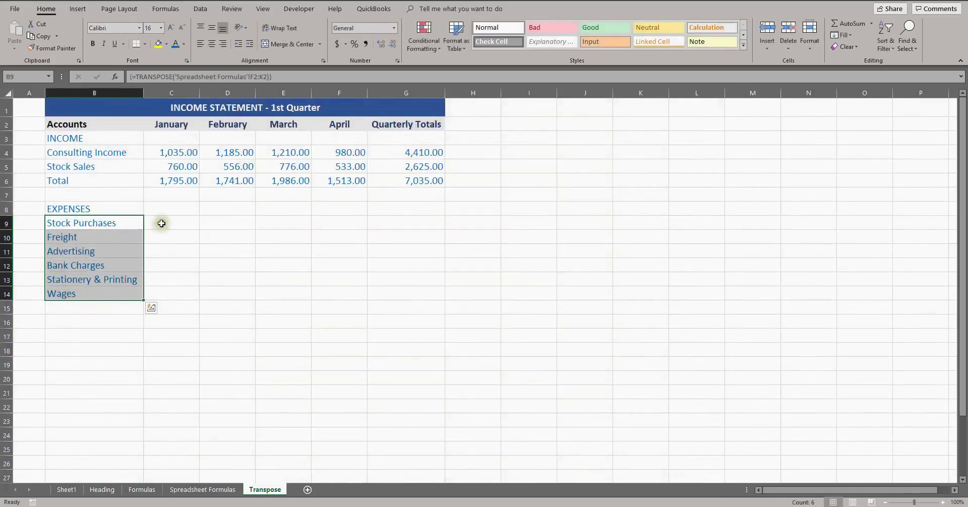
Step: Transpose January's expense totals F24:K24 into C9:C14 as an array formula, then start February's in D9:D14
drag(158, 223, 170, 292)
text(=trna)
key(BackSpace)
key(BackSpace)
text(ansp)
double_click(174, 237)
click(202, 490)
drag(273, 415, 556, 417)
key(ctrl+shift+Return)
drag(231, 230, 226, 293)
text(=trans)
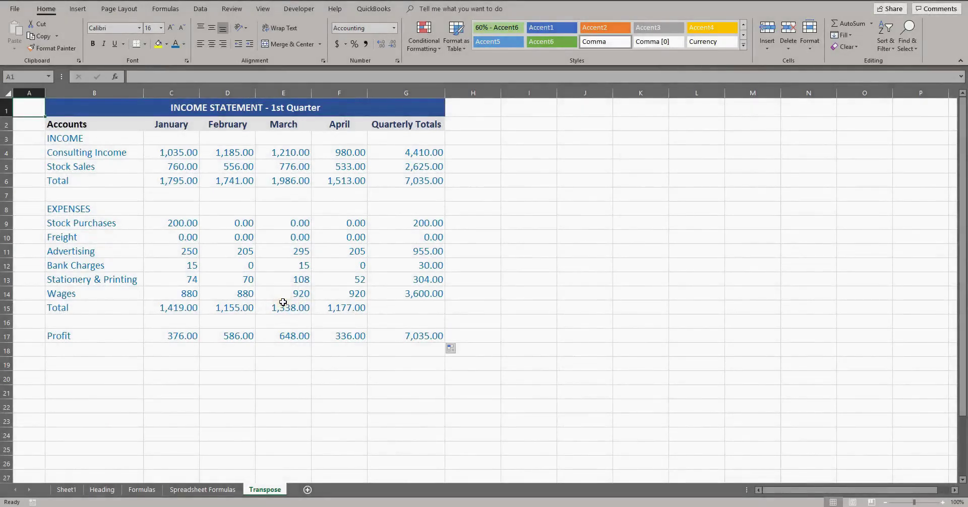
Step: Clear the income and expense figures and the account names in B4:B5 and B9:B14
drag(196, 229, 177, 308)
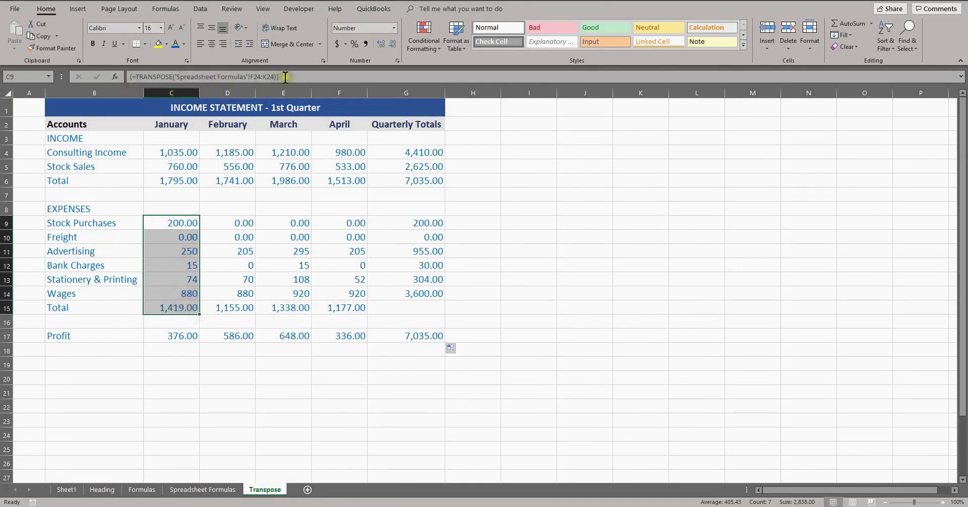
drag(189, 153, 337, 176)
key(Delete)
drag(190, 222, 345, 293)
key(Delete)
drag(82, 222, 77, 289)
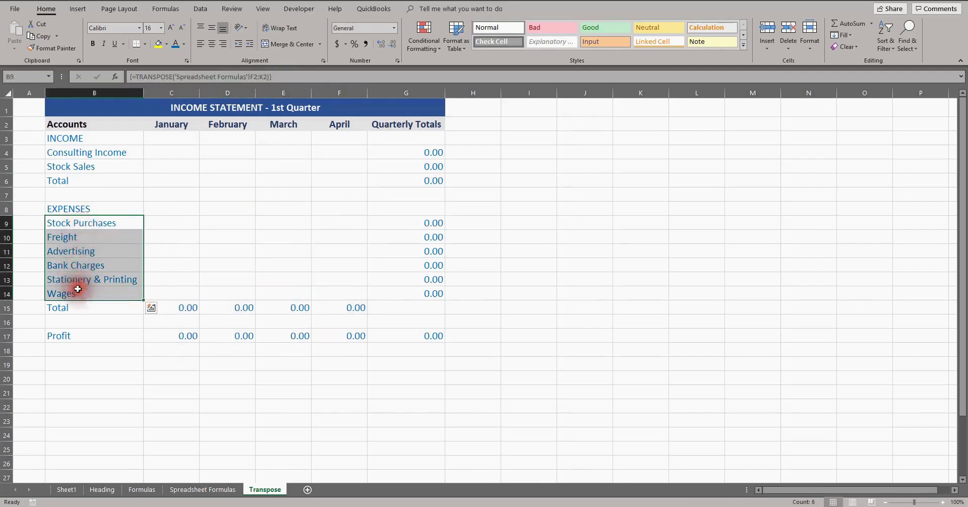
key(Delete)
drag(88, 151, 87, 173)
key(Delete)
click(86, 152)
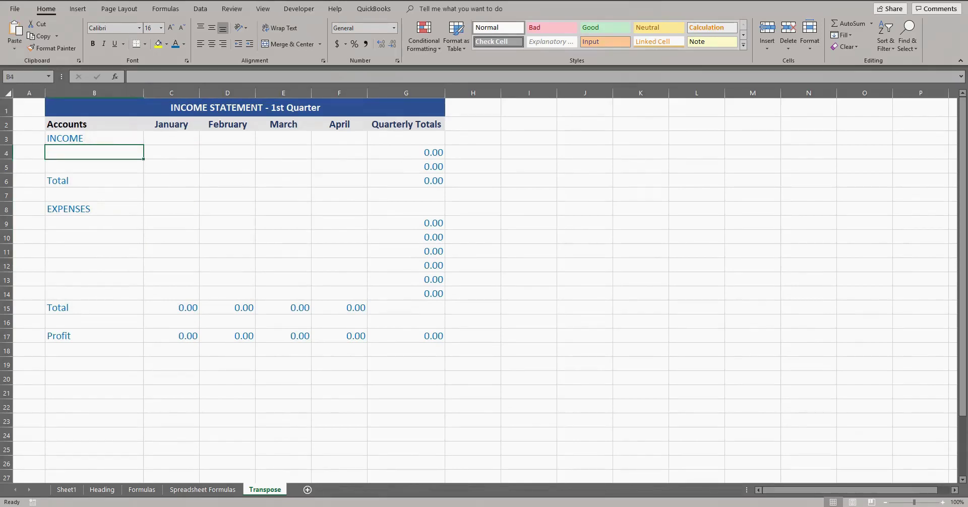
Step: Link B4 and B5 to the Consulting Income and Stock Sales headings on Spreadsheet Formulas
click(104, 148)
text(=)
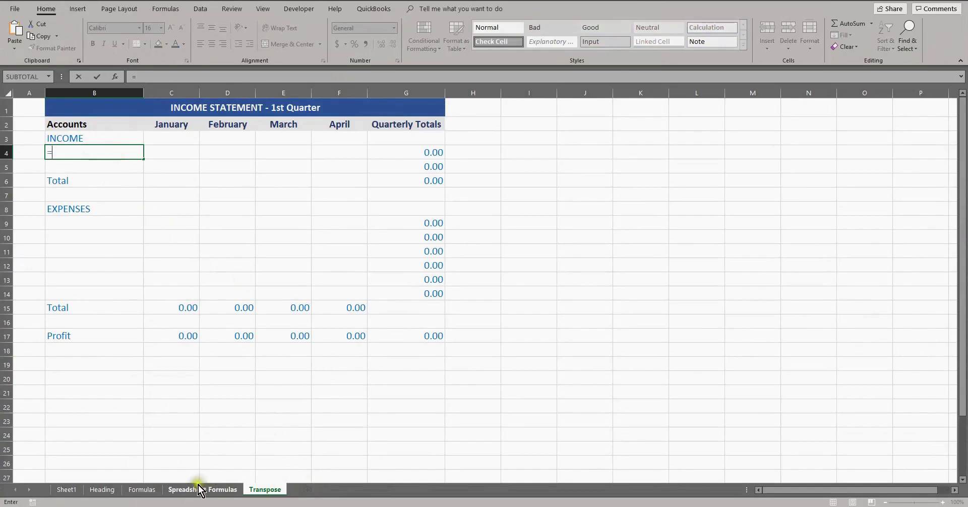
click(200, 490)
scroll(252, 267, up, 20)
click(130, 136)
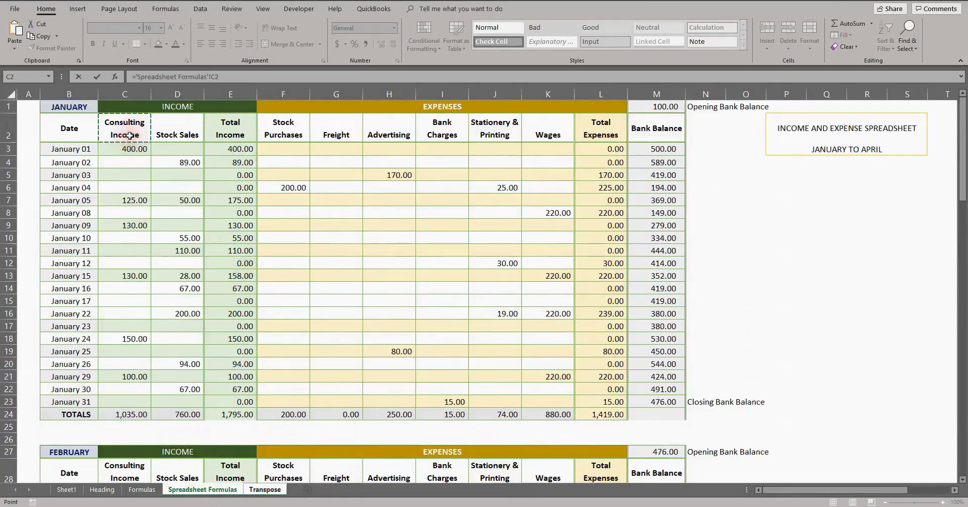
key(Return)
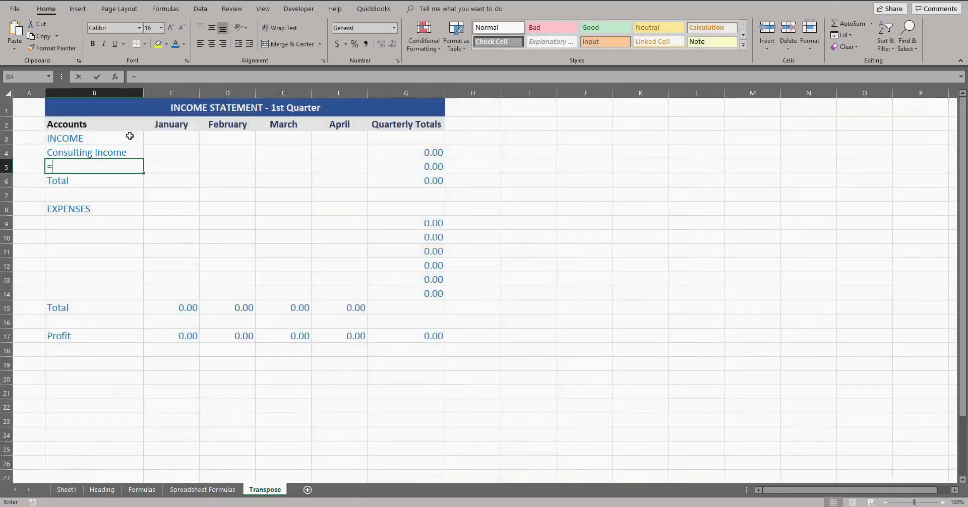
click(202, 490)
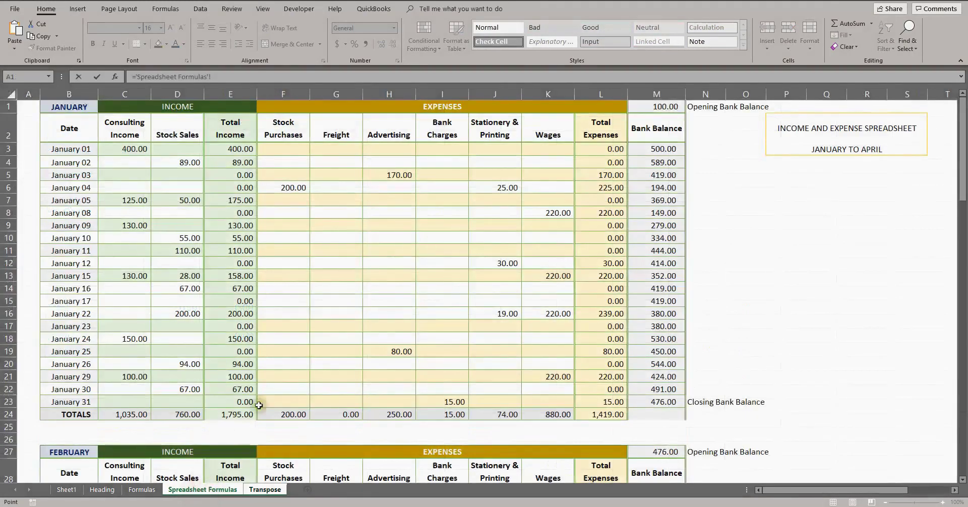
click(175, 132)
key(Return)
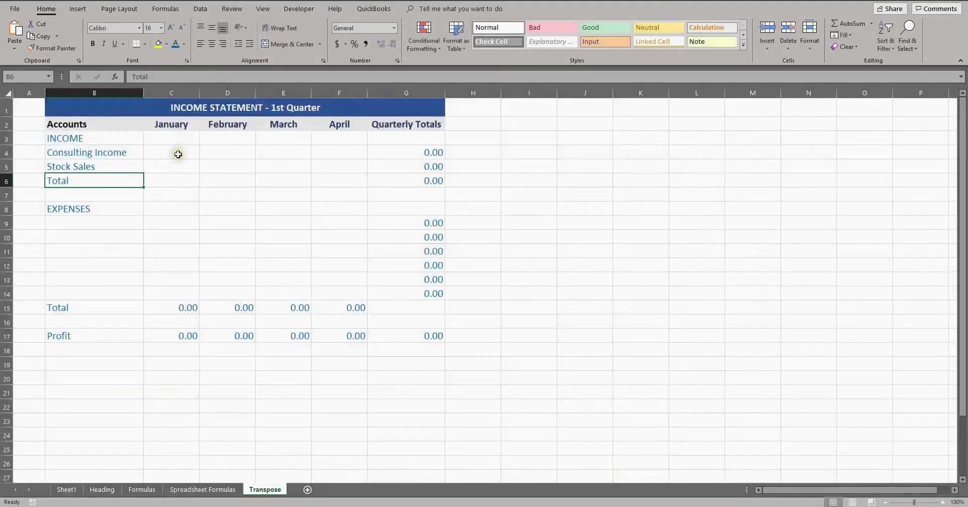
Step: Link C4 and C5 to January's consulting income and stock sales totals (C24, D24)
click(178, 155)
text(=)
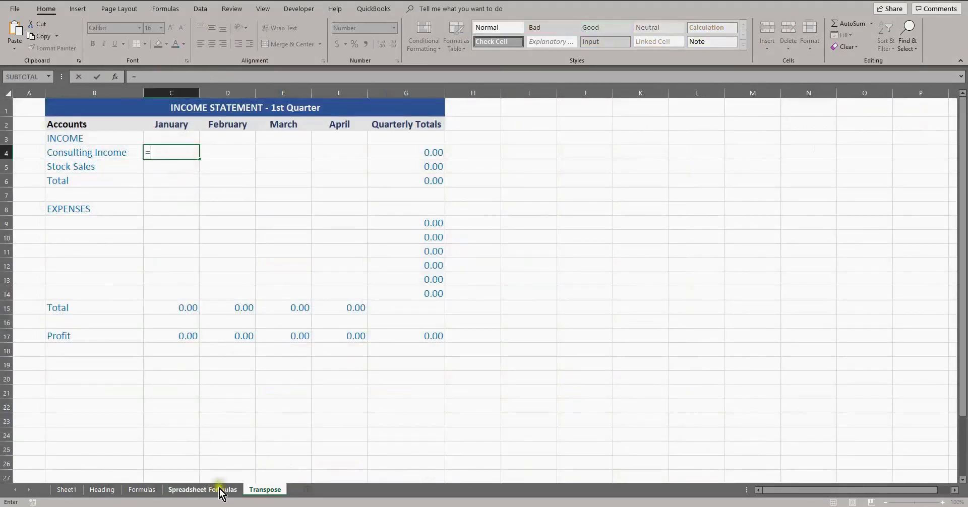
click(221, 490)
click(130, 415)
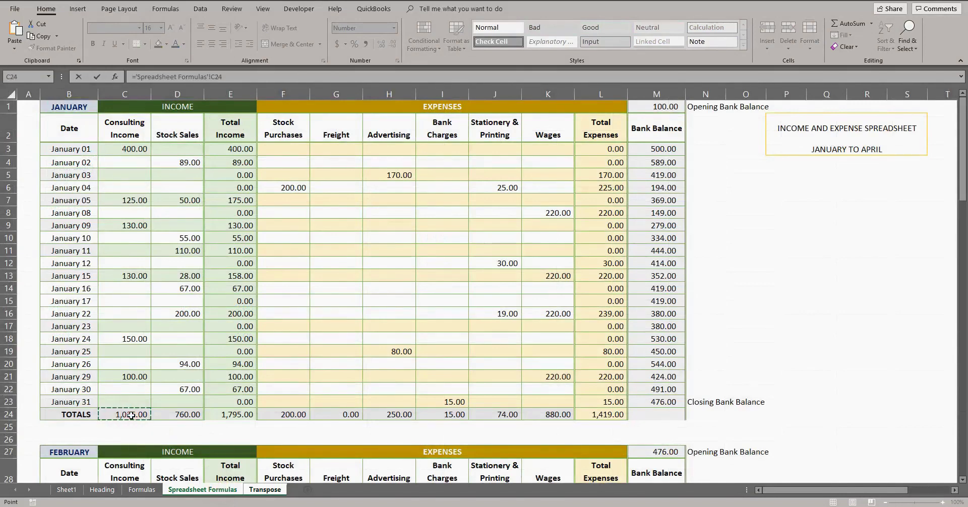
key(Return)
click(201, 490)
click(162, 413)
key(Return)
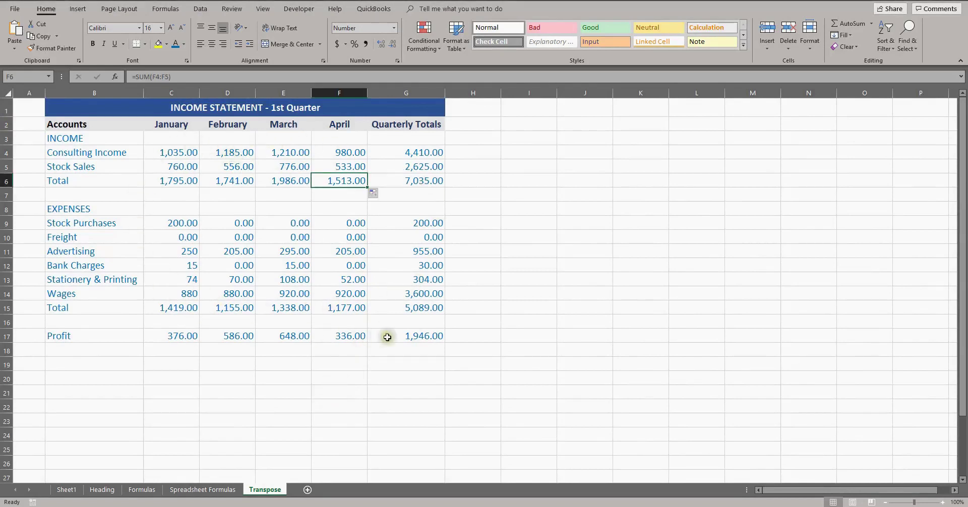
Step: Show formulas, widen the January column, and inspect its link, total and profit formulas
click(172, 152)
click(166, 9)
click(466, 25)
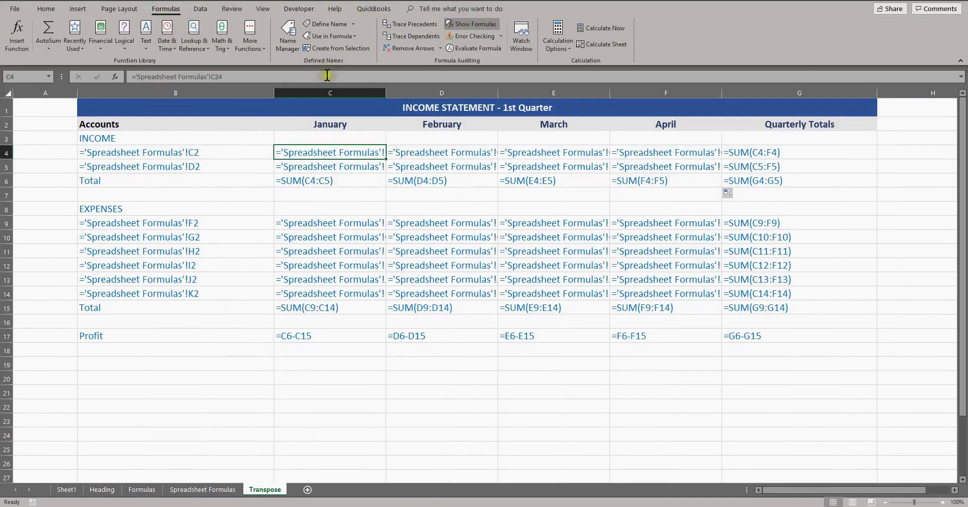
drag(384, 89, 429, 89)
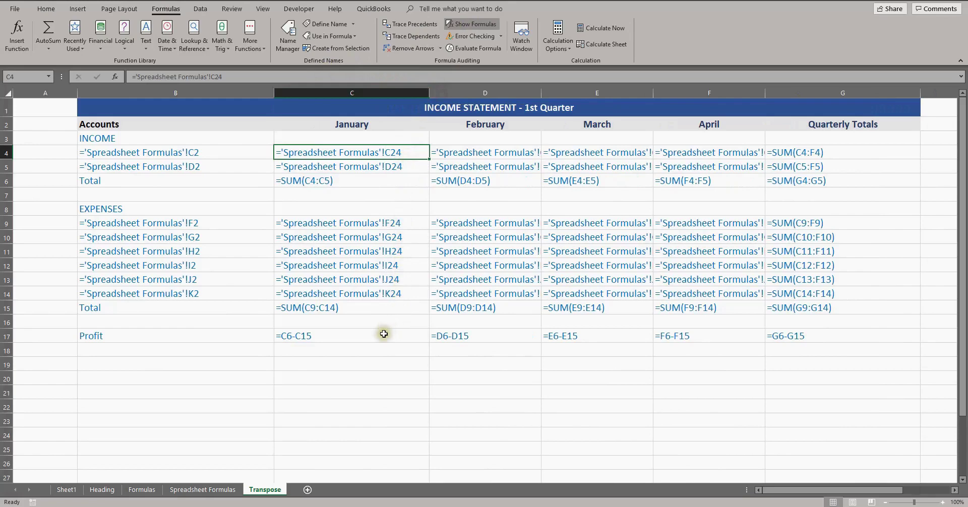
click(382, 338)
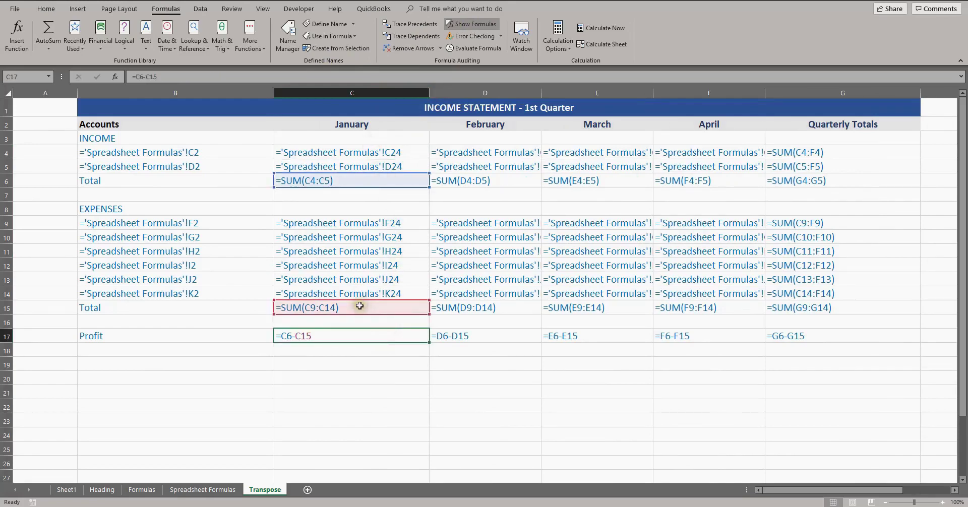
click(349, 294)
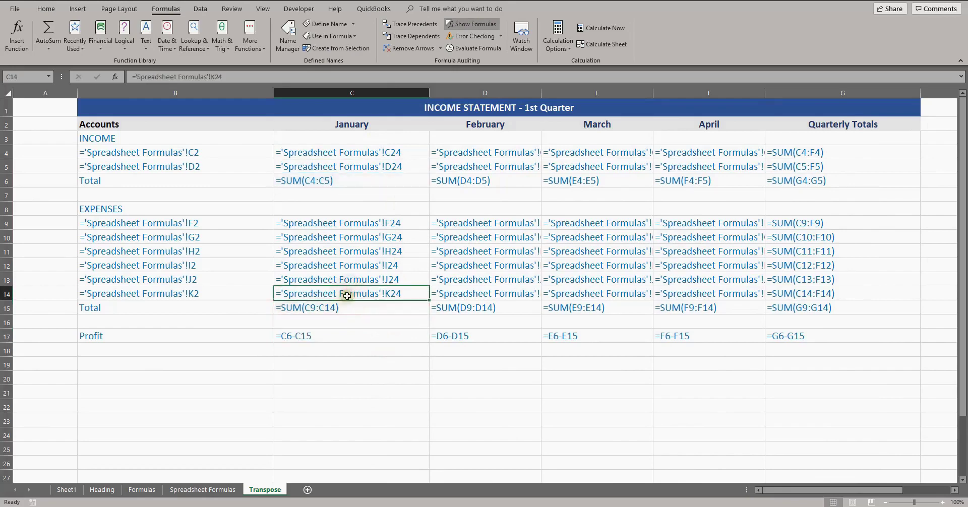
click(331, 306)
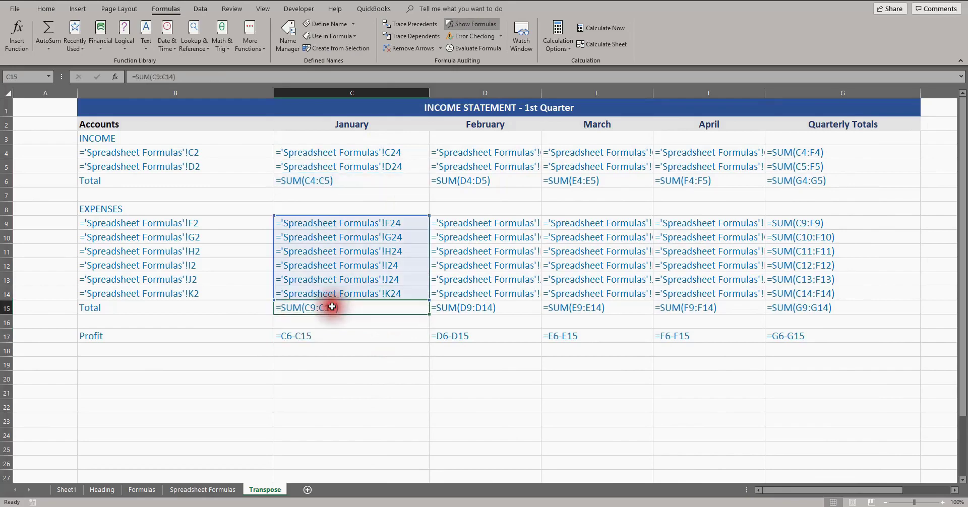
click(319, 181)
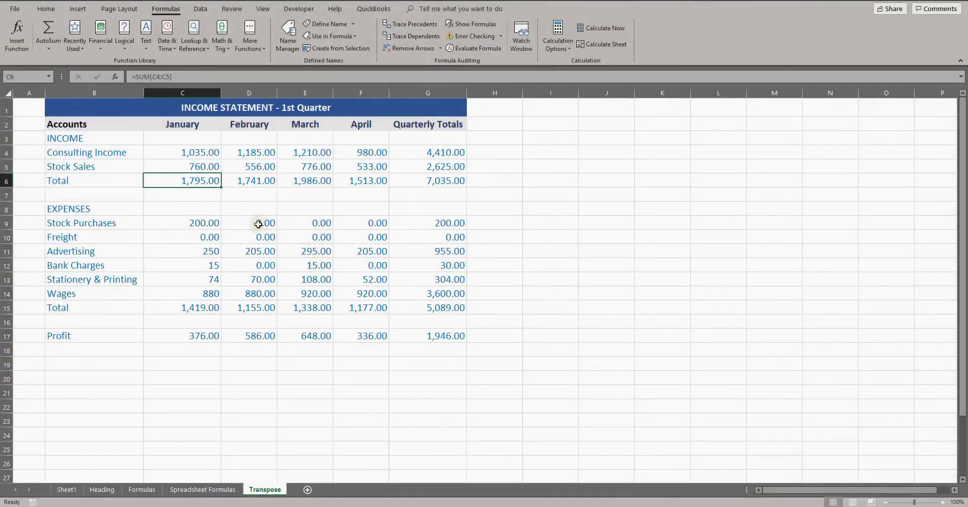
Step: Select and inspect the zero values in the Freight row
drag(258, 224, 386, 239)
click(431, 238)
drag(211, 239, 344, 239)
click(195, 237)
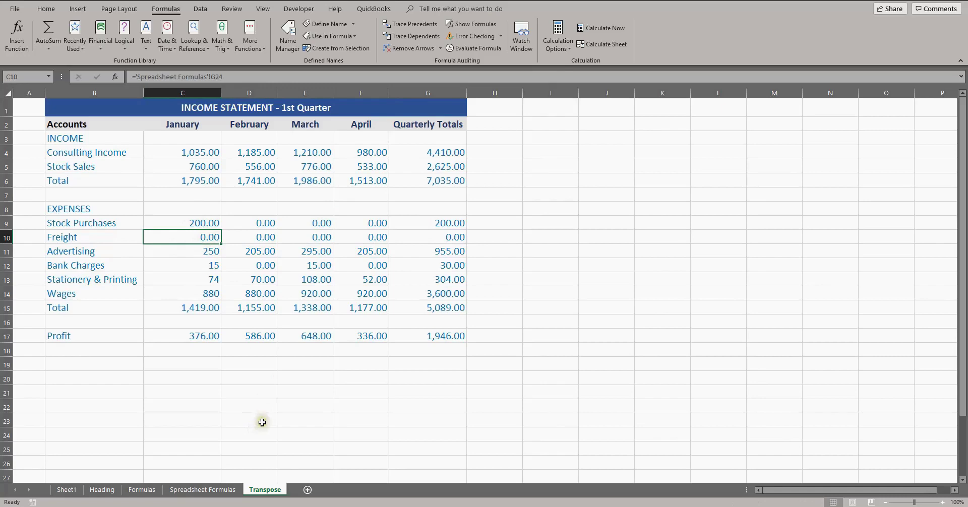
Step: Turn off 'Show a zero in cells that have zero value' for this worksheet in Advanced options
click(14, 9)
click(33, 490)
click(304, 197)
click(686, 372)
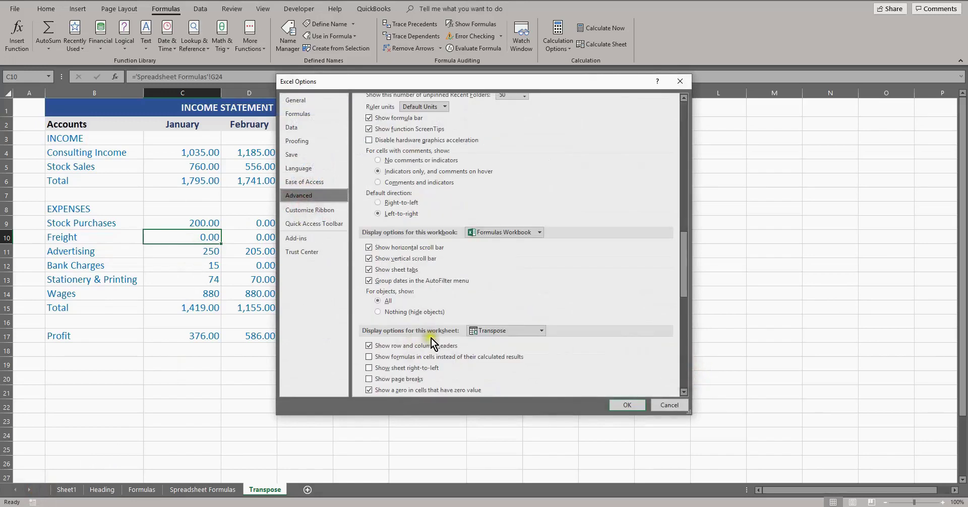
click(683, 392)
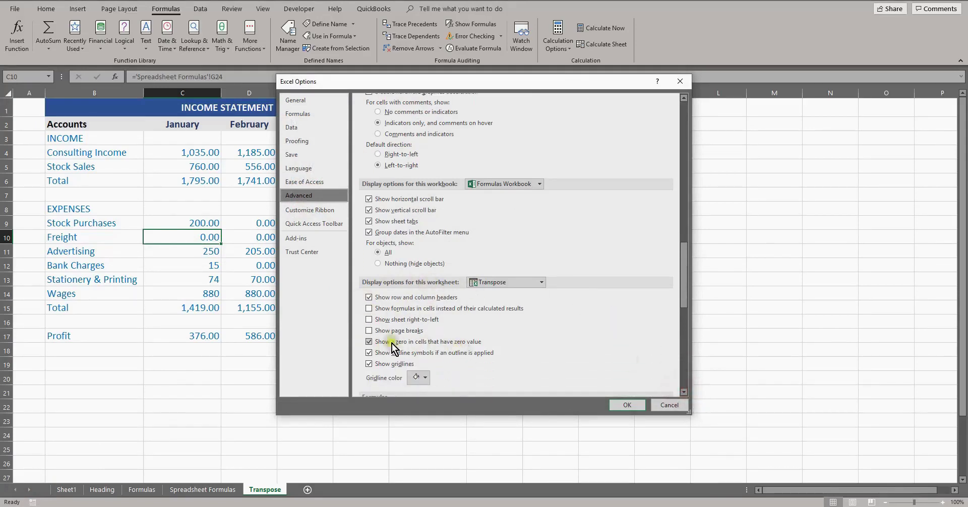
click(369, 342)
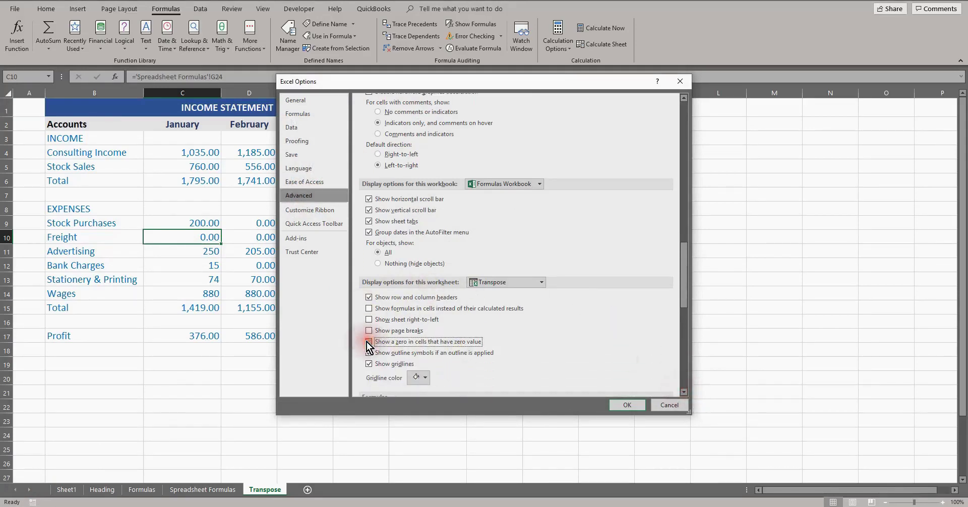
click(622, 406)
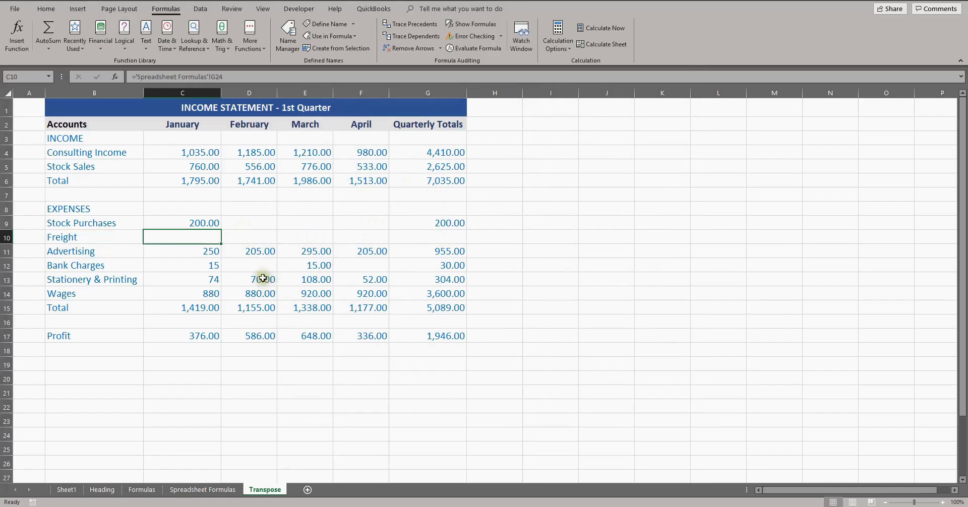
Step: Re-enable 'Show a zero in cells that have zero value' in Advanced options
click(14, 9)
click(43, 494)
click(313, 200)
click(685, 371)
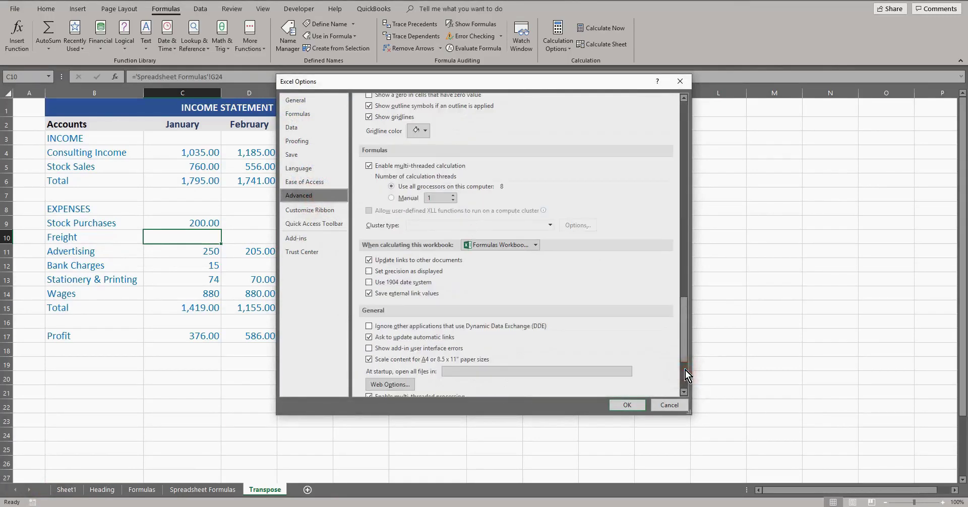
scroll(528, 254, up, 2)
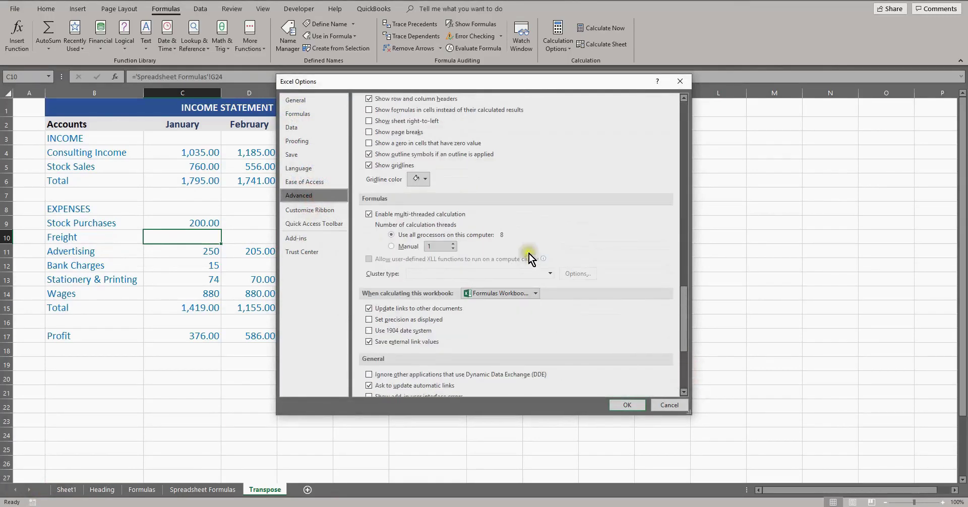
click(368, 144)
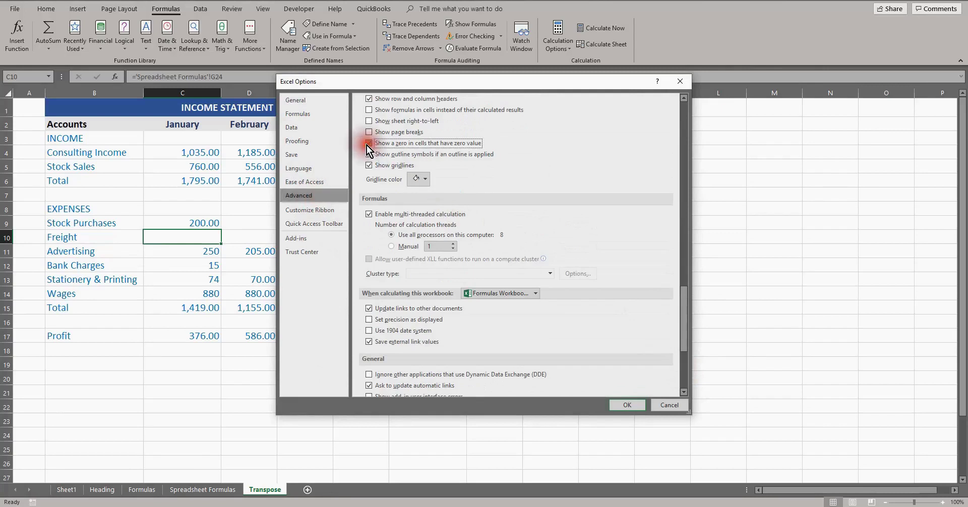
click(626, 405)
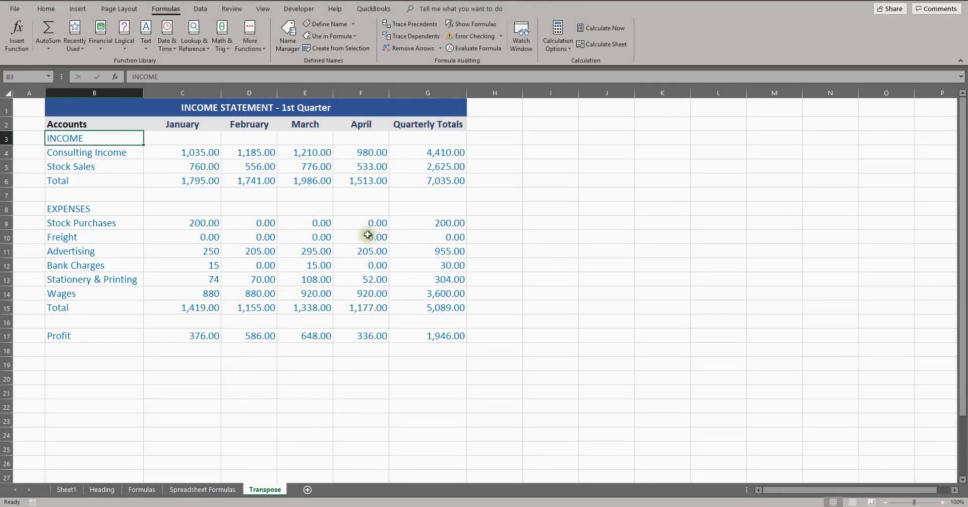
Step: Apply Comma Style to B3 and the figures C4:G17 so zeros appear as dashes
click(48, 9)
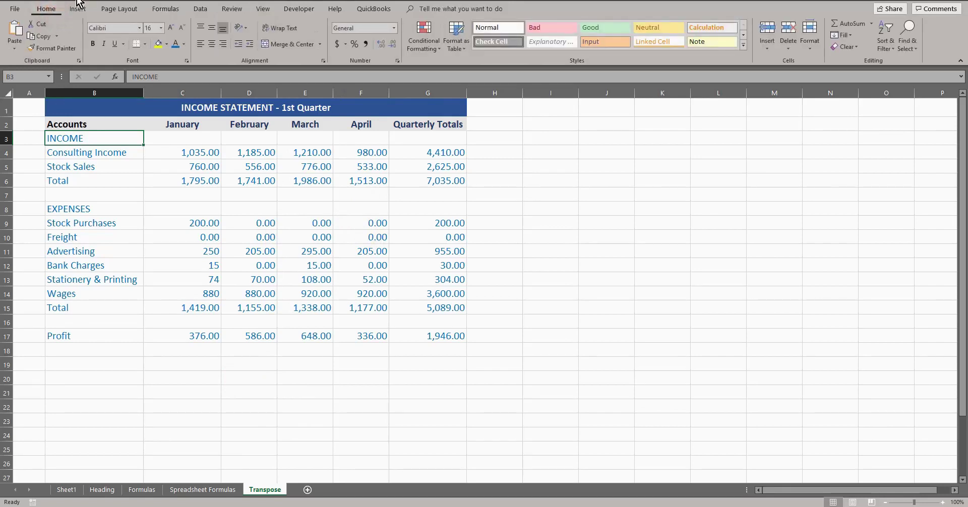
click(368, 47)
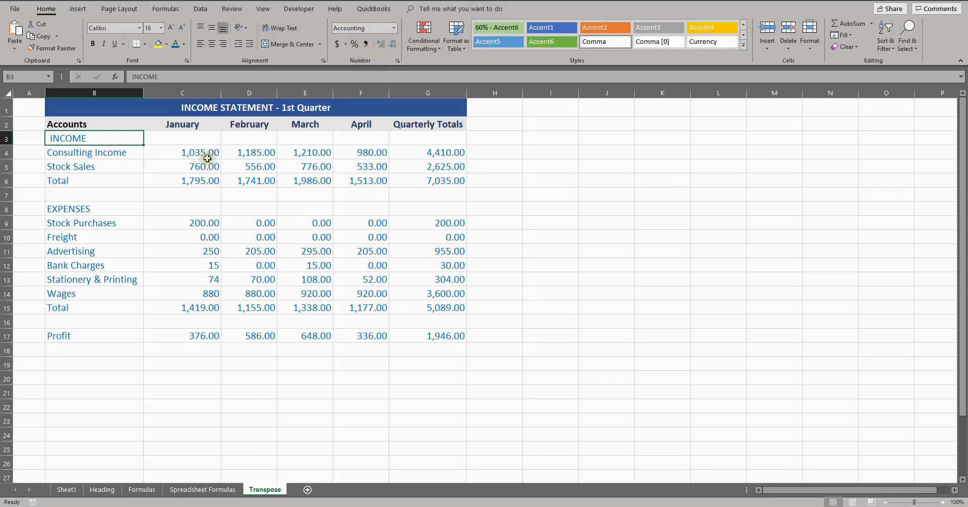
drag(207, 159, 429, 337)
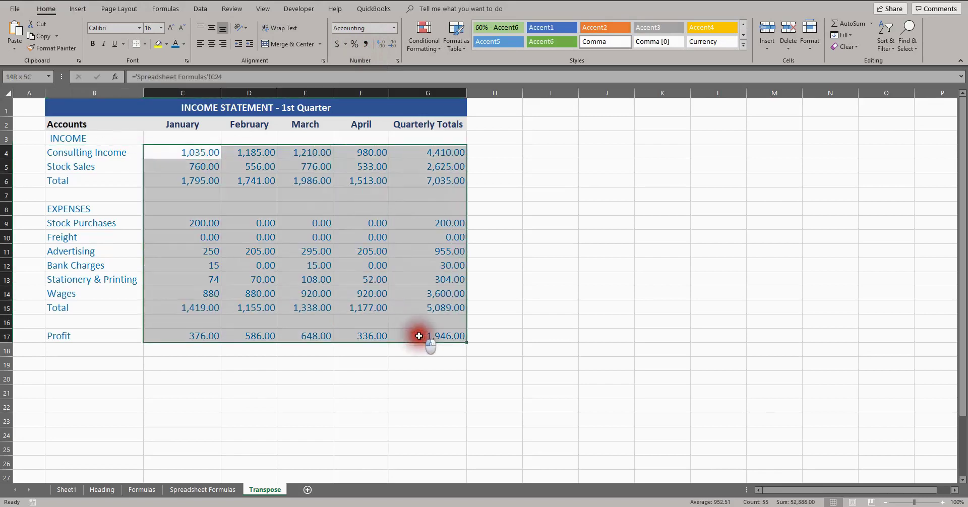
click(367, 45)
click(302, 246)
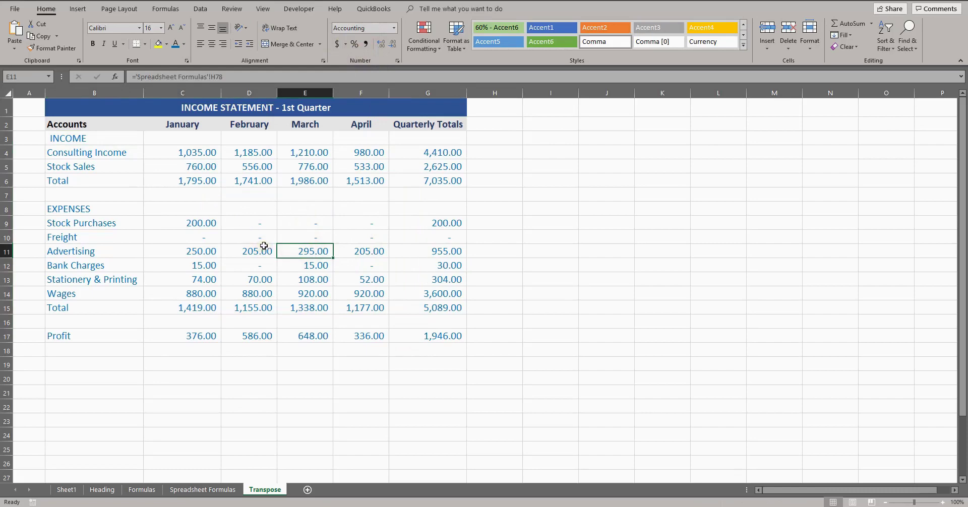